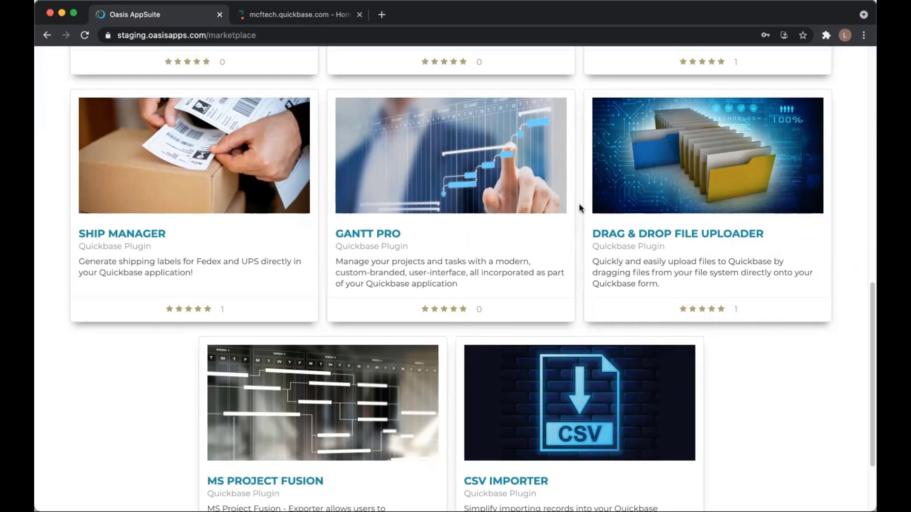
Open the Gantt Pro plugin listing and review its description, key points, detailed overview and tier pricing
{"action": "left_click", "coordinate": [499, 247]}
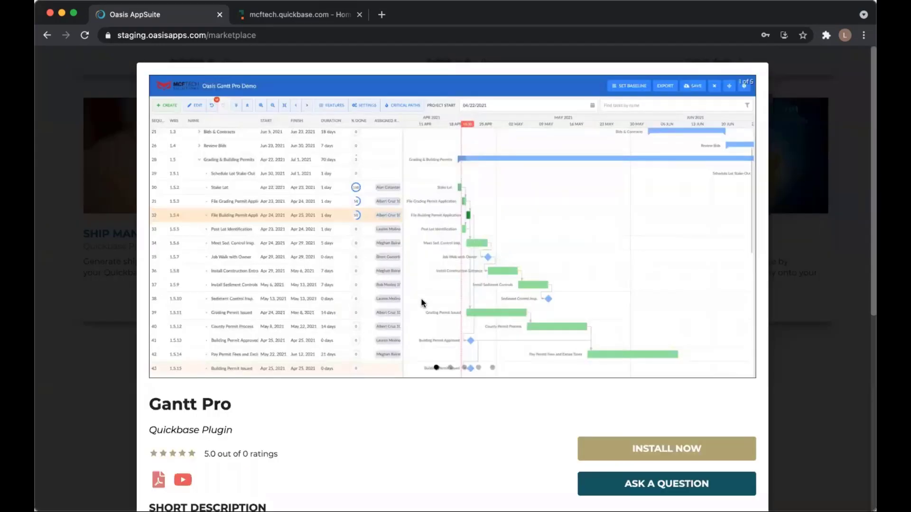
{"action": "scroll", "coordinate": [421, 299], "scroll_direction": "down", "scroll_amount": 4}
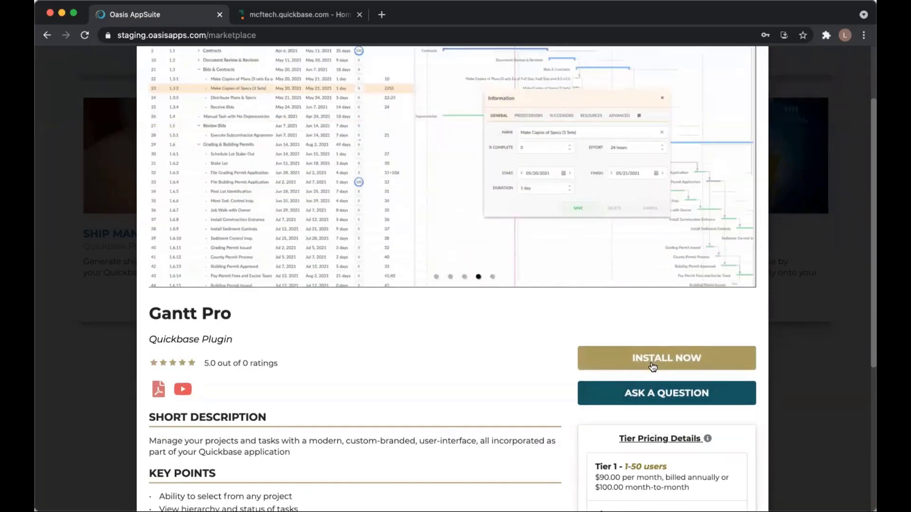
{"action": "scroll", "coordinate": [615, 352], "scroll_direction": "down", "scroll_amount": 3}
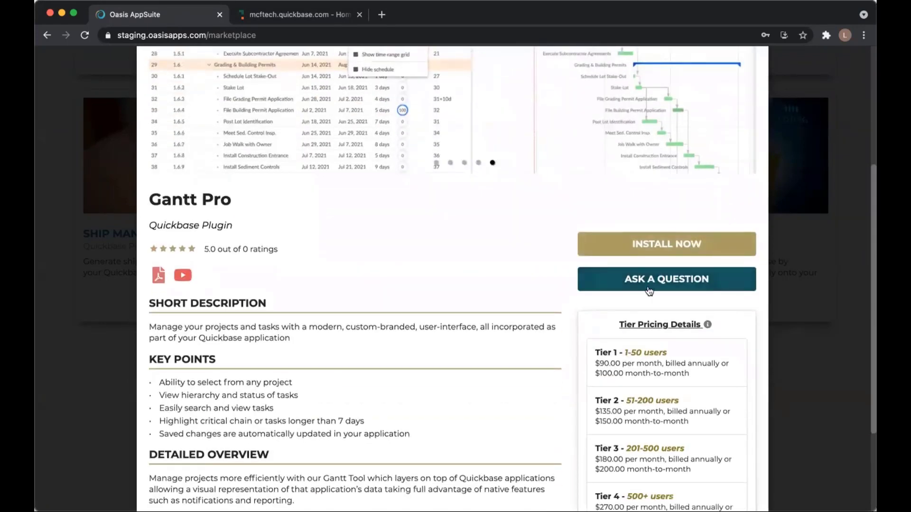
{"action": "scroll", "coordinate": [649, 289], "scroll_direction": "down", "scroll_amount": 2}
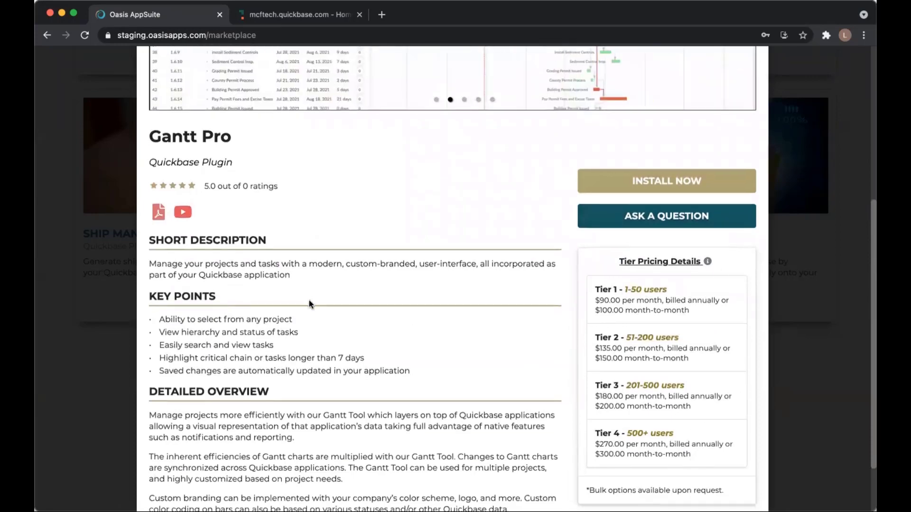
{"action": "scroll", "coordinate": [309, 300], "scroll_direction": "down", "scroll_amount": 2}
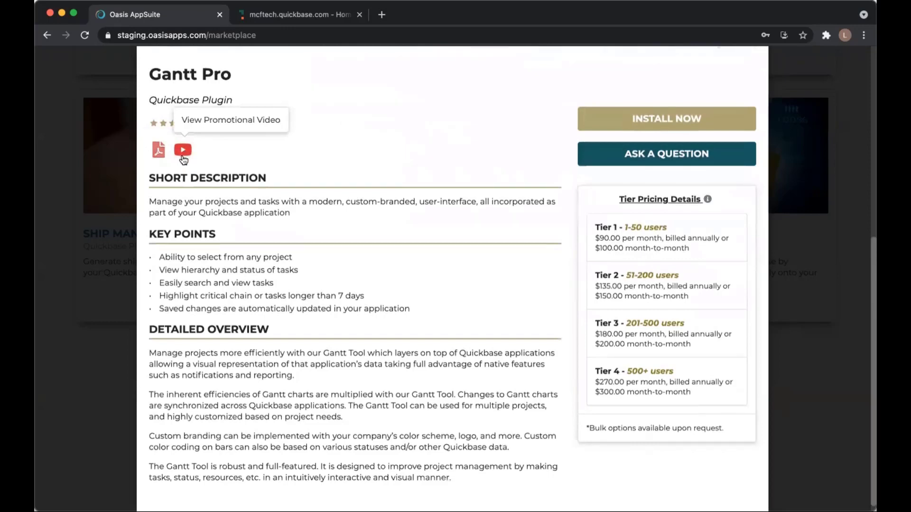
{"action": "scroll", "coordinate": [284, 256], "scroll_direction": "up", "scroll_amount": 5}
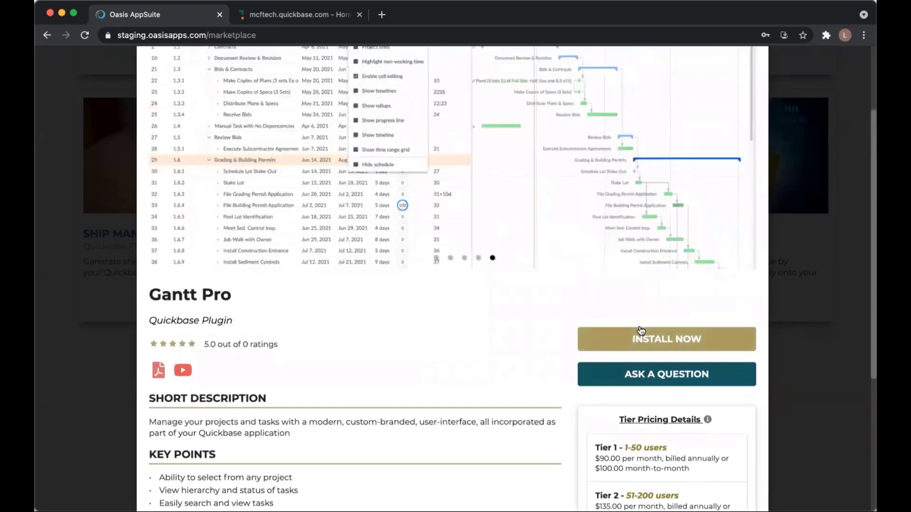
{"action": "left_click", "coordinate": [650, 339]}
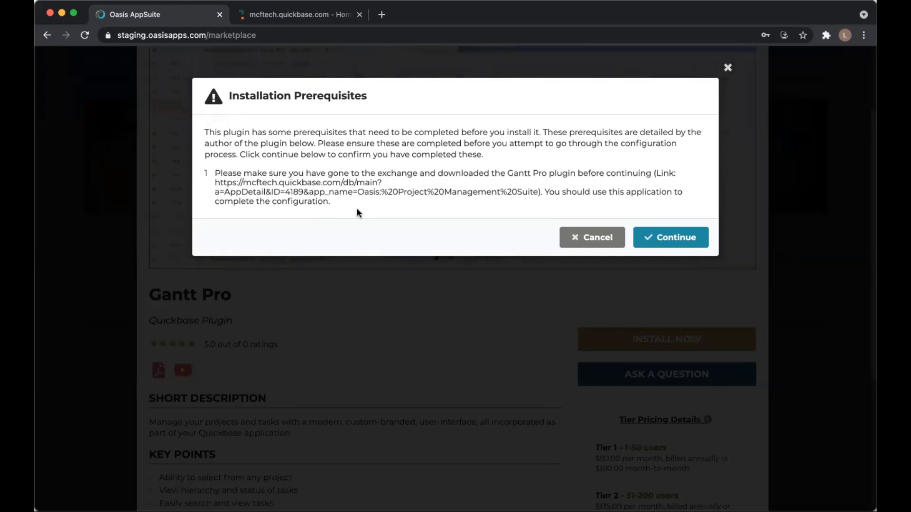
{"action": "left_click", "coordinate": [580, 237]}
{"action": "scroll", "coordinate": [588, 299], "scroll_direction": "down", "scroll_amount": 5}
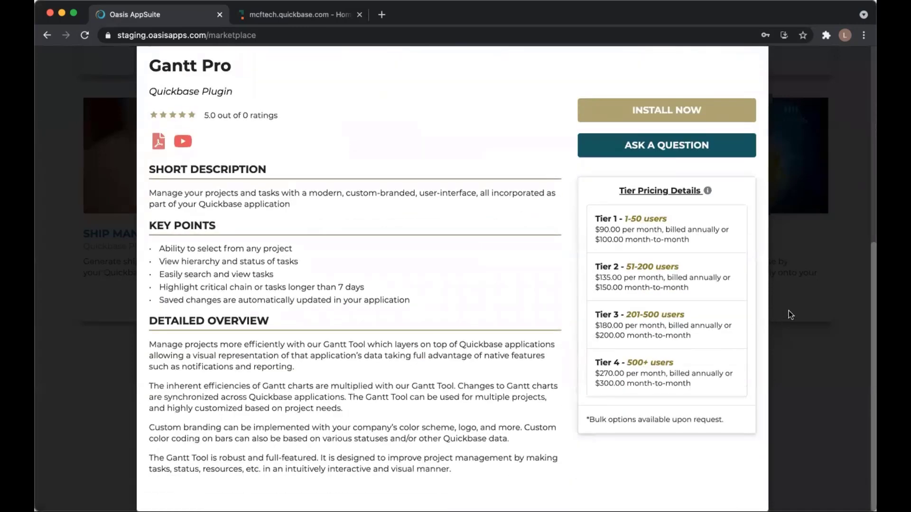
{"action": "left_click", "coordinate": [801, 303]}
{"action": "scroll", "coordinate": [740, 337], "scroll_direction": "down", "scroll_amount": 3}
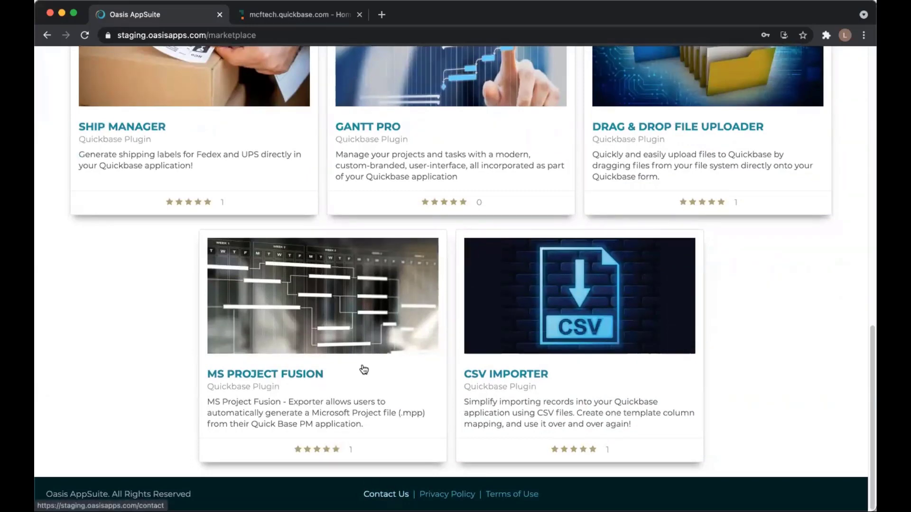
Start installing the Gantt Pro plugin and copy the exchange link given in its installation prerequisites
{"action": "left_click", "coordinate": [399, 140]}
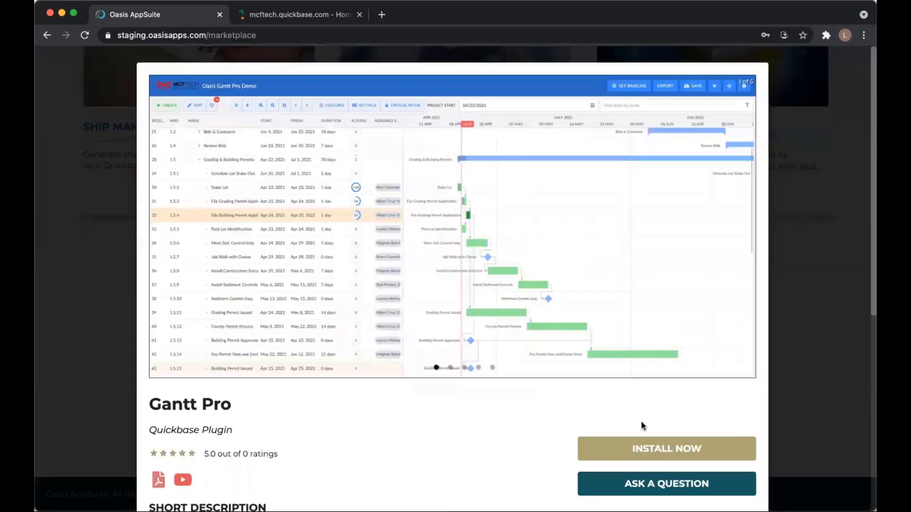
{"action": "left_click", "coordinate": [654, 448]}
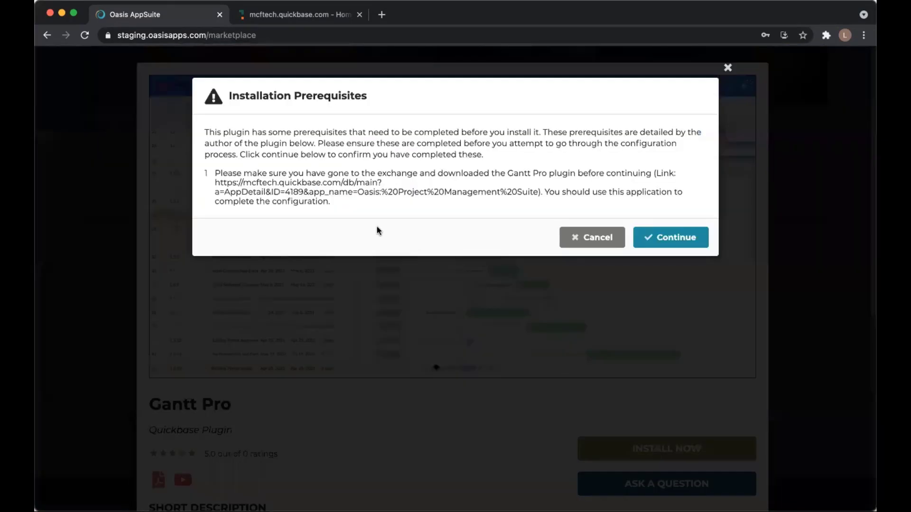
{"action": "left_click_drag", "start_coordinate": [215, 182], "coordinate": [351, 214]}
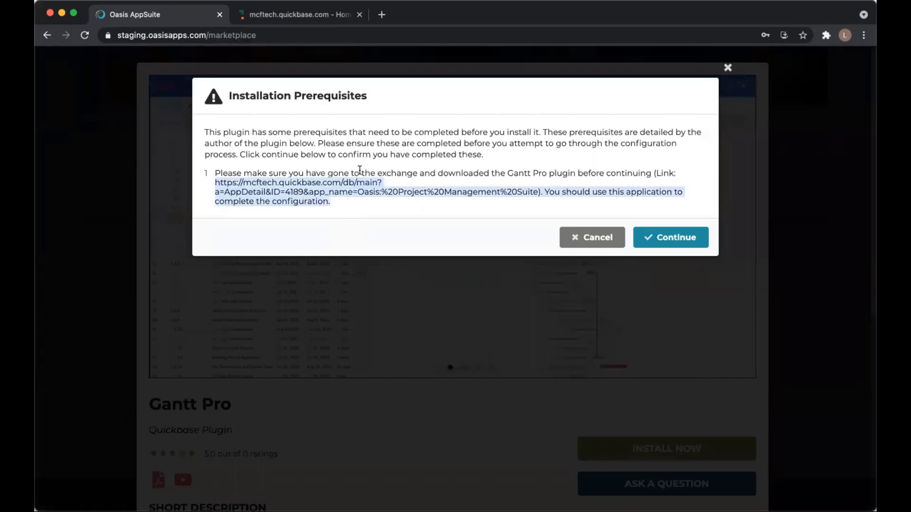
{"action": "left_click_drag", "start_coordinate": [540, 192], "coordinate": [215, 182]}
{"action": "key", "text": "ctrl+c"}
Open the copied Quickbase exchange link in a new browser tab
{"action": "left_click", "coordinate": [382, 17]}
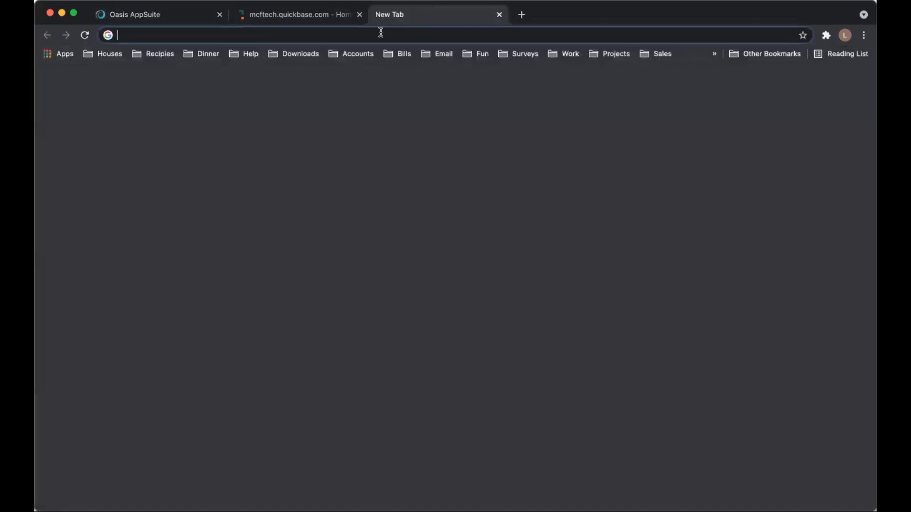
{"action": "key", "text": "ctrl+v"}
{"action": "key", "text": "Return"}
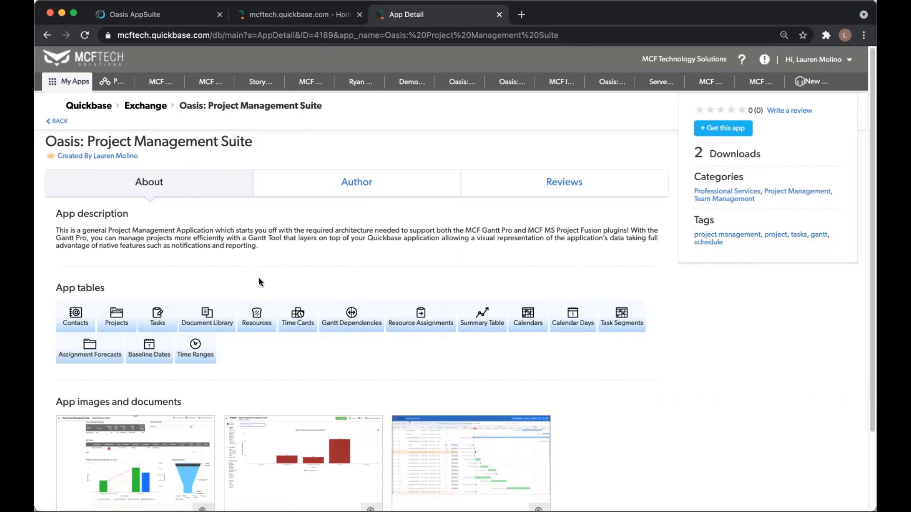
Get the Oasis: Project Management Suite app from the exchange and create it under the name Gantt Pro Installation Demo
{"action": "scroll", "coordinate": [234, 325], "scroll_direction": "down", "scroll_amount": 2}
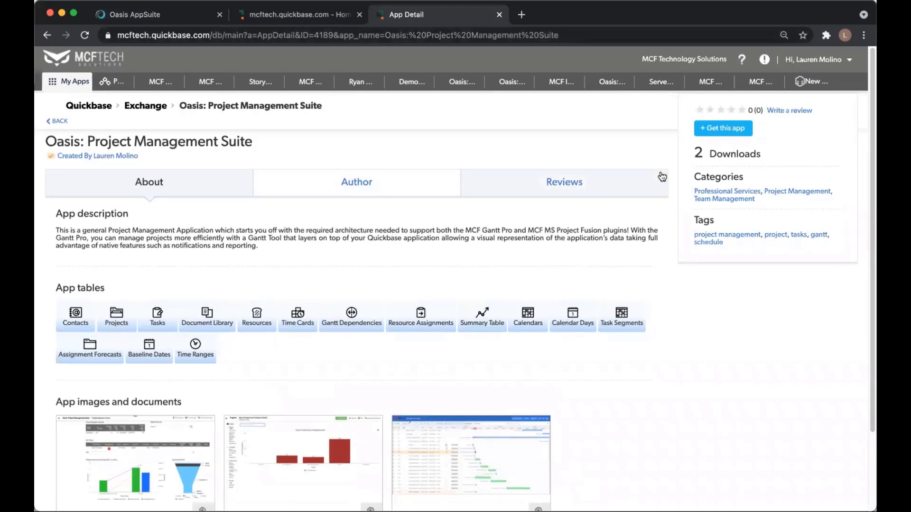
{"action": "left_click", "coordinate": [726, 129]}
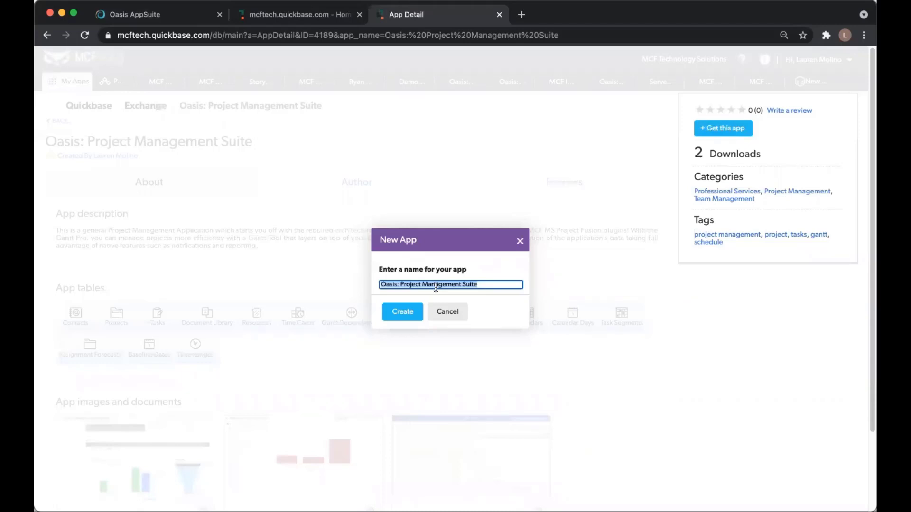
{"action": "type", "text": "Gantt Pro I"}
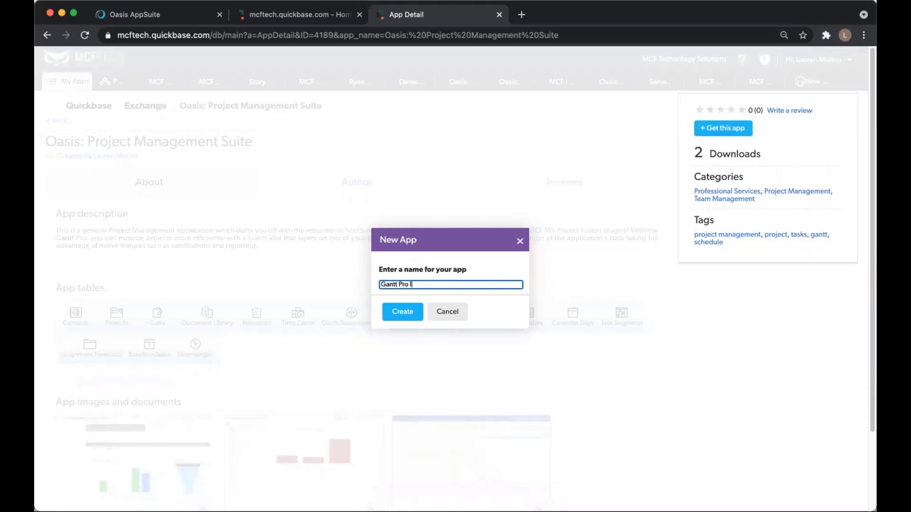
{"action": "type", "text": "nstallation Demp"}
{"action": "key", "text": "BackSpace"}
{"action": "type", "text": "o"}
{"action": "left_click", "coordinate": [411, 310]}
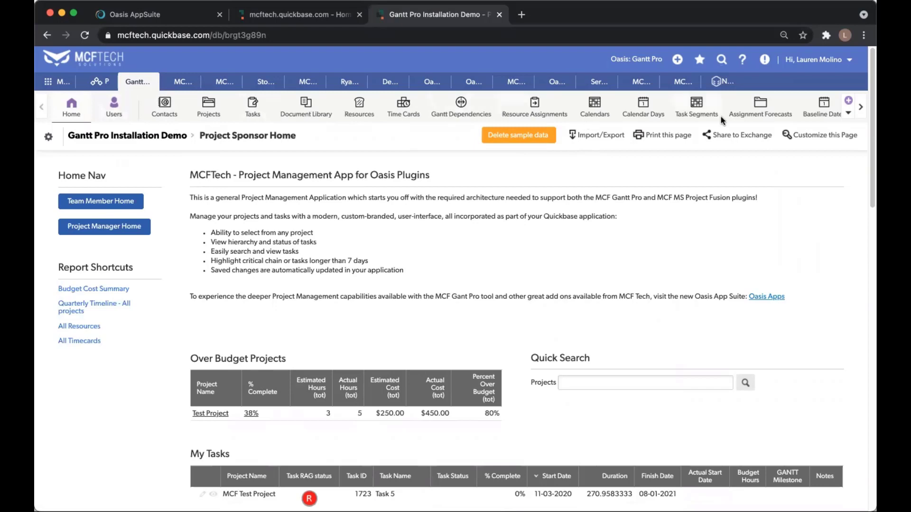
Look through the Projects and Calendars tables of the new Gantt Pro Installation Demo app
{"action": "left_click", "coordinate": [209, 108]}
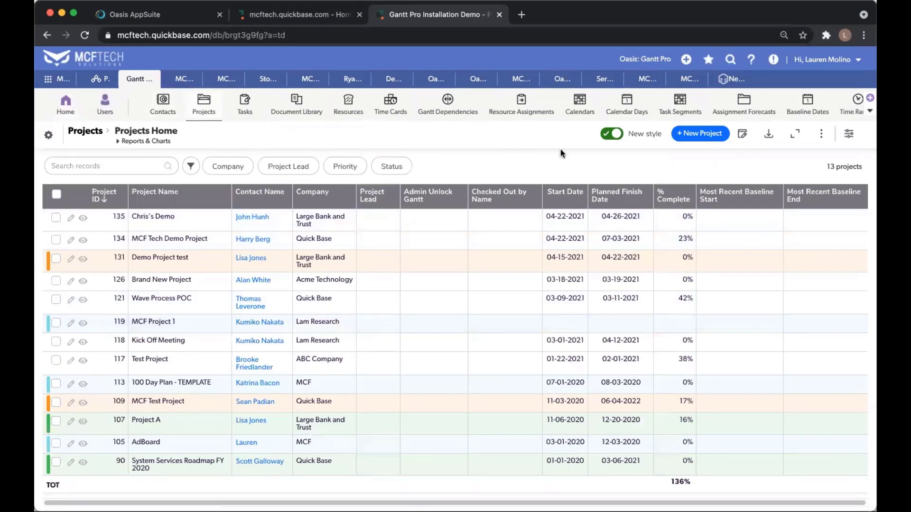
{"action": "left_click", "coordinate": [575, 118]}
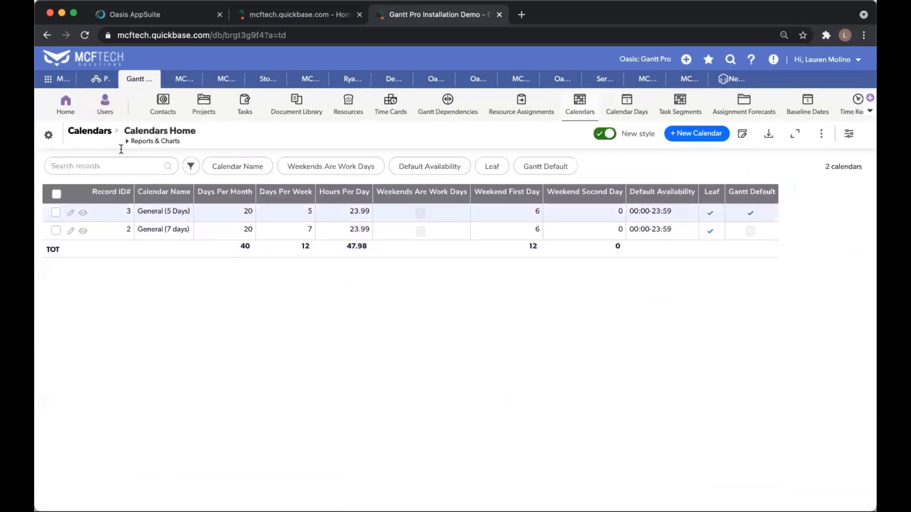
{"action": "left_click", "coordinate": [198, 102]}
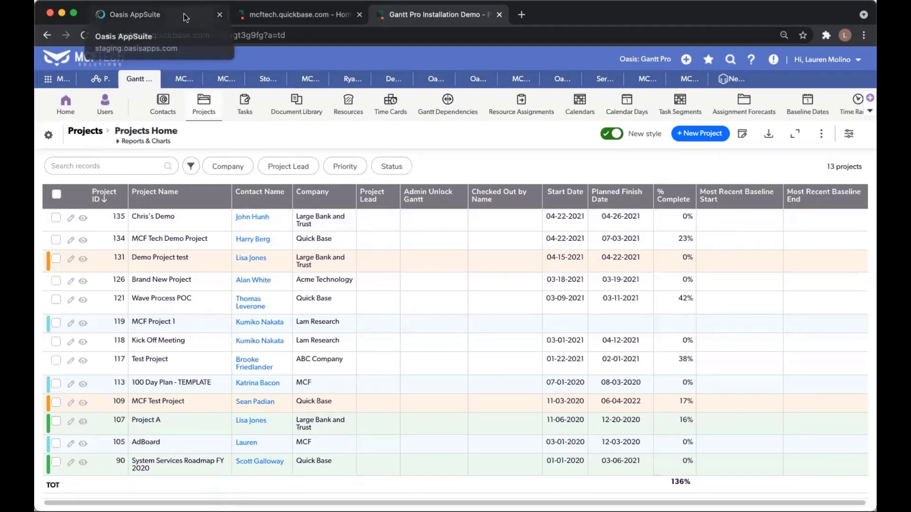
Return to Oasis AppSuite, confirm the Gantt Pro prerequisites as completed and look over the existing Quickbase connections
{"action": "left_click_drag", "start_coordinate": [195, 14], "coordinate": [294, 16]}
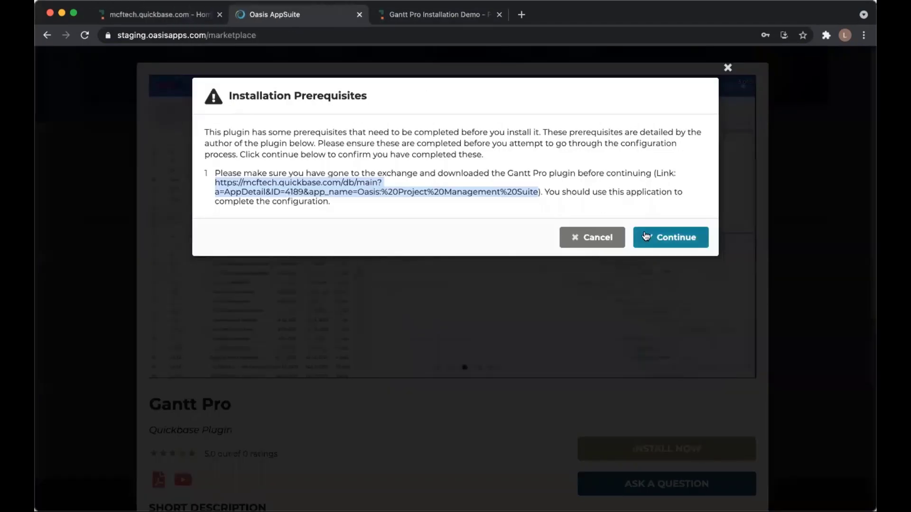
{"action": "left_click", "coordinate": [660, 238]}
{"action": "scroll", "coordinate": [659, 237], "scroll_direction": "down", "scroll_amount": 7}
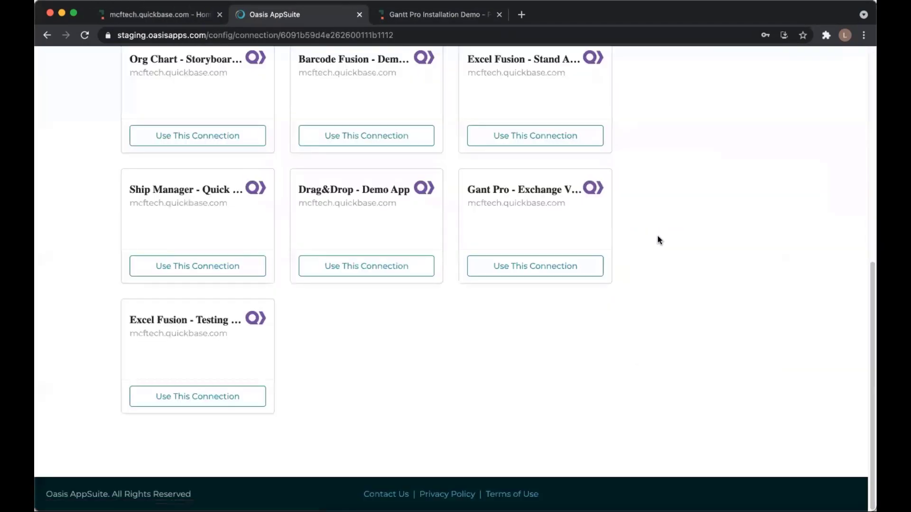
{"action": "scroll", "coordinate": [659, 238], "scroll_direction": "up", "scroll_amount": 5}
{"action": "scroll", "coordinate": [555, 217], "scroll_direction": "up", "scroll_amount": 2}
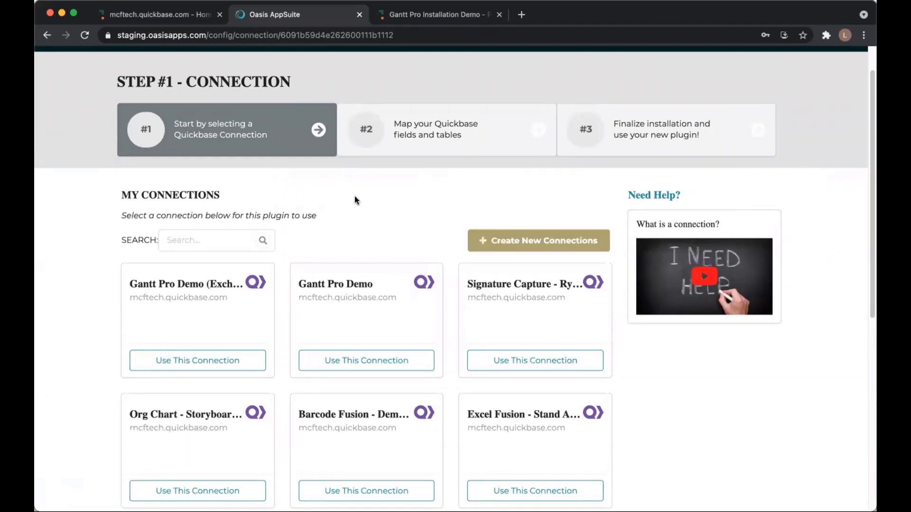
Start a new connection and name it Gantt Pro Installation Demo
{"action": "left_click", "coordinate": [544, 240]}
{"action": "left_click", "coordinate": [363, 143]}
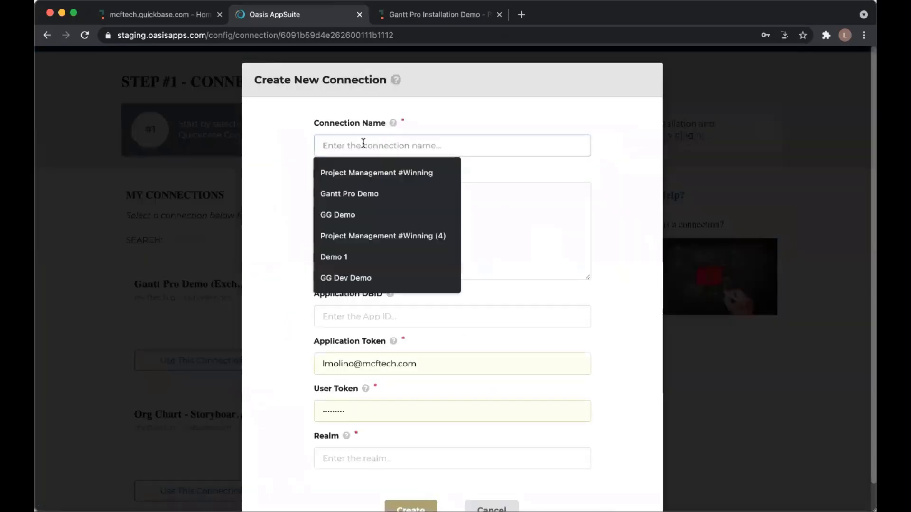
{"action": "type", "text": "Gant"}
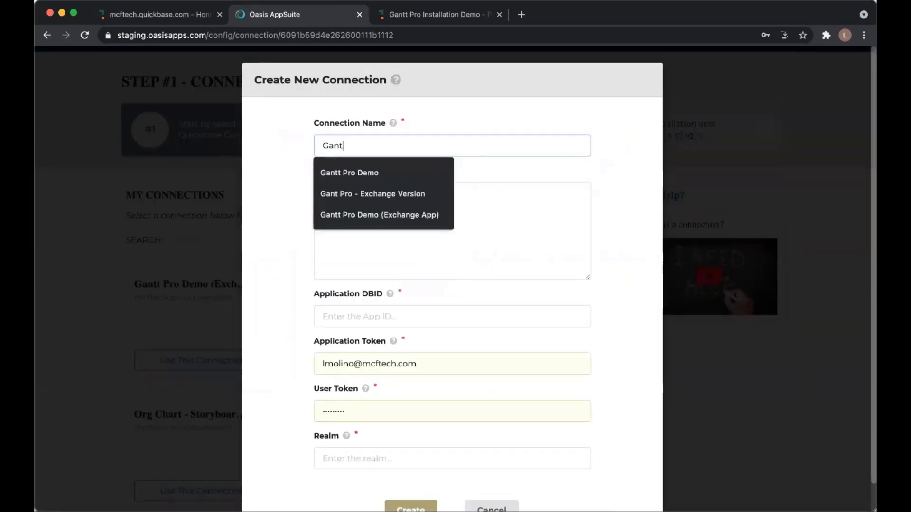
{"action": "type", "text": "t Pro Instal"}
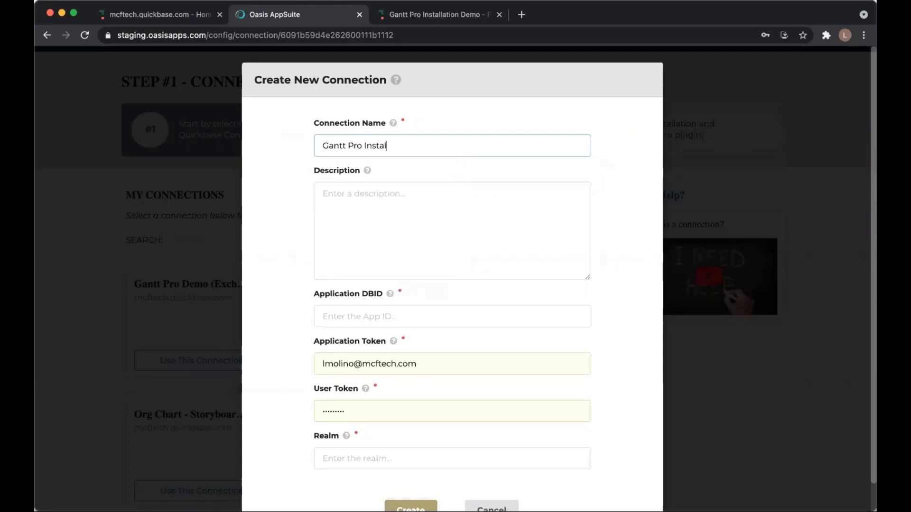
{"action": "type", "text": "lation Demo"}
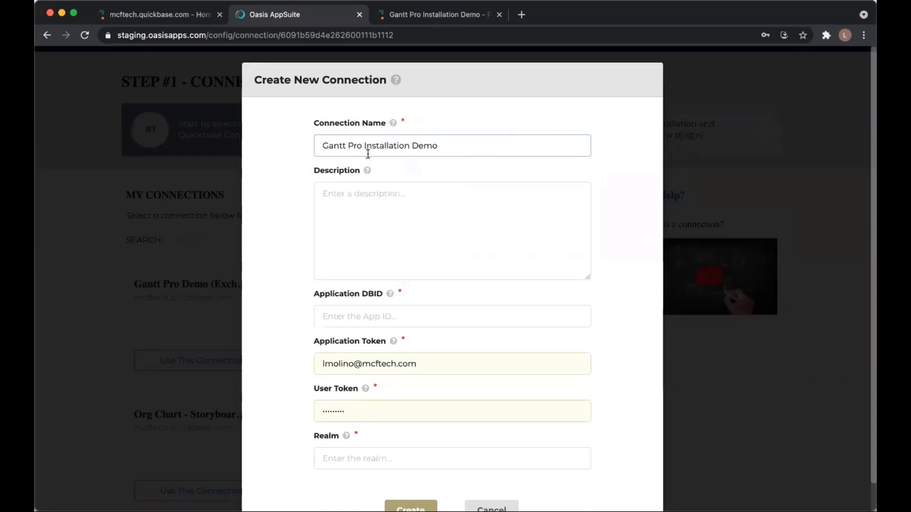
Check the help hints for the connection's Description, Application DBID and Application Token fields
{"action": "left_click", "coordinate": [378, 185]}
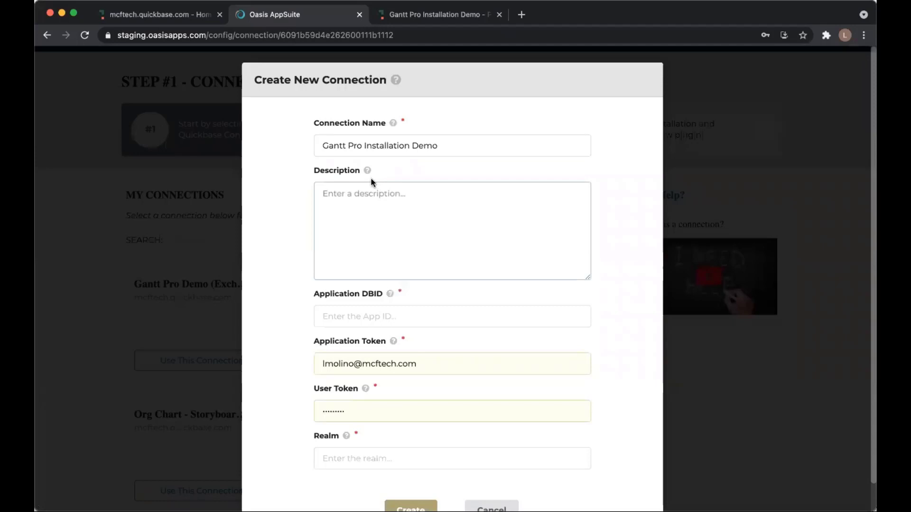
{"action": "mouse_move", "coordinate": [368, 172]}
{"action": "scroll", "coordinate": [368, 324], "scroll_direction": "down", "scroll_amount": 1}
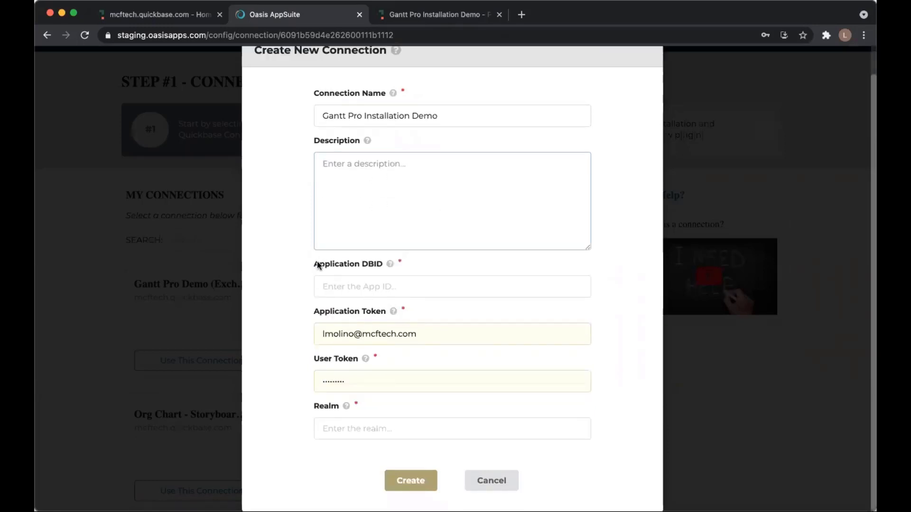
{"action": "mouse_move", "coordinate": [393, 264]}
{"action": "mouse_move", "coordinate": [395, 312]}
Copy the app ID brgt3g89n from the Gantt Pro Installation Demo home page address into the new connection's Application DBID
{"action": "left_click", "coordinate": [185, 16]}
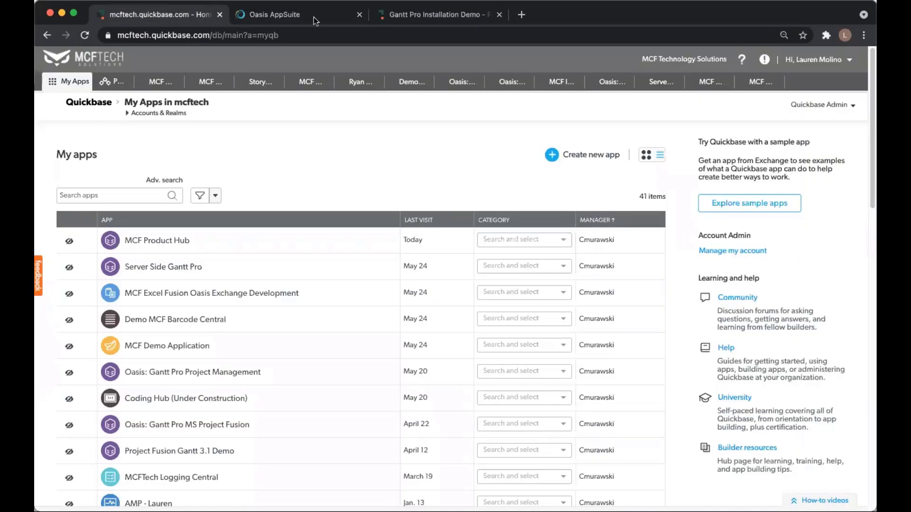
{"action": "left_click", "coordinate": [427, 15]}
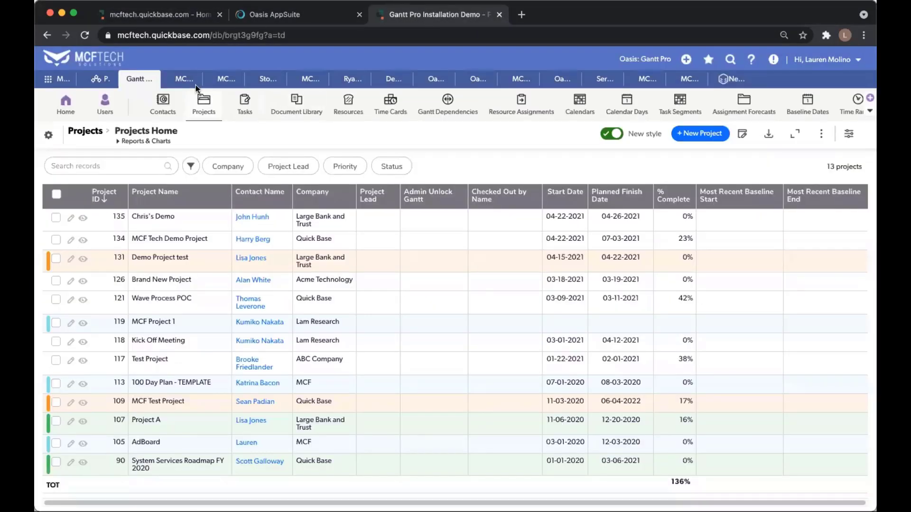
{"action": "left_click", "coordinate": [63, 108]}
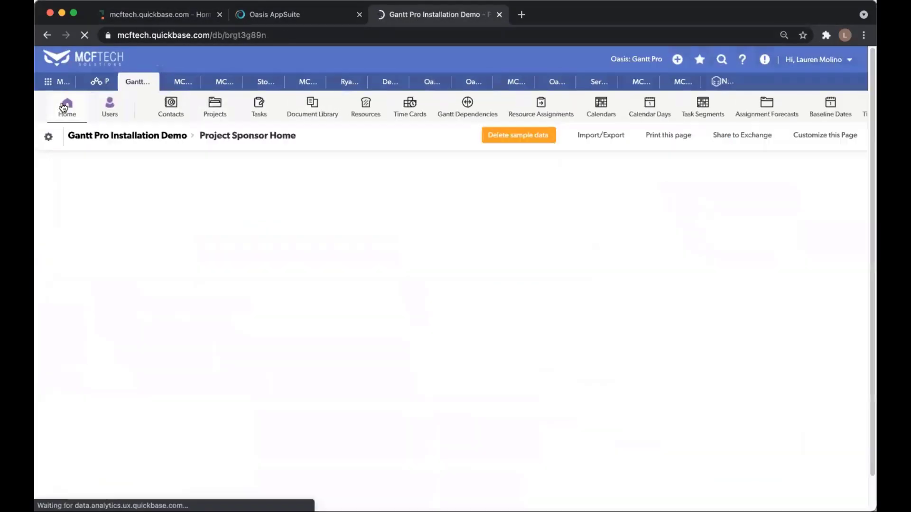
{"action": "left_click_drag", "start_coordinate": [225, 35], "coordinate": [287, 37]}
{"action": "key", "text": "super+c"}
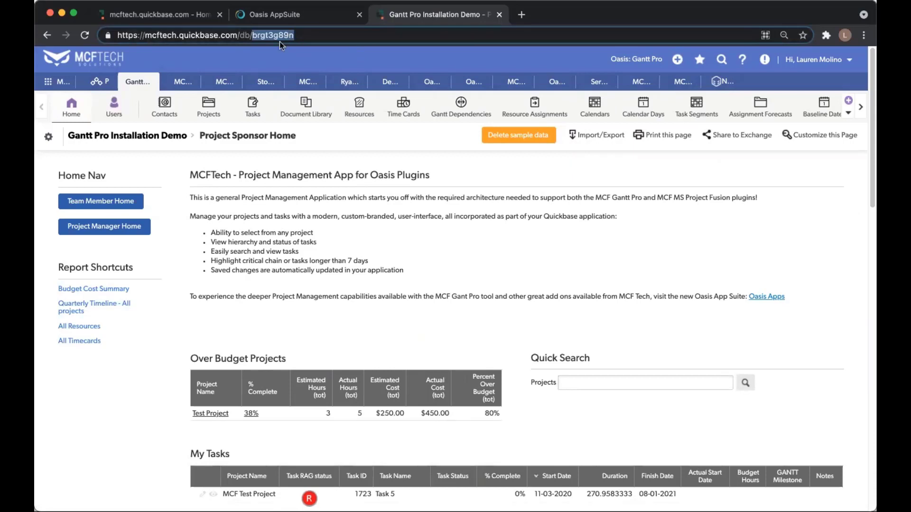
{"action": "left_click", "coordinate": [276, 16]}
{"action": "left_click", "coordinate": [421, 284]}
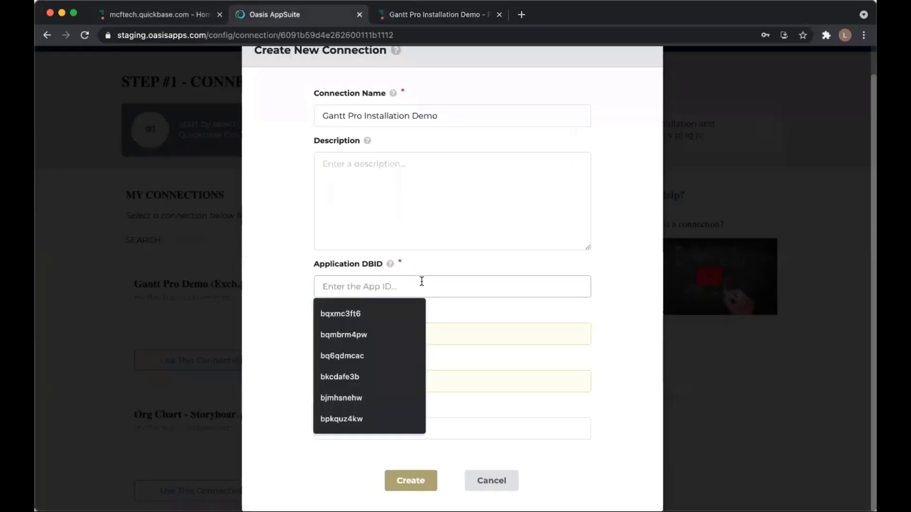
{"action": "key", "text": "super+v"}
Clear the connection's prefilled Application Token and open the application token management page from the Gantt Pro Installation Demo app's properties
{"action": "left_click", "coordinate": [425, 329]}
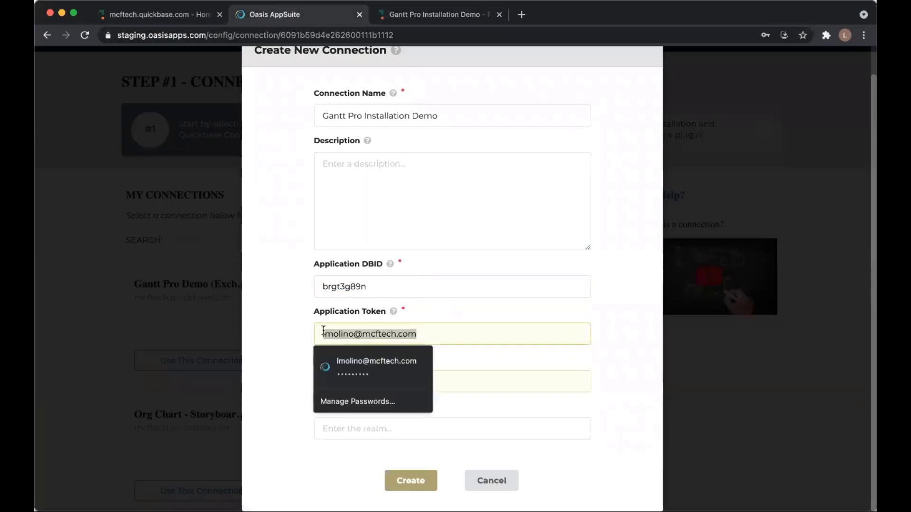
{"action": "key", "text": "super+a"}
{"action": "key", "text": "BackSpace"}
{"action": "left_click", "coordinate": [440, 18]}
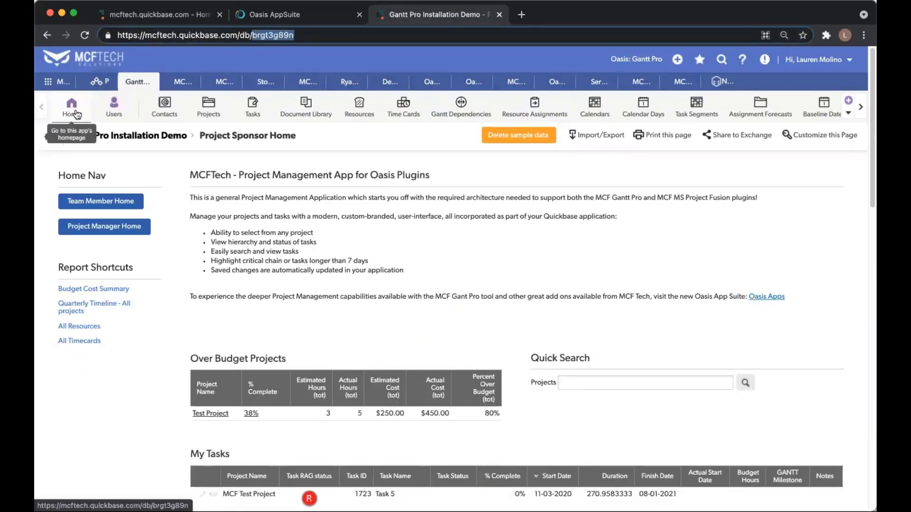
{"action": "left_click", "coordinate": [48, 141]}
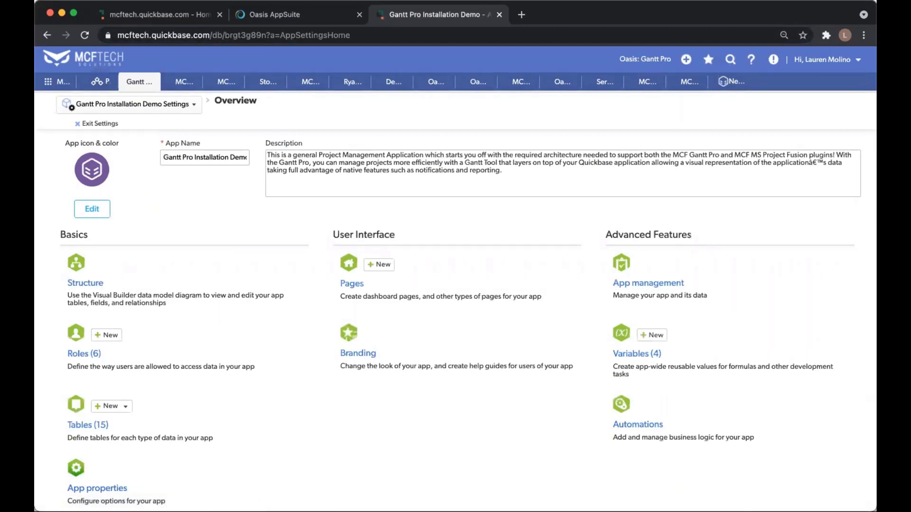
{"action": "left_click", "coordinate": [122, 489]}
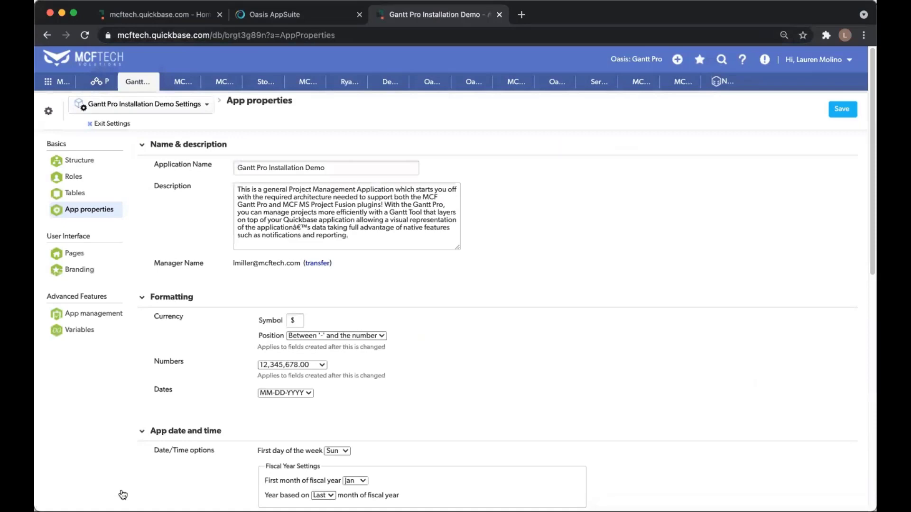
{"action": "scroll", "coordinate": [151, 406], "scroll_direction": "down", "scroll_amount": 8}
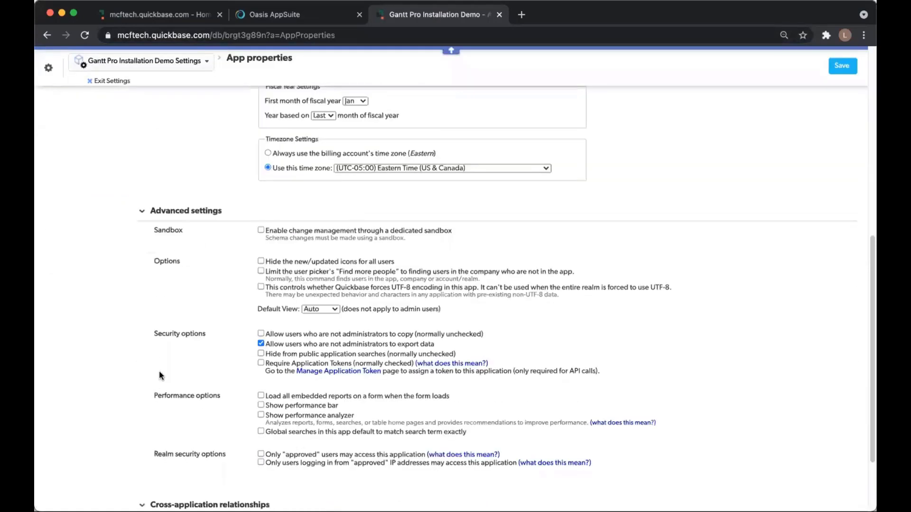
{"action": "left_click_drag", "start_coordinate": [158, 335], "coordinate": [218, 340]}
{"action": "left_click", "coordinate": [359, 374]}
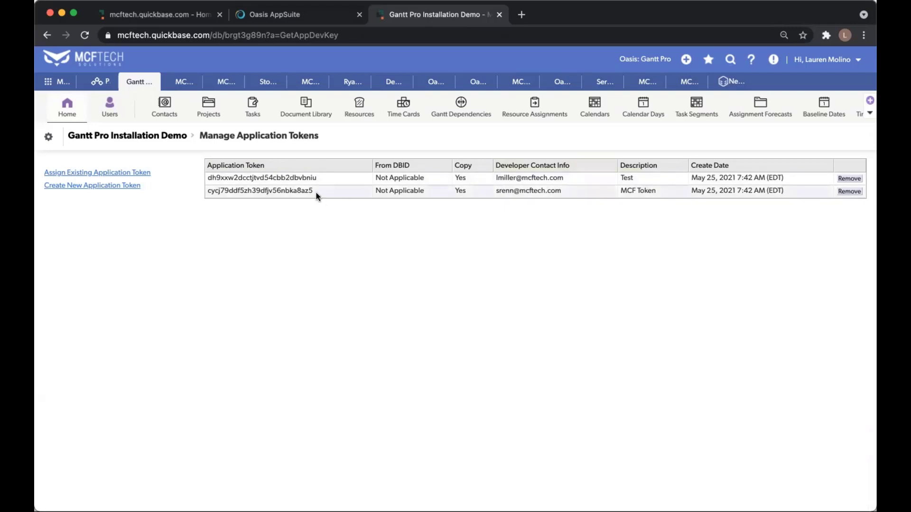
Copy the application token described as Test into the Application Token field of the new Oasis AppSuite connection
{"action": "left_click_drag", "start_coordinate": [319, 179], "coordinate": [208, 176]}
{"action": "key", "text": "ctrl+c"}
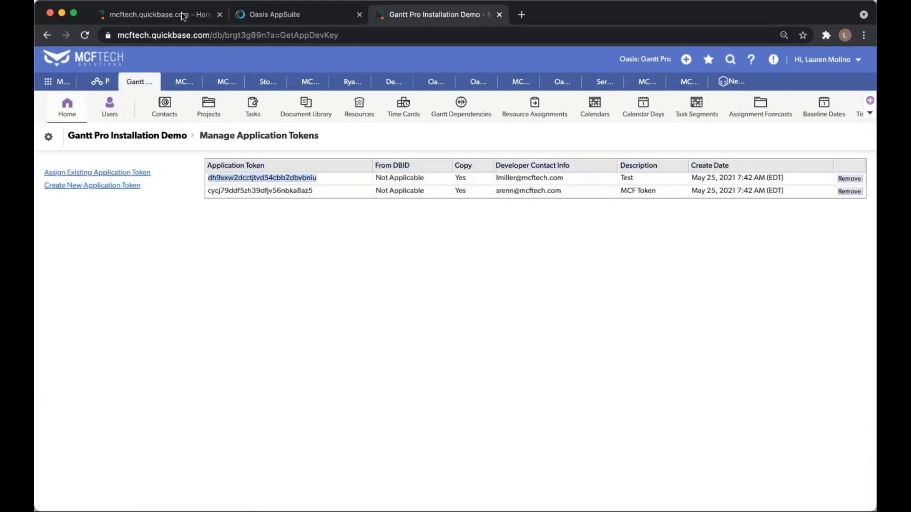
{"action": "left_click", "coordinate": [261, 15]}
{"action": "left_click", "coordinate": [394, 334]}
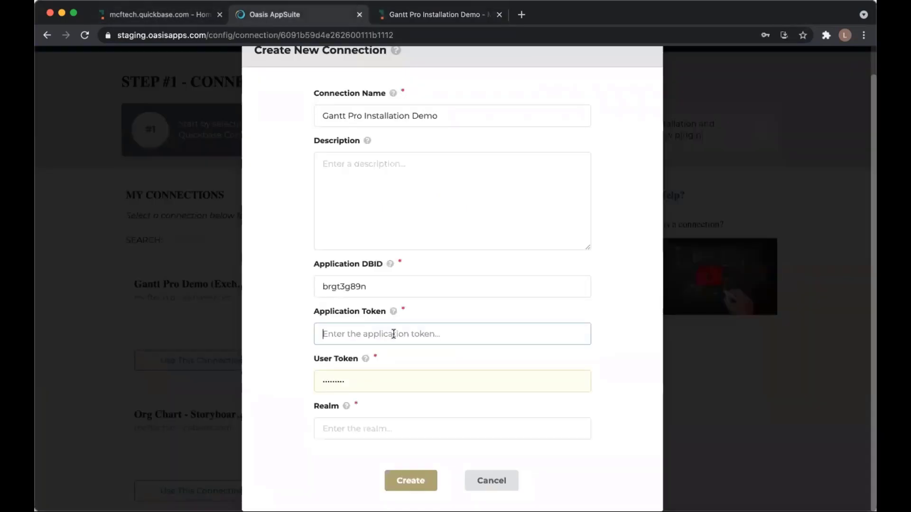
{"action": "key", "text": "ctrl+v"}
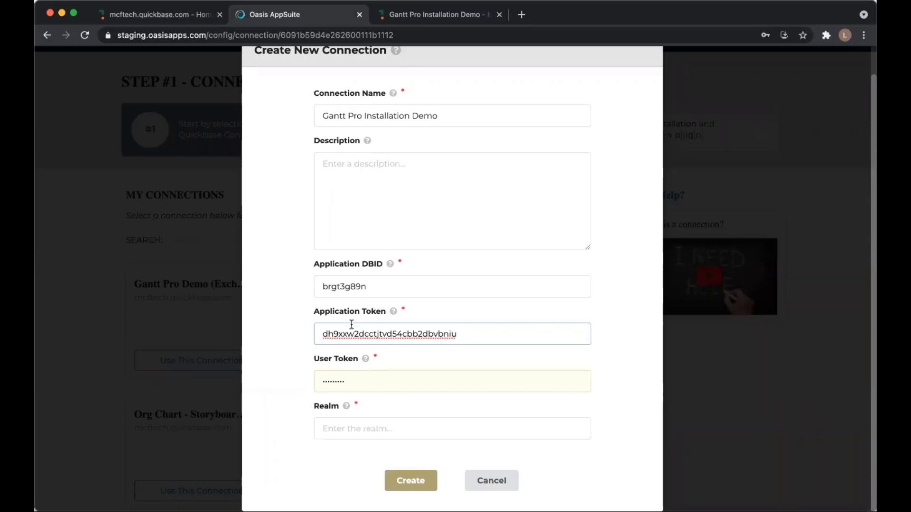
Return to Quickbase and open the user token management page for the mcftech realm from the account preferences
{"action": "left_click", "coordinate": [446, 15]}
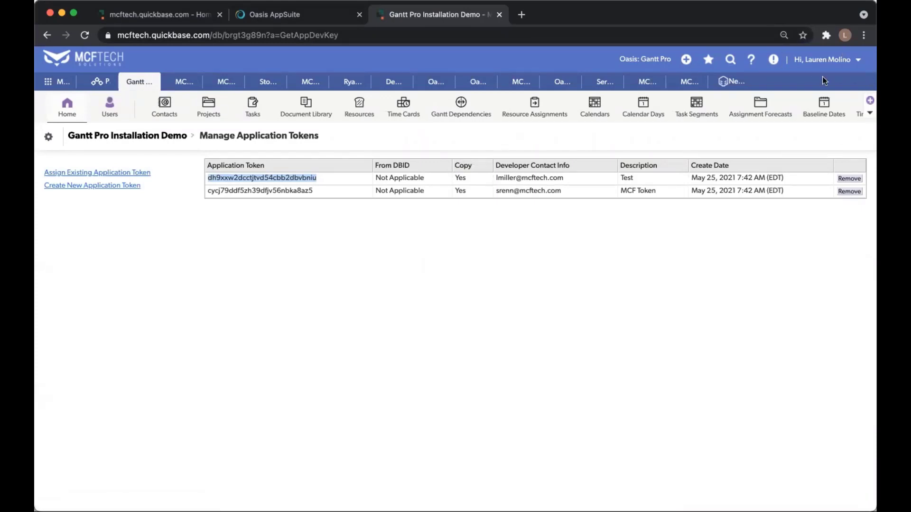
{"action": "left_click", "coordinate": [859, 60]}
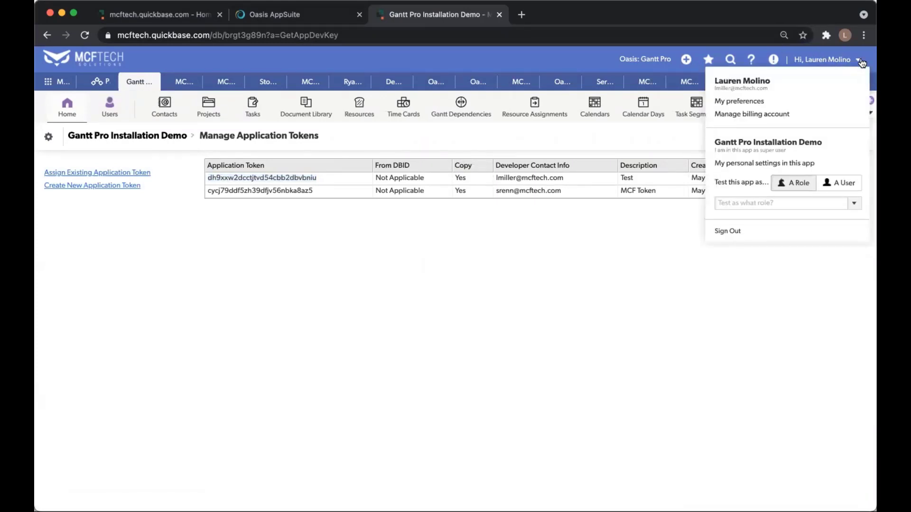
{"action": "left_click", "coordinate": [744, 103]}
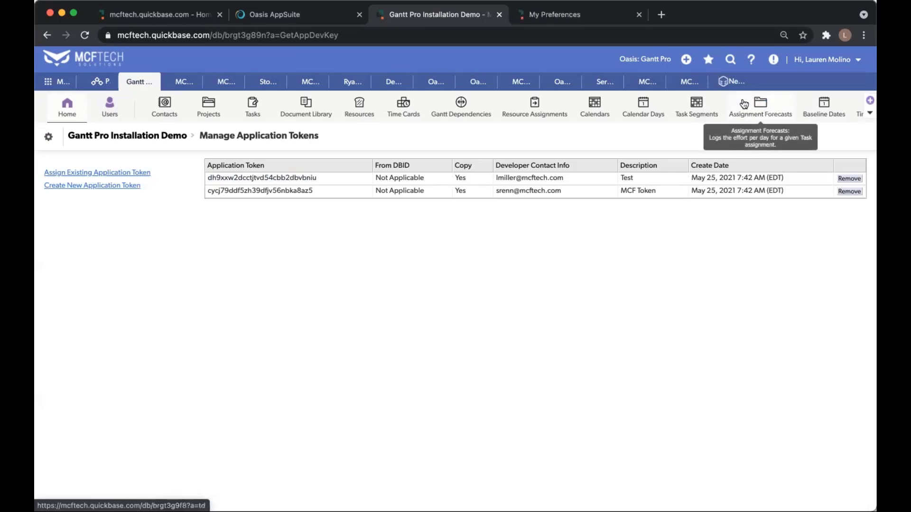
{"action": "left_click", "coordinate": [572, 16]}
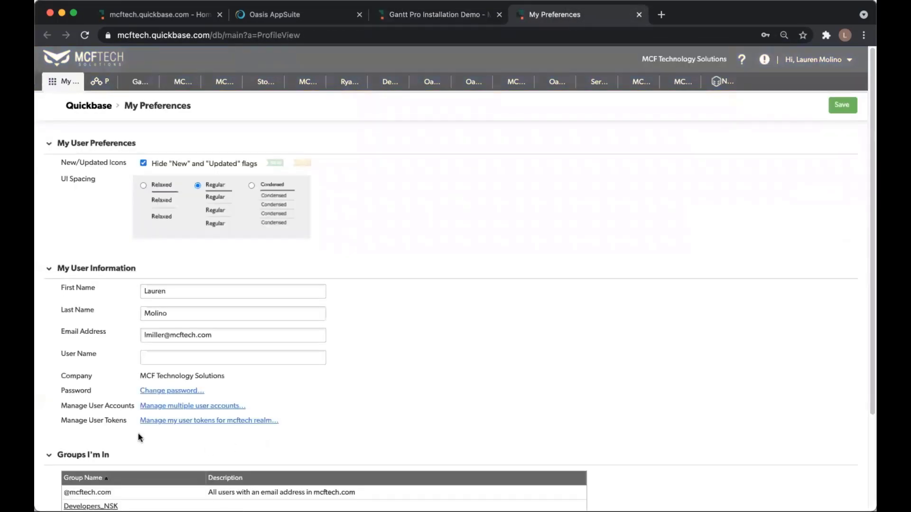
{"action": "left_click_drag", "start_coordinate": [127, 420], "coordinate": [62, 421]}
{"action": "left_click", "coordinate": [154, 442]}
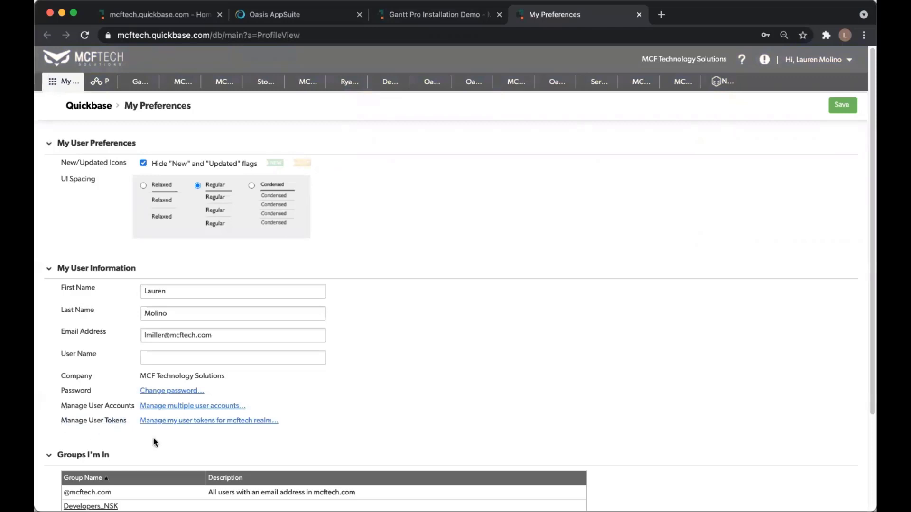
{"action": "left_click", "coordinate": [224, 421]}
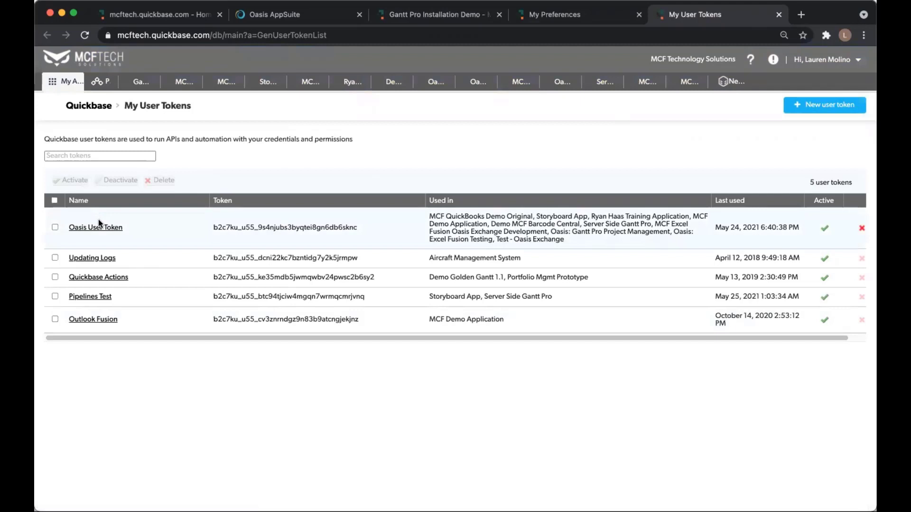
Create a user token named Installation Gantt Pro and assign it to the Gantt Pro Installation Demo app
{"action": "left_click", "coordinate": [841, 107]}
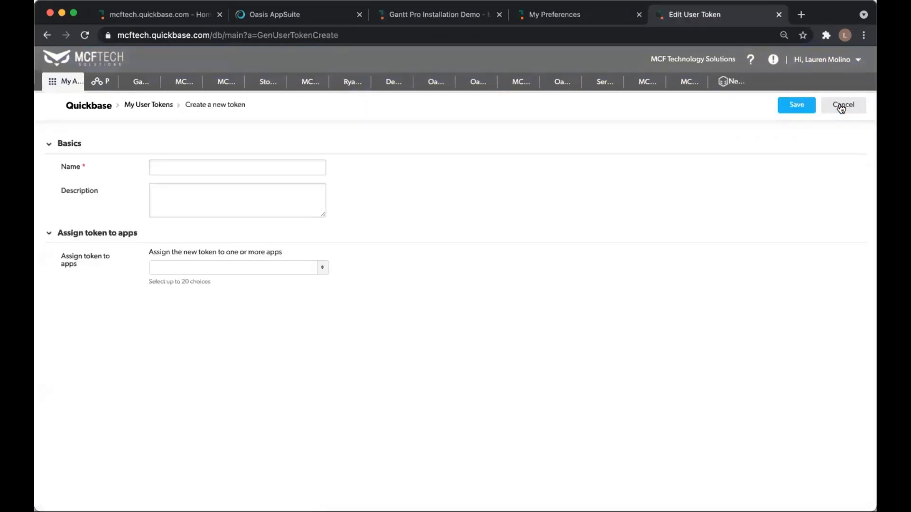
{"action": "left_click", "coordinate": [198, 164]}
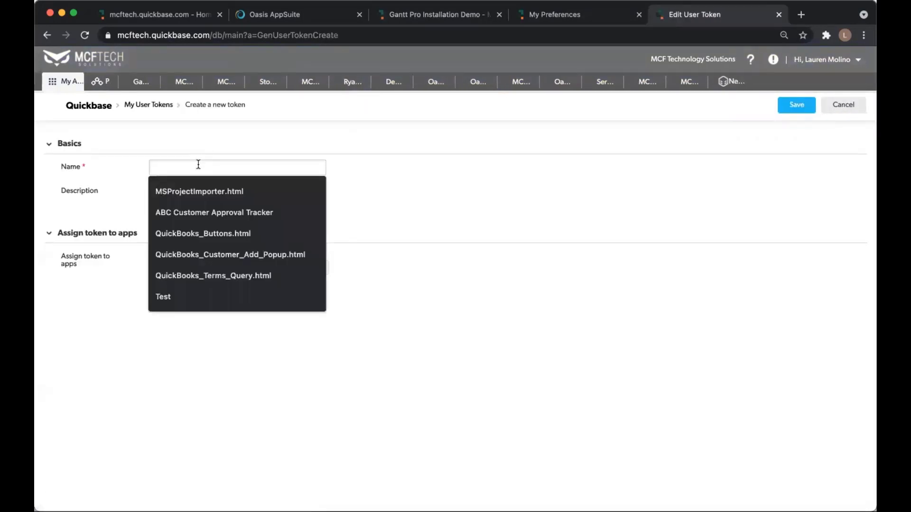
{"action": "key", "text": "Escape"}
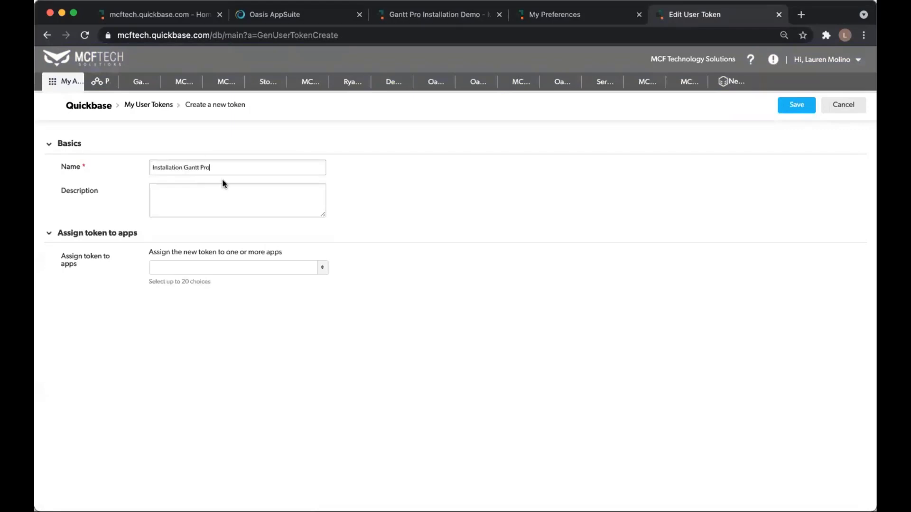
{"action": "left_click", "coordinate": [184, 205]}
{"action": "left_click", "coordinate": [323, 269]}
{"action": "type", "text": "install"}
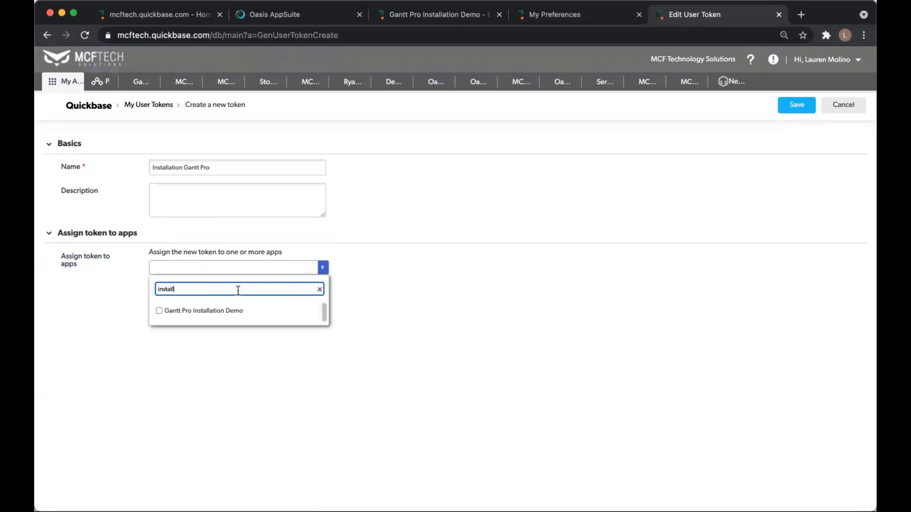
{"action": "left_click", "coordinate": [159, 311]}
{"action": "left_click", "coordinate": [538, 316]}
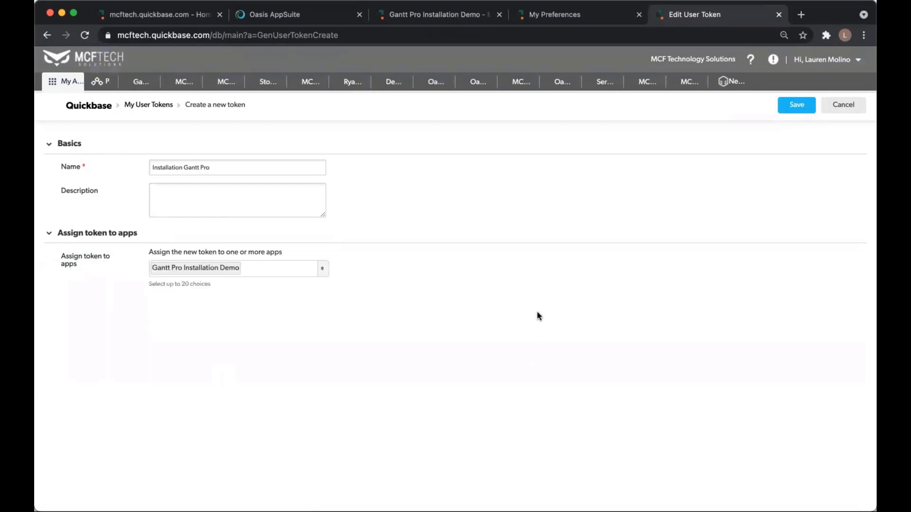
{"action": "left_click", "coordinate": [790, 106]}
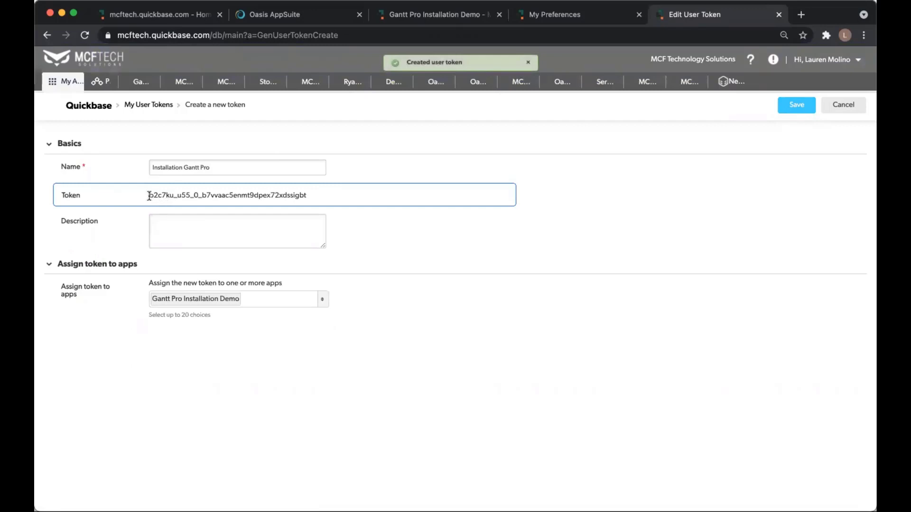
Copy the new user token and replace the prefilled User Token value in the Oasis AppSuite connection with it
{"action": "left_click_drag", "start_coordinate": [149, 196], "coordinate": [312, 203]}
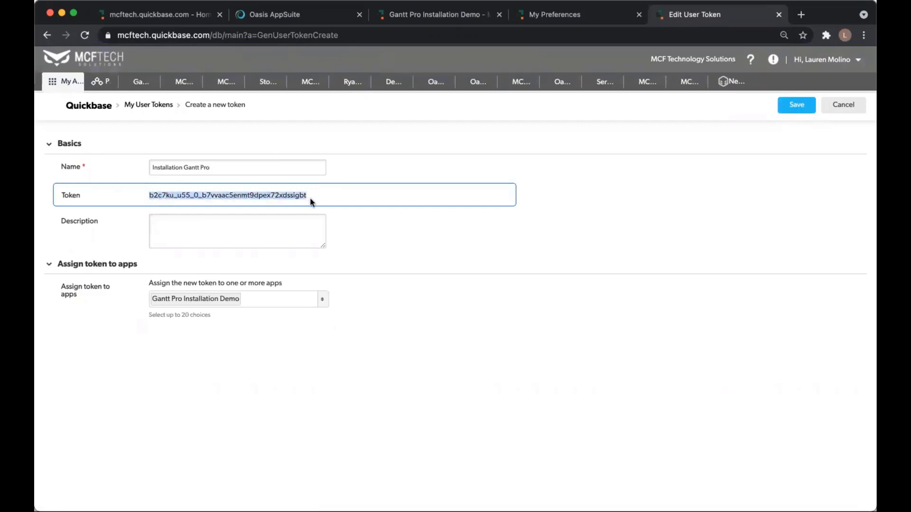
{"action": "left_click", "coordinate": [287, 15]}
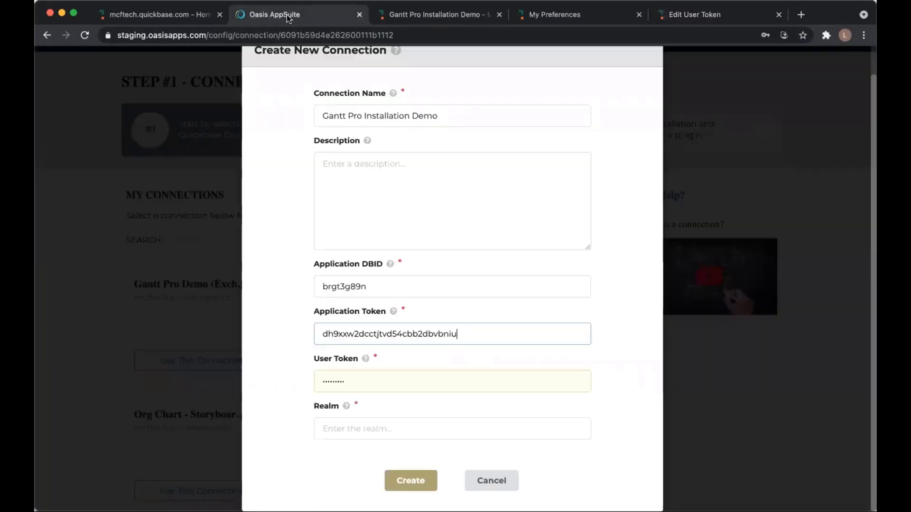
{"action": "left_click_drag", "start_coordinate": [372, 376], "coordinate": [308, 374]}
{"action": "key", "text": "super+v"}
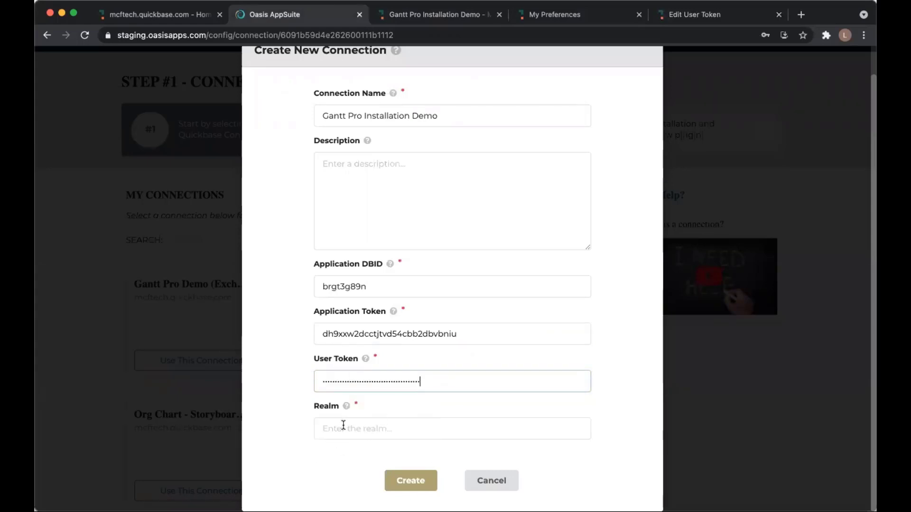
Close the user token and preferences pages, copy mcftech from the app's address as the Realm and create the connection
{"action": "mouse_move", "coordinate": [348, 408]}
{"action": "left_click", "coordinate": [778, 14]}
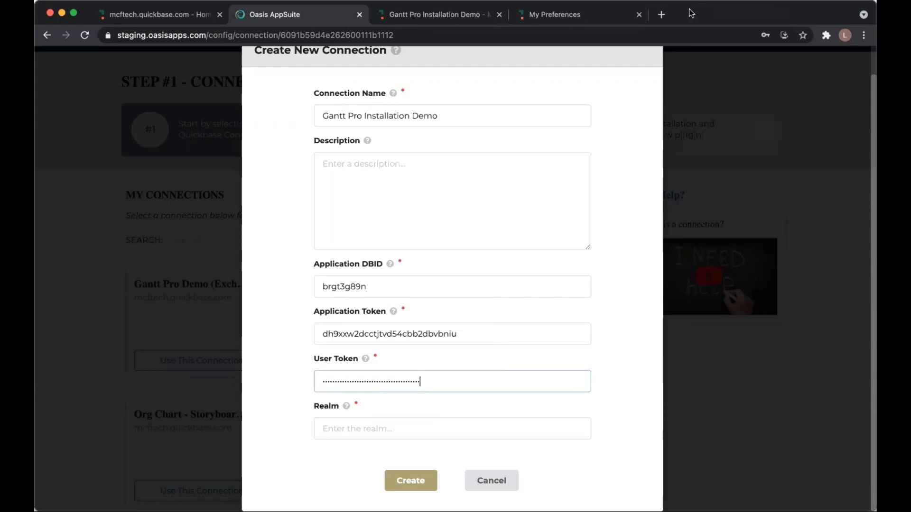
{"action": "left_click", "coordinate": [639, 14]}
{"action": "left_click", "coordinate": [422, 10]}
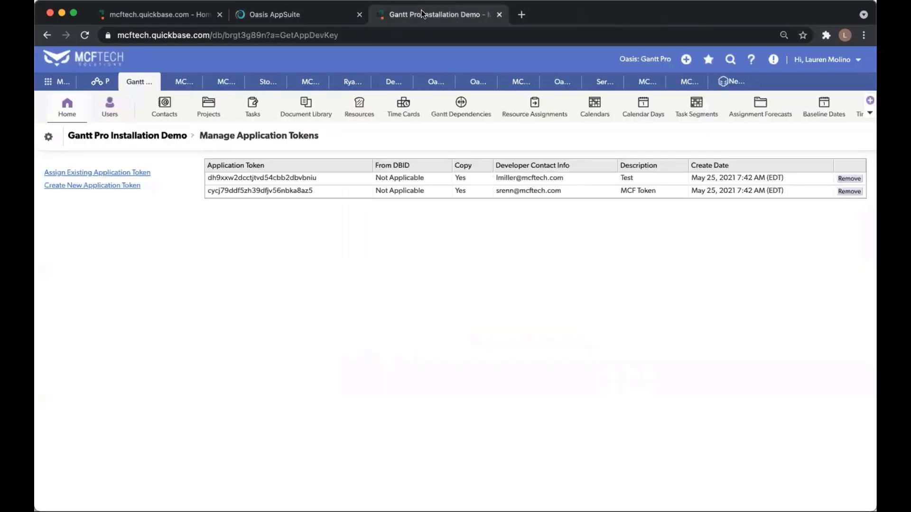
{"action": "left_click", "coordinate": [118, 37]}
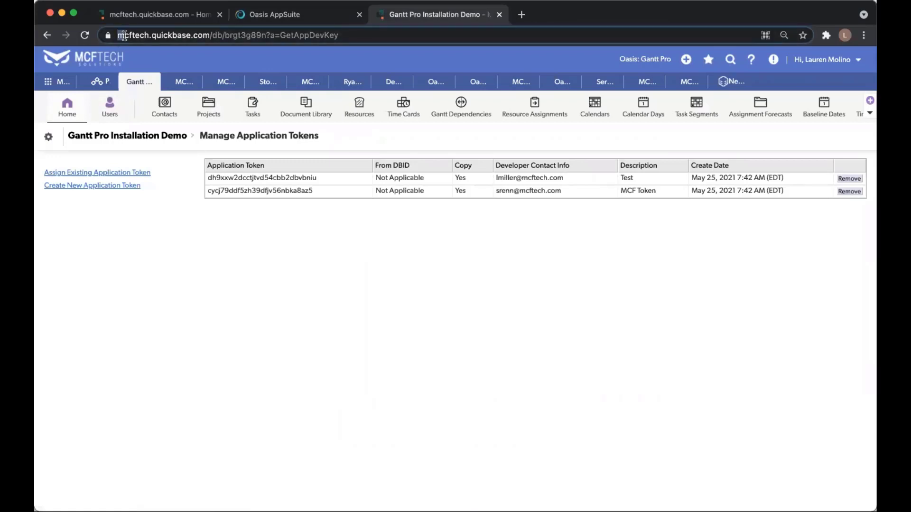
{"action": "double_click", "coordinate": [148, 35]}
{"action": "key", "text": "super+c"}
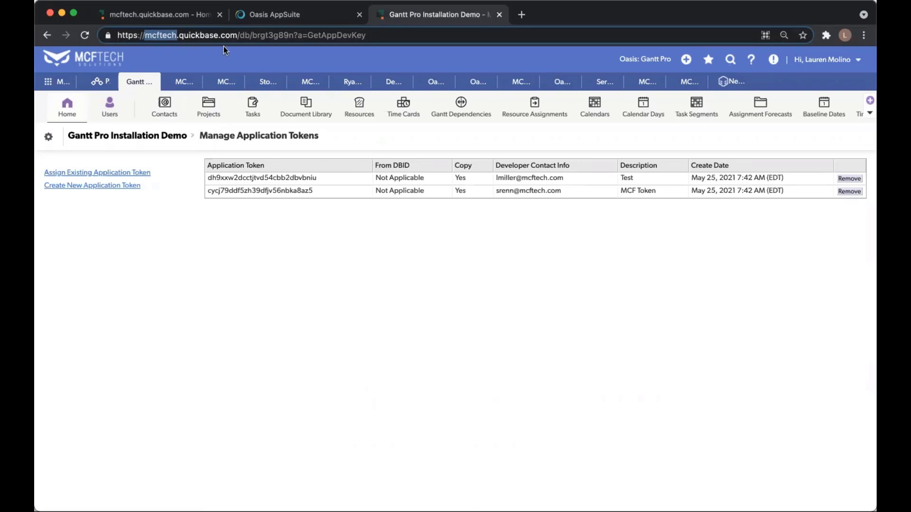
{"action": "left_click", "coordinate": [284, 15]}
{"action": "left_click", "coordinate": [417, 424]}
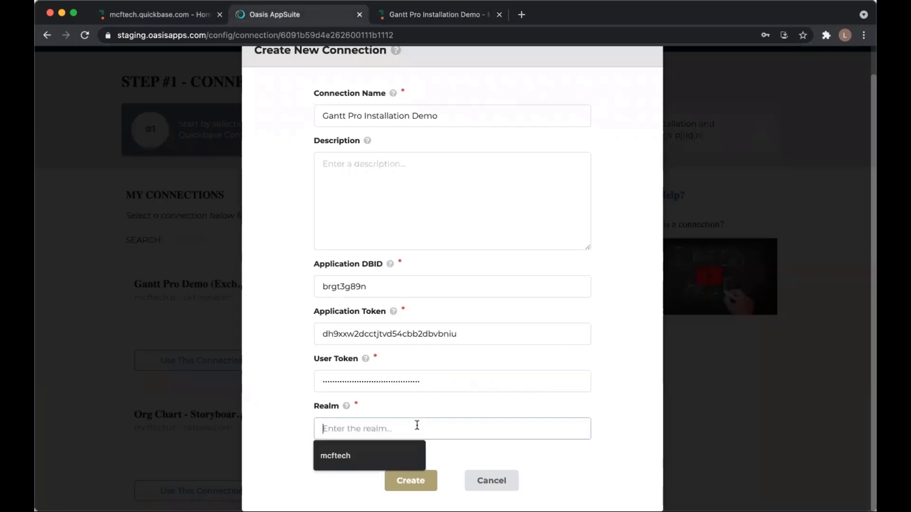
{"action": "key", "text": "super+v"}
{"action": "left_click", "coordinate": [419, 481]}
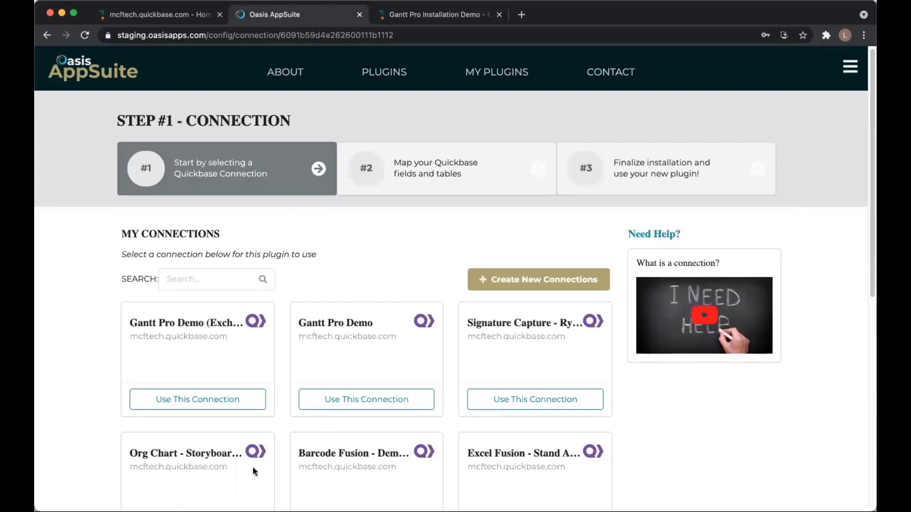
Search the connections for "install" and use the Gantt Pro Installation connection for the plugin
{"action": "left_click", "coordinate": [208, 275]}
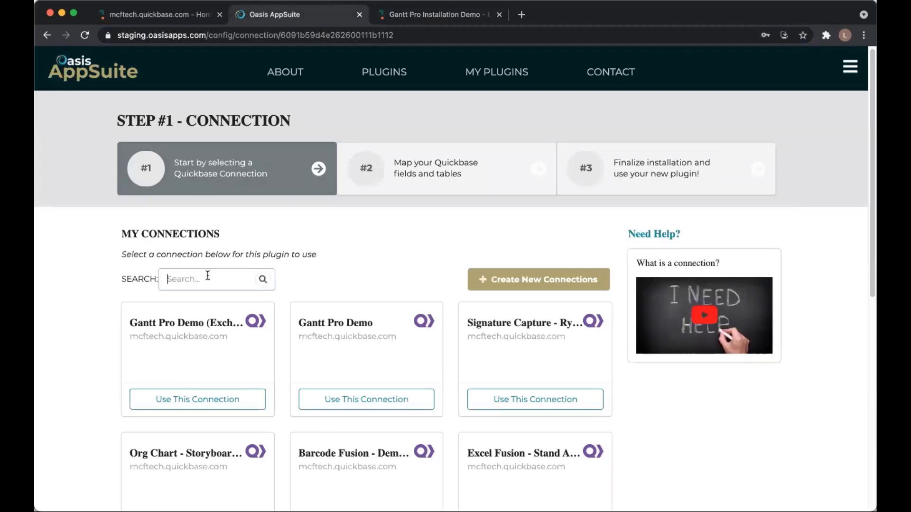
{"action": "type", "text": "install"}
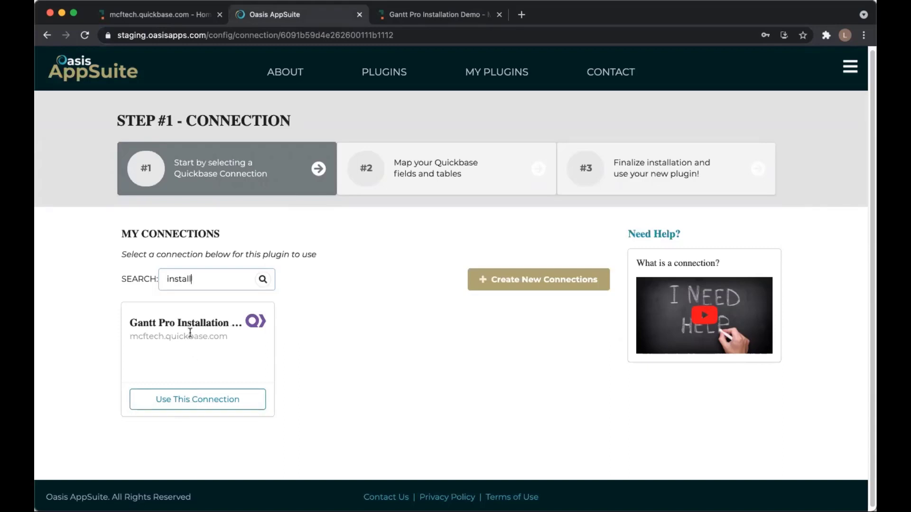
{"action": "left_click", "coordinate": [201, 399]}
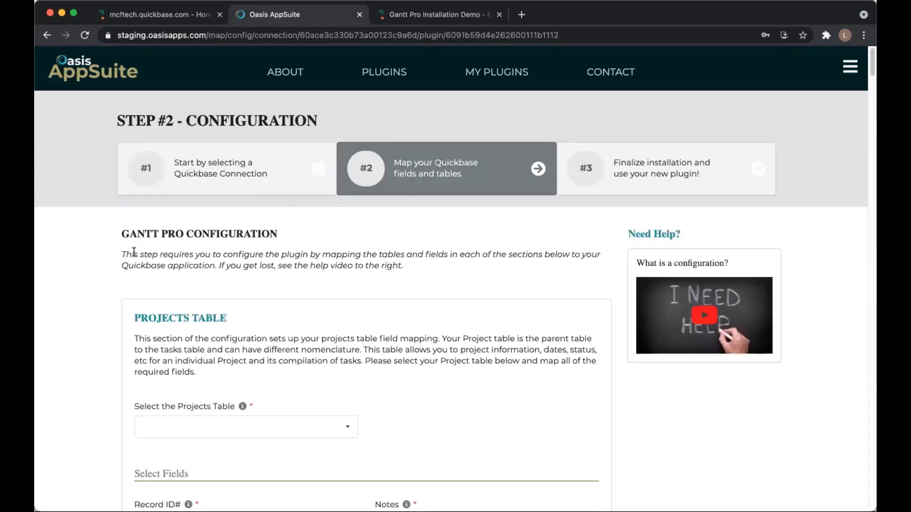
Choose Projects as the Projects table in the Gantt Pro configuration and review its field mappings
{"action": "triple_click", "coordinate": [211, 238]}
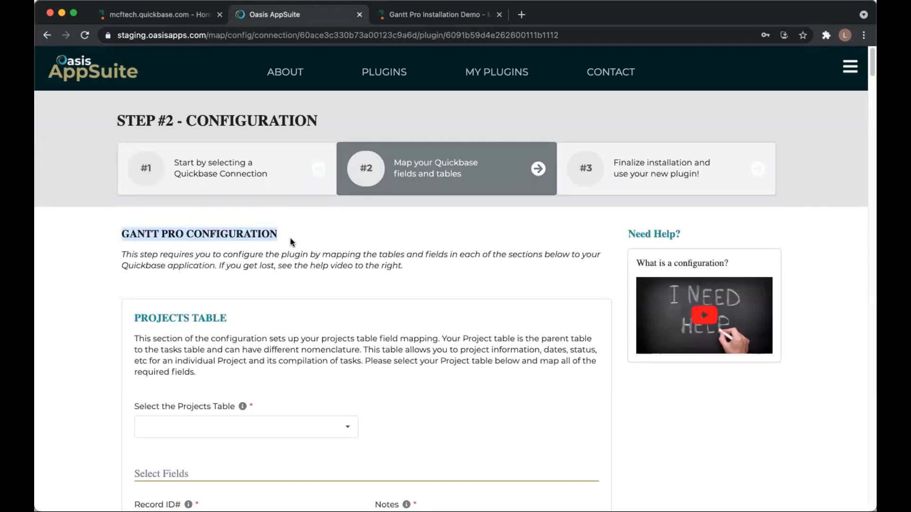
{"action": "left_click", "coordinate": [291, 242]}
{"action": "scroll", "coordinate": [189, 302], "scroll_direction": "down", "scroll_amount": 3}
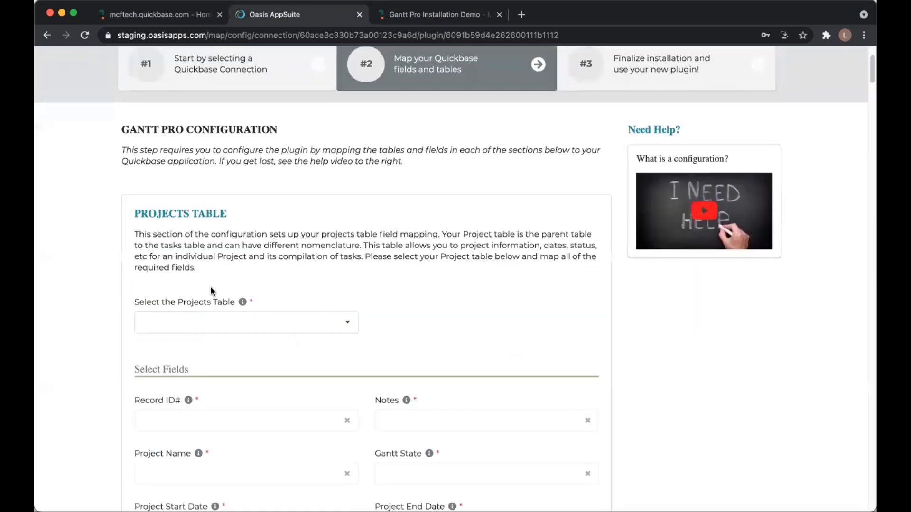
{"action": "scroll", "coordinate": [212, 291], "scroll_direction": "down", "scroll_amount": 1}
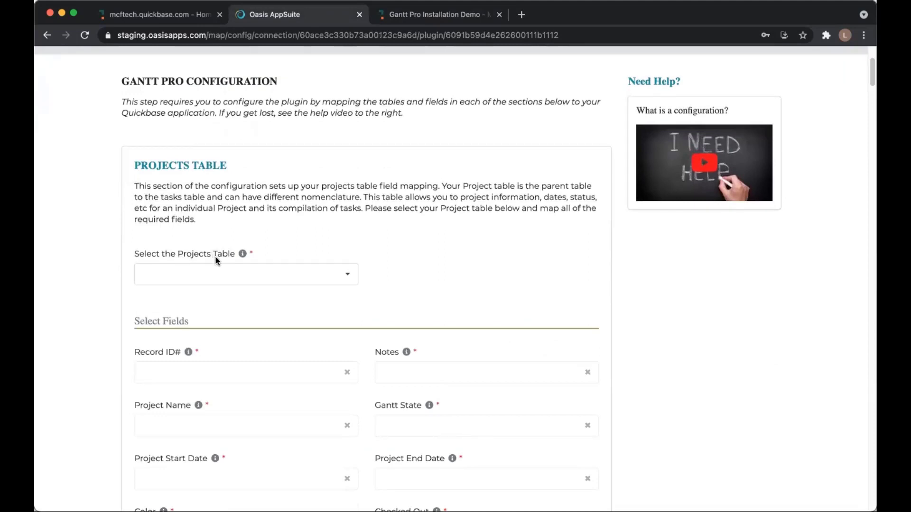
{"action": "left_click", "coordinate": [345, 274]}
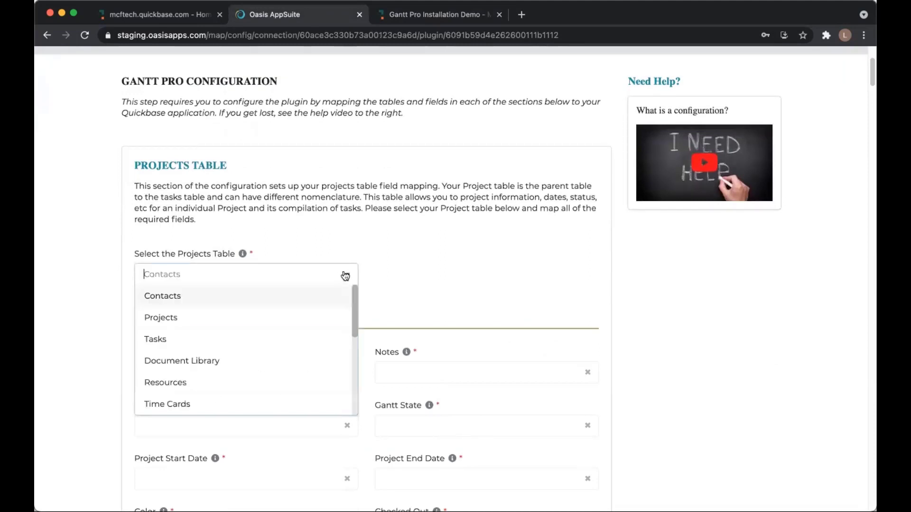
{"action": "left_click", "coordinate": [164, 318]}
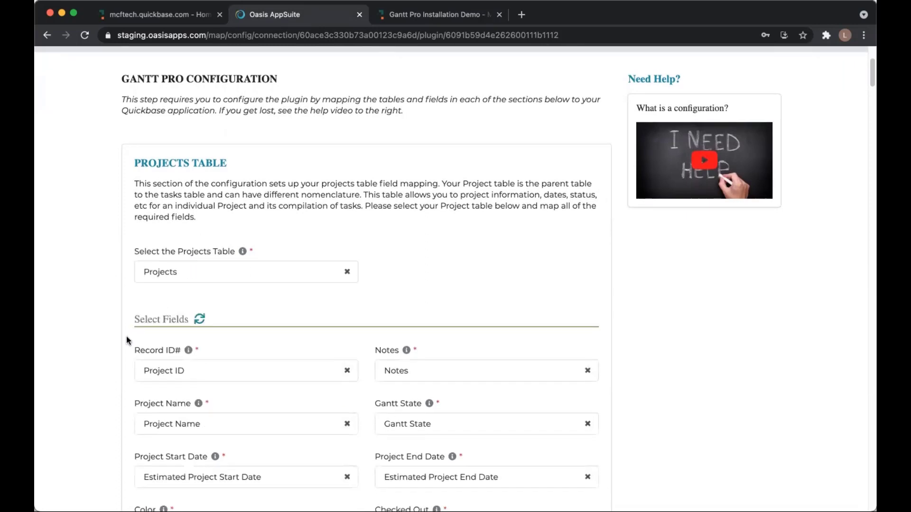
{"action": "scroll", "coordinate": [126, 340], "scroll_direction": "down", "scroll_amount": 5}
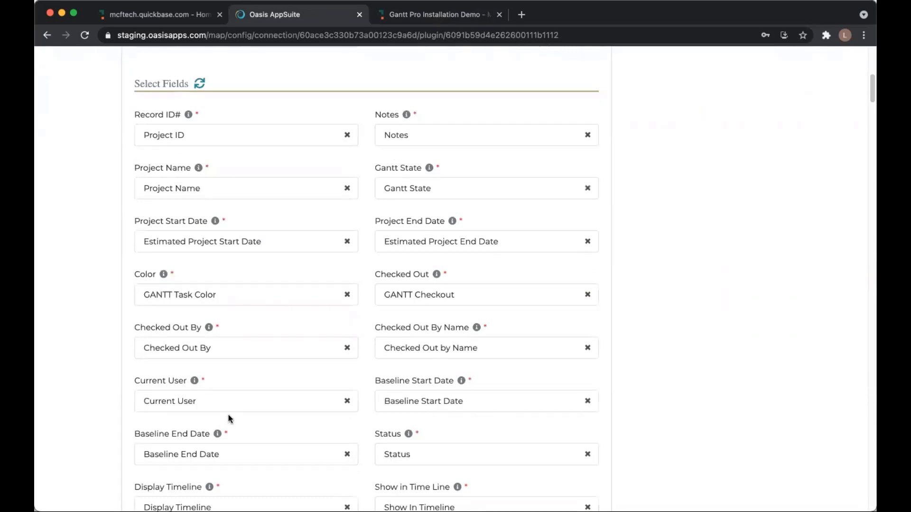
{"action": "scroll", "coordinate": [229, 415], "scroll_direction": "up", "scroll_amount": 6}
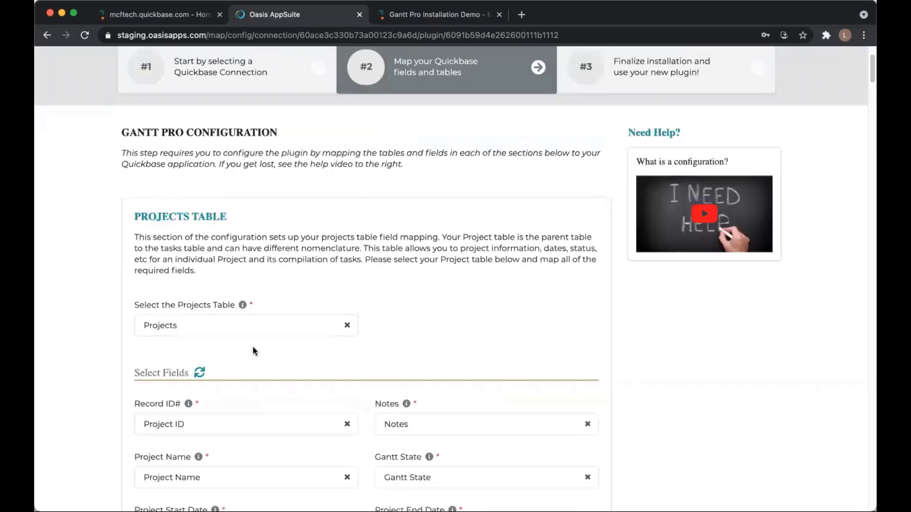
Clear the Projects table selection, try Tasks in its place, and switch it back to Projects
{"action": "left_click", "coordinate": [348, 327]}
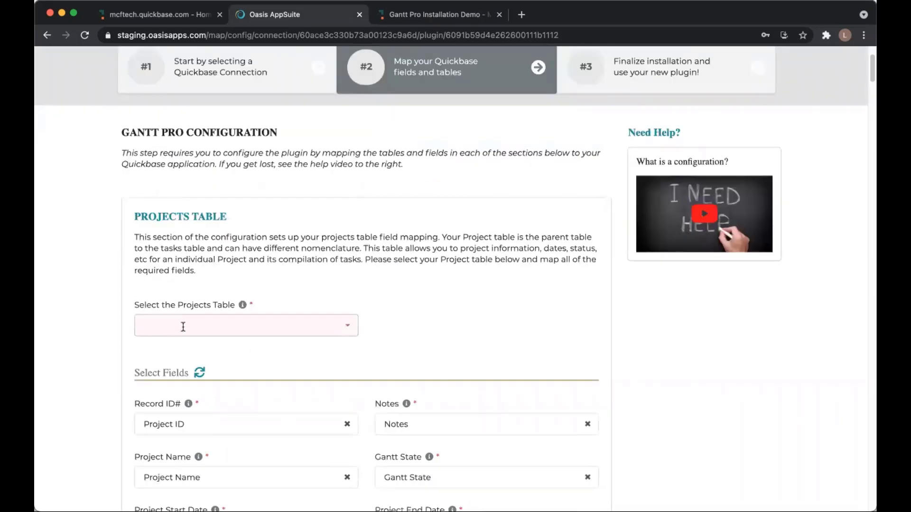
{"action": "left_click", "coordinate": [347, 327]}
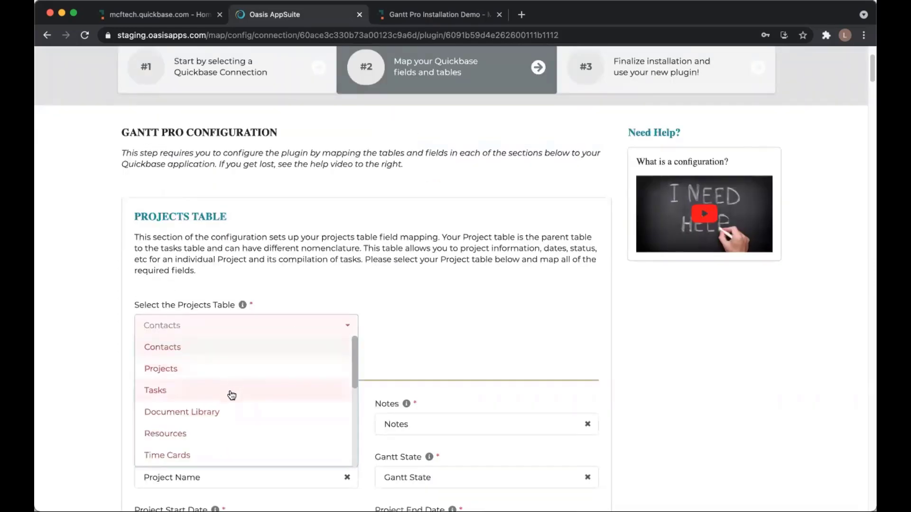
{"action": "left_click", "coordinate": [232, 392]}
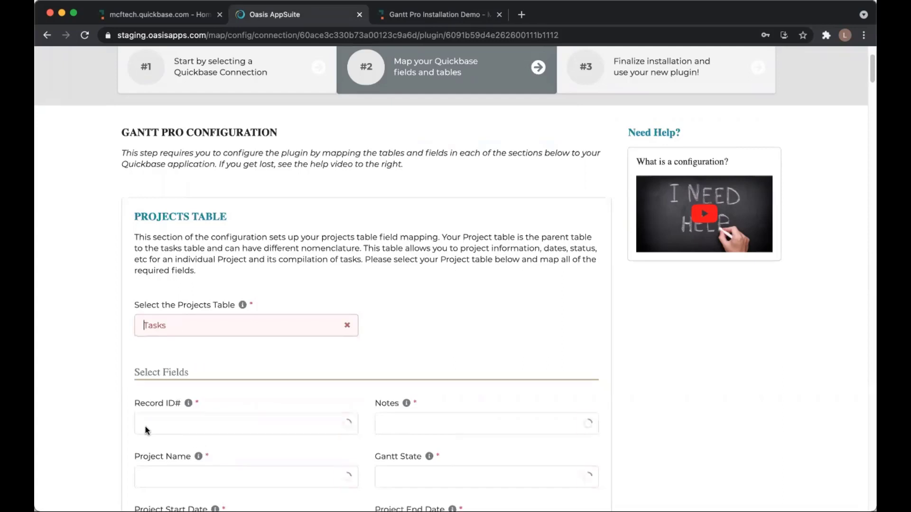
{"action": "left_click", "coordinate": [347, 327]}
{"action": "left_click", "coordinate": [348, 328]}
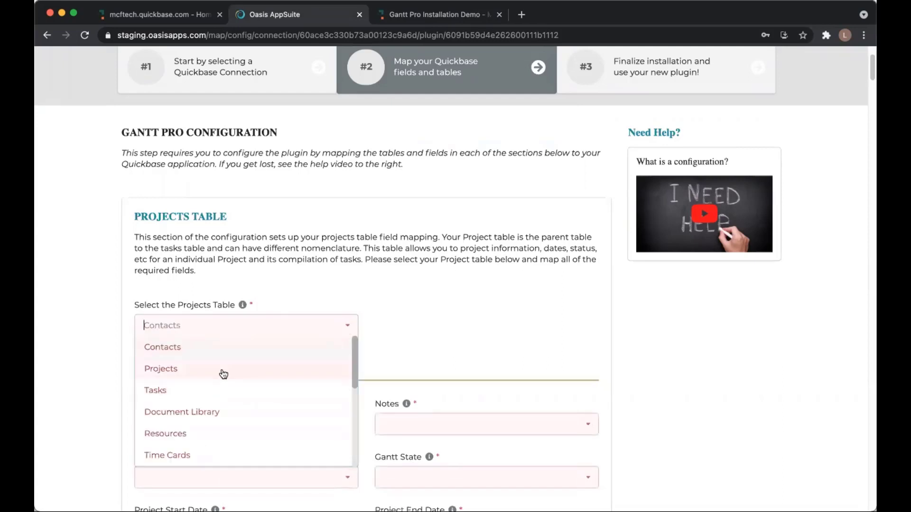
{"action": "left_click", "coordinate": [223, 372]}
Map the Projects table's Record ID# to Project ID and its Notes field to GANTT Checkout Message
{"action": "scroll", "coordinate": [220, 372], "scroll_direction": "down", "scroll_amount": 3}
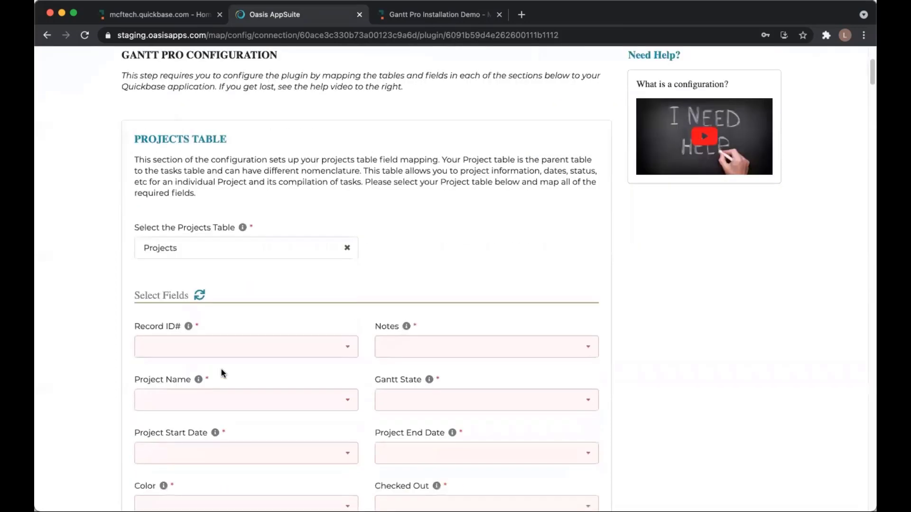
{"action": "scroll", "coordinate": [314, 350], "scroll_direction": "down", "scroll_amount": 3}
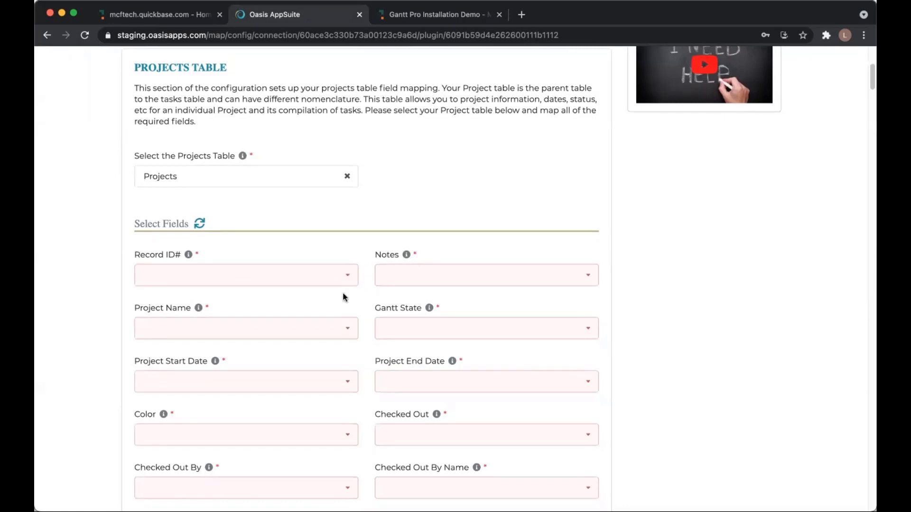
{"action": "left_click", "coordinate": [352, 281]}
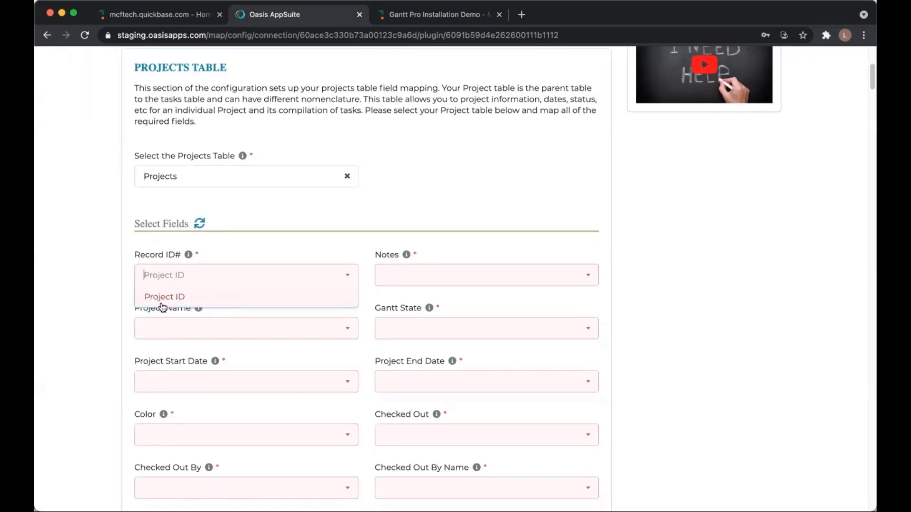
{"action": "left_click", "coordinate": [178, 297]}
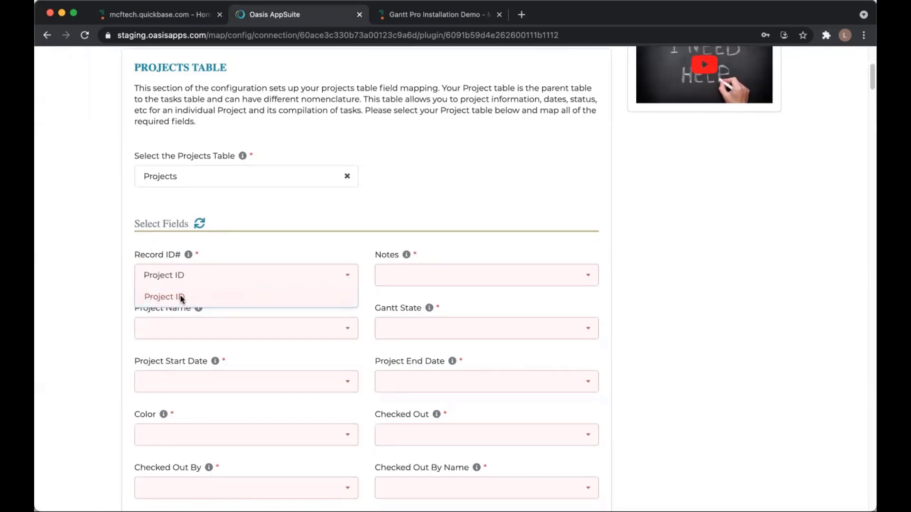
{"action": "left_click", "coordinate": [585, 277]}
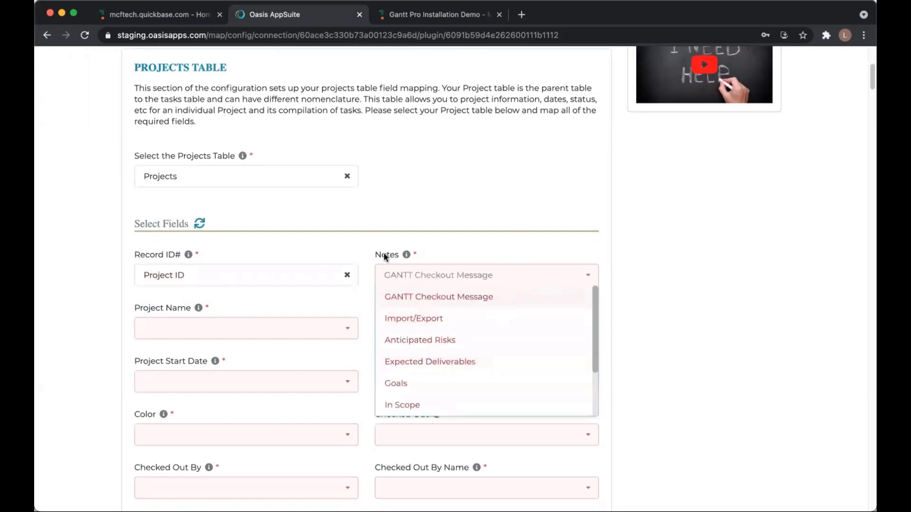
{"action": "scroll", "coordinate": [438, 364], "scroll_direction": "down", "scroll_amount": 2}
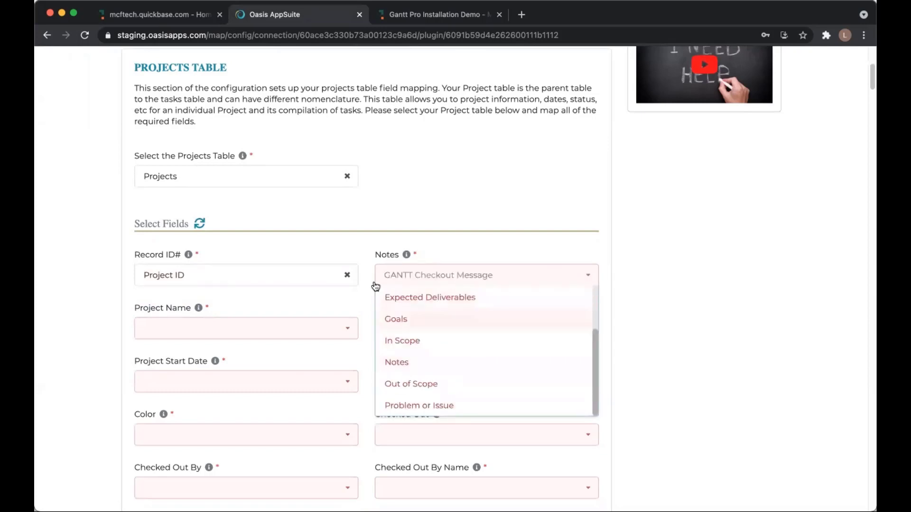
{"action": "left_click", "coordinate": [407, 255]}
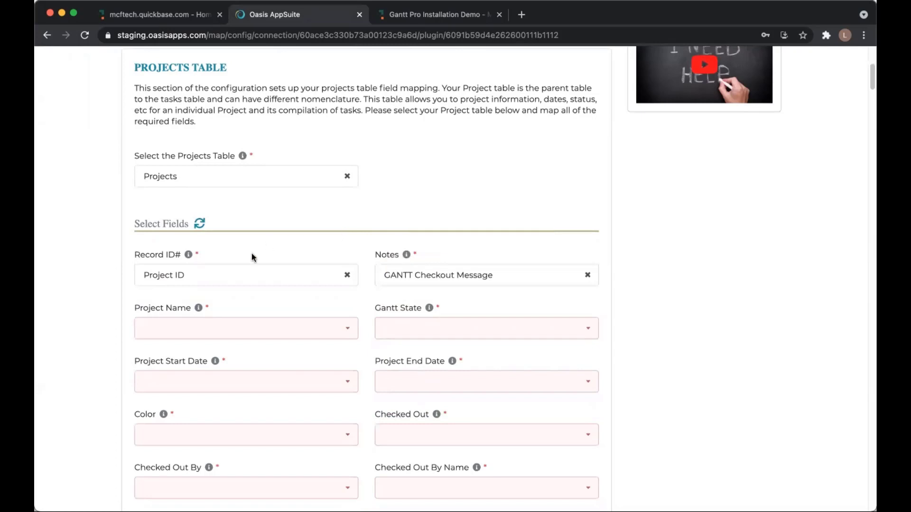
Examine the field hints and the remaining required fields in the Projects table mapping
{"action": "mouse_move", "coordinate": [187, 257]}
{"action": "mouse_move", "coordinate": [199, 310]}
{"action": "scroll", "coordinate": [212, 263], "scroll_direction": "down", "scroll_amount": 10}
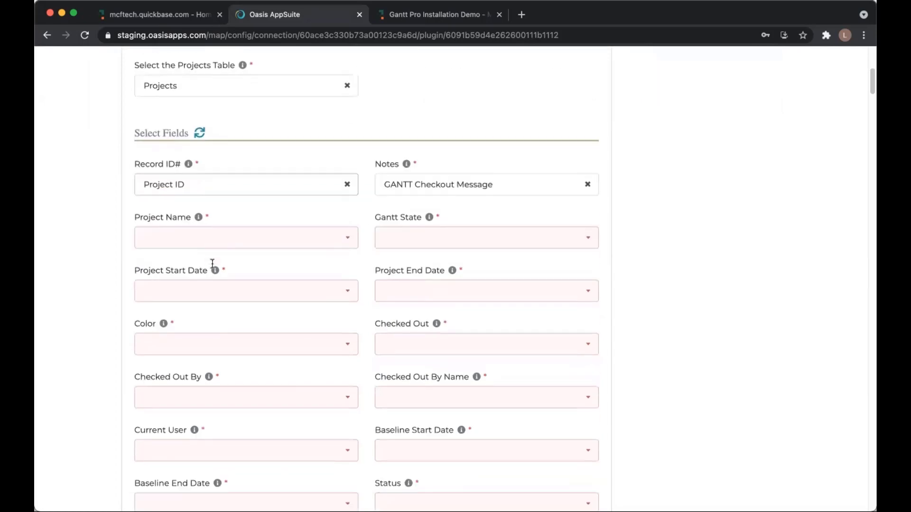
{"action": "scroll", "coordinate": [283, 417], "scroll_direction": "down", "scroll_amount": 2}
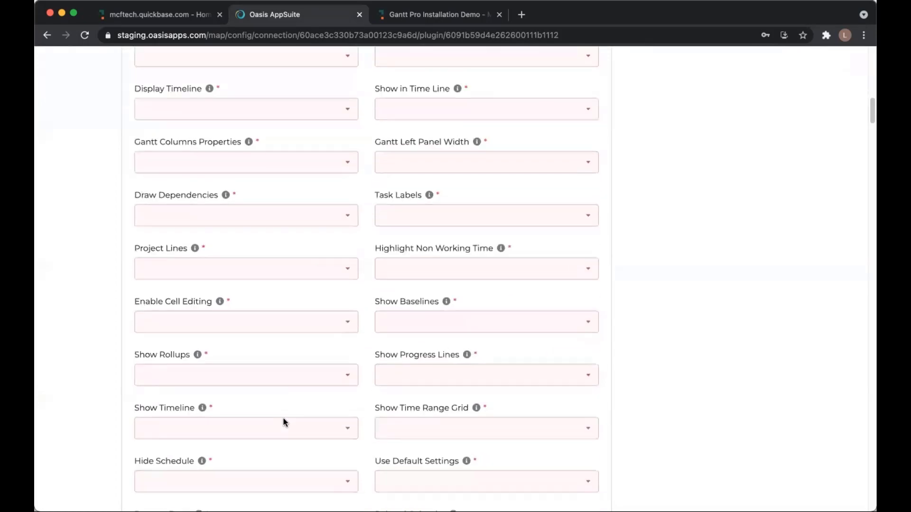
{"action": "scroll", "coordinate": [284, 418], "scroll_direction": "up", "scroll_amount": 8}
{"action": "scroll", "coordinate": [283, 417], "scroll_direction": "up", "scroll_amount": 5}
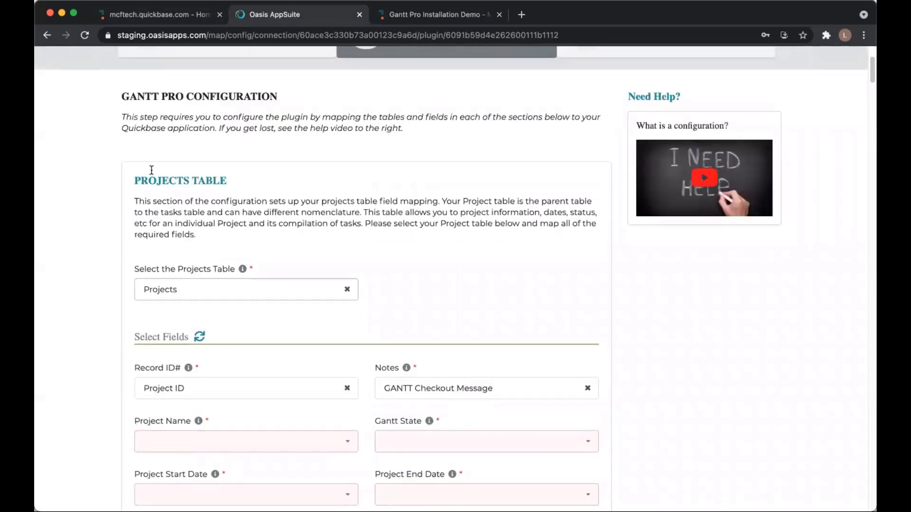
Reload the configuration page to discard the manual mapping, and select Projects as the Projects table again
{"action": "left_click", "coordinate": [84, 33]}
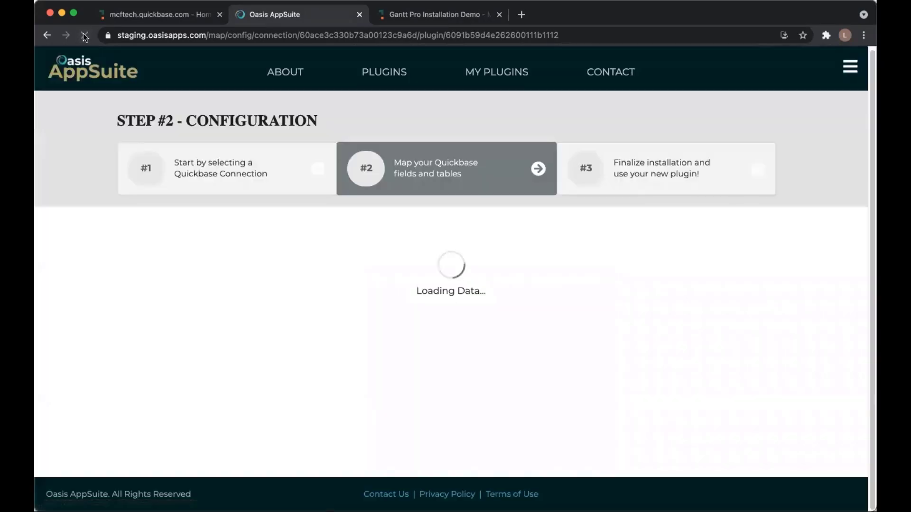
{"action": "scroll", "coordinate": [307, 339], "scroll_direction": "down", "scroll_amount": 3}
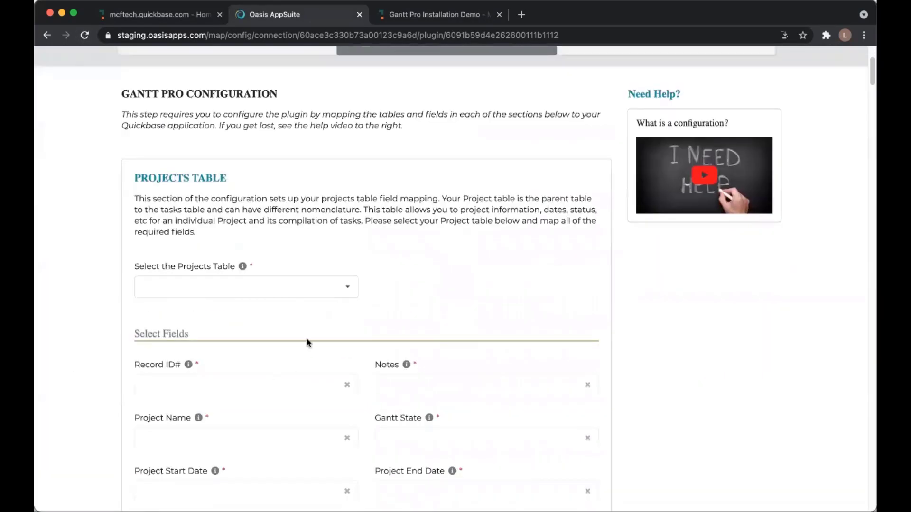
{"action": "left_click", "coordinate": [345, 288]}
{"action": "left_click", "coordinate": [229, 328]}
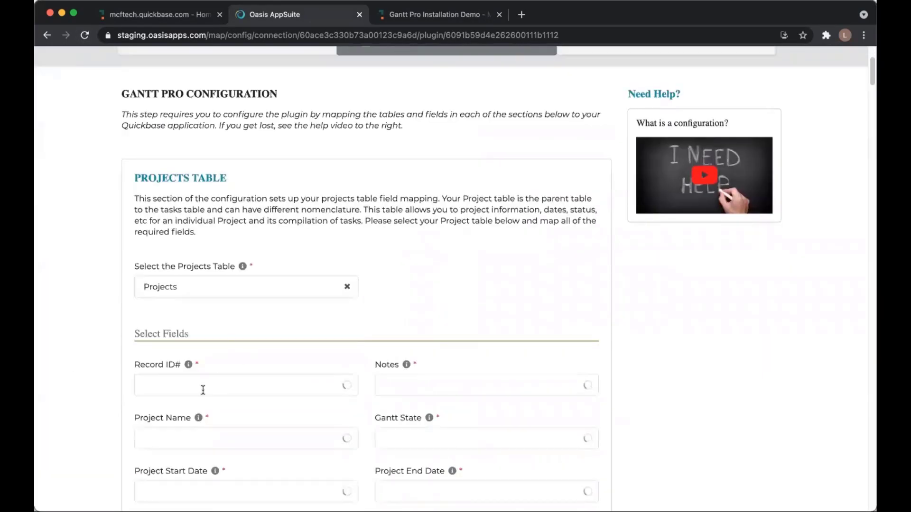
{"action": "scroll", "coordinate": [521, 387], "scroll_direction": "down", "scroll_amount": 3}
{"action": "scroll", "coordinate": [467, 356], "scroll_direction": "down", "scroll_amount": 15}
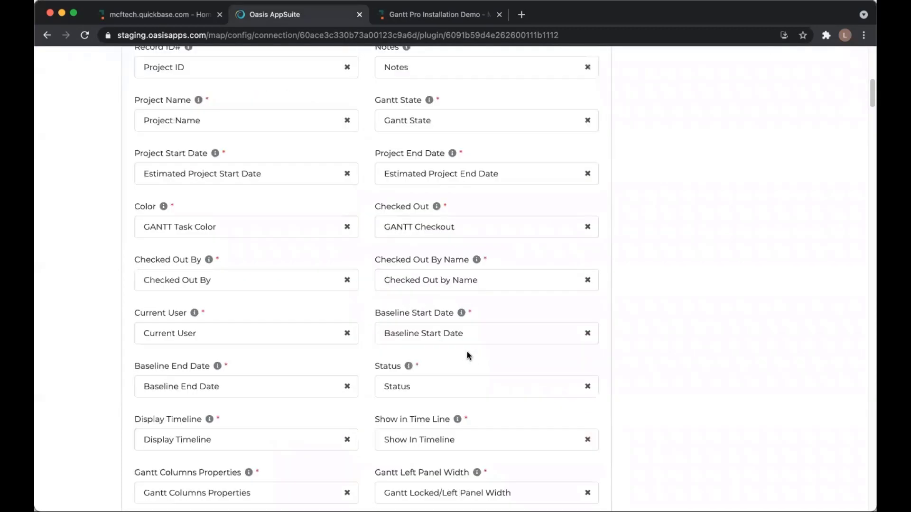
{"action": "scroll", "coordinate": [467, 356], "scroll_direction": "down", "scroll_amount": 3}
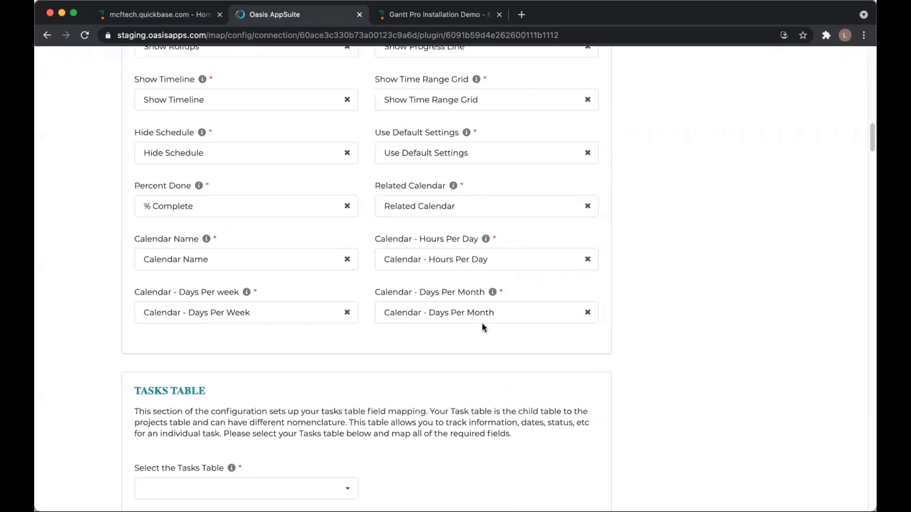
Select Tasks as the Tasks table in the Gantt Pro configuration
{"action": "scroll", "coordinate": [484, 328], "scroll_direction": "down", "scroll_amount": 5}
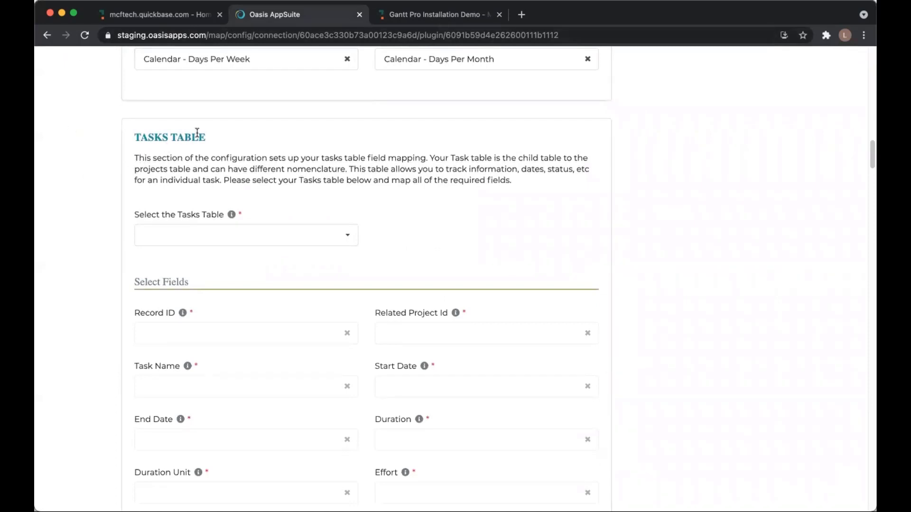
{"action": "left_click", "coordinate": [353, 237]}
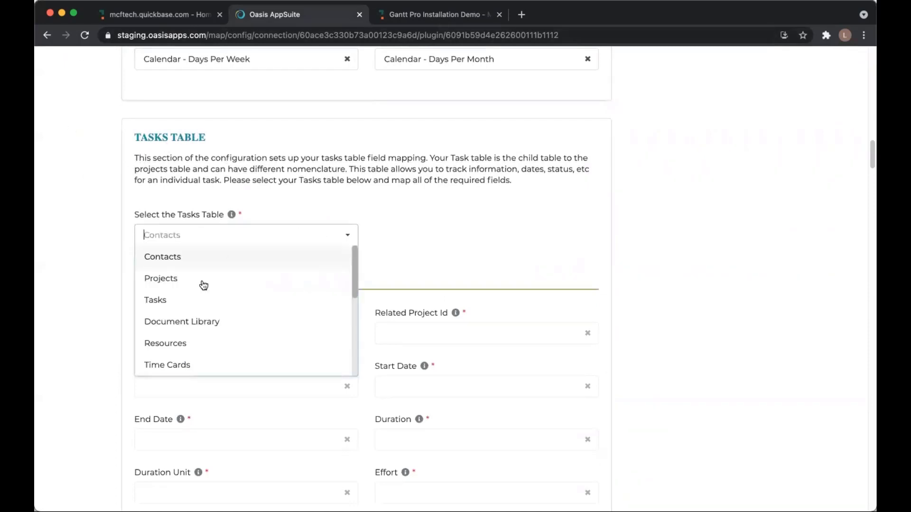
{"action": "left_click", "coordinate": [203, 303]}
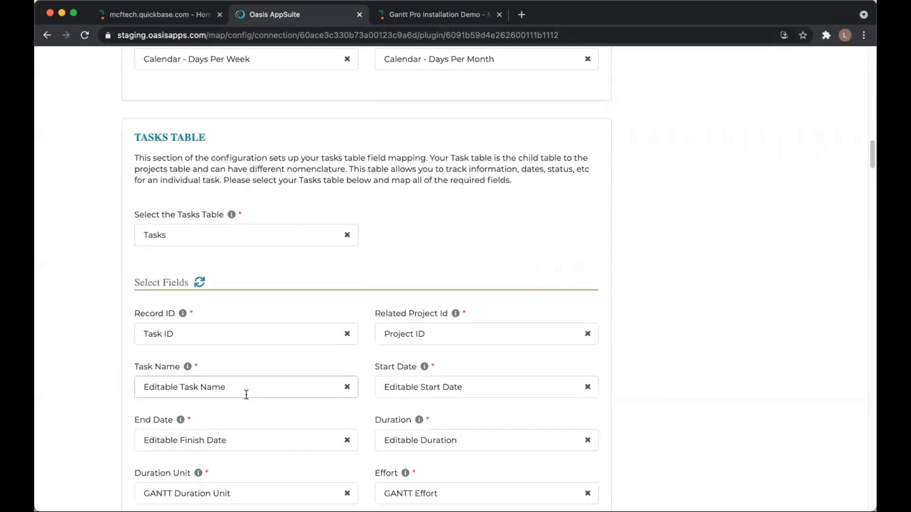
Select Gantt Dependencies as the Gantt Dependencies table in the Gantt Pro configuration
{"action": "scroll", "coordinate": [108, 379], "scroll_direction": "down", "scroll_amount": 5}
{"action": "scroll", "coordinate": [108, 378], "scroll_direction": "down", "scroll_amount": 15}
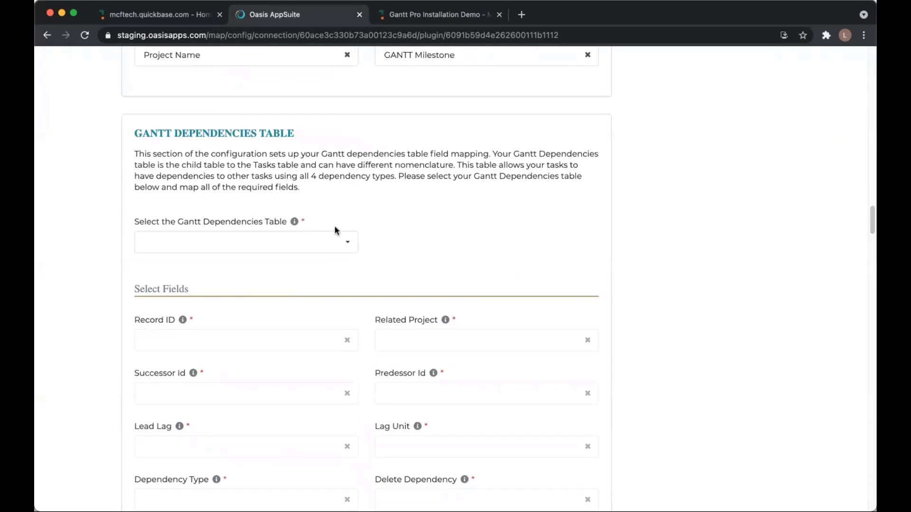
{"action": "left_click", "coordinate": [349, 245]}
{"action": "type", "text": "depen"}
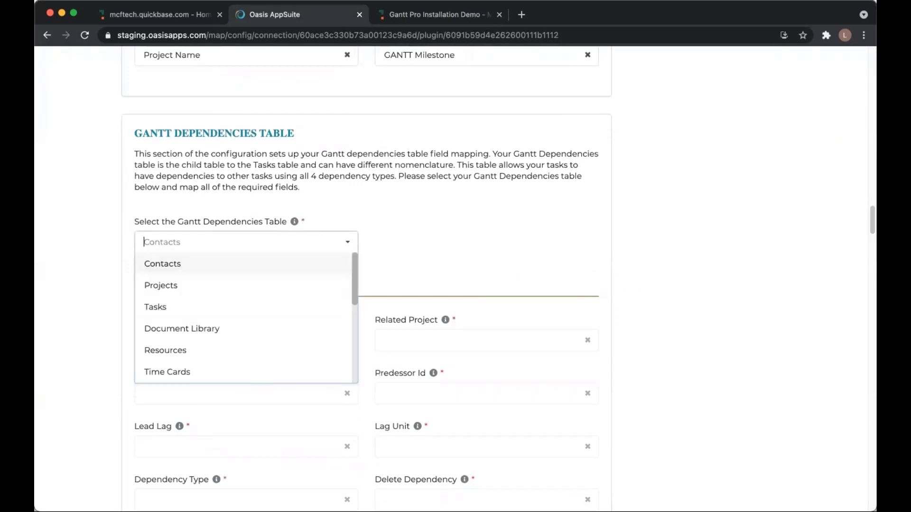
{"action": "type", "text": "dec"}
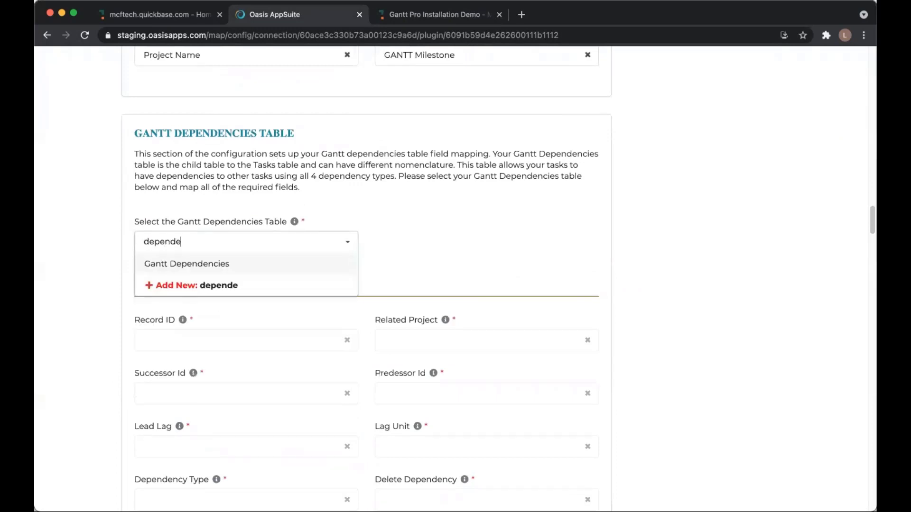
{"action": "key", "text": "BackSpace"}
{"action": "key", "text": "BackSpace"}
{"action": "left_click", "coordinate": [326, 262]}
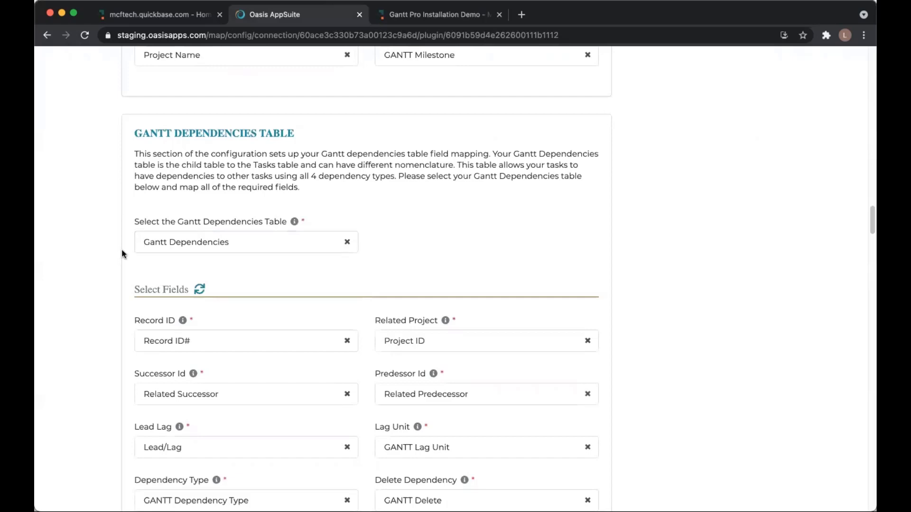
Select Resources as the Resources table and review that section's description
{"action": "scroll", "coordinate": [122, 254], "scroll_direction": "down", "scroll_amount": 6}
{"action": "scroll", "coordinate": [122, 254], "scroll_direction": "down", "scroll_amount": 5}
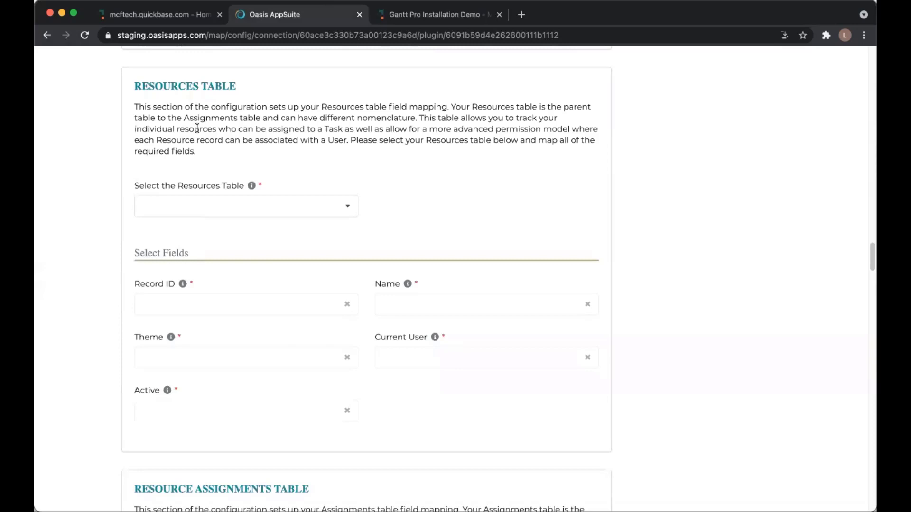
{"action": "scroll", "coordinate": [193, 199], "scroll_direction": "up", "scroll_amount": 1}
{"action": "left_click", "coordinate": [344, 250]}
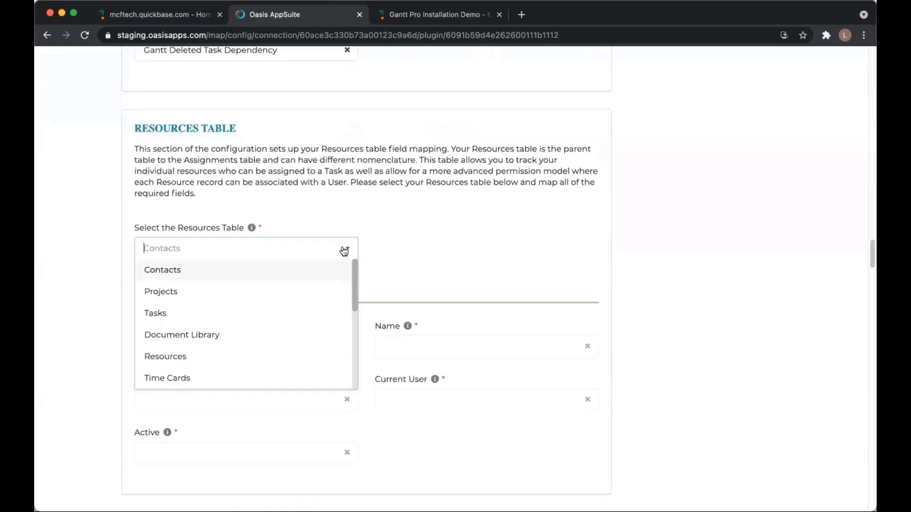
{"action": "type", "text": "rero"}
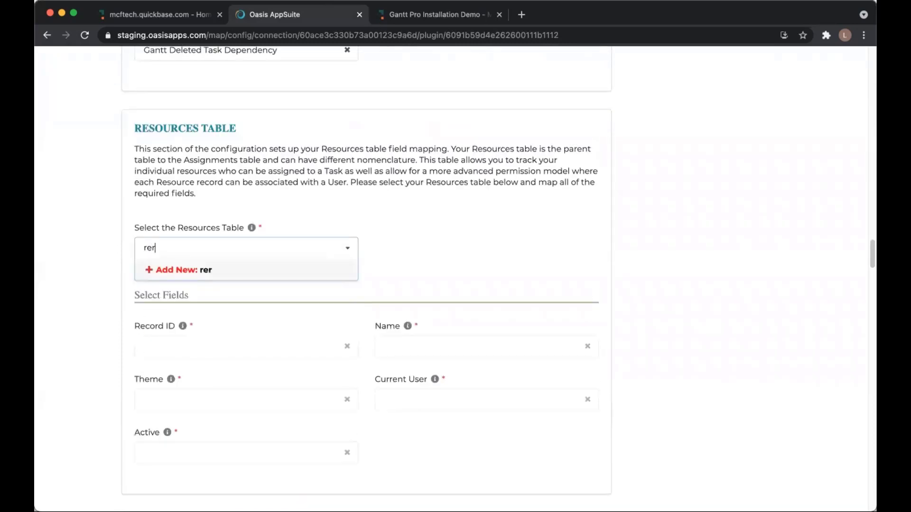
{"action": "key", "text": "BackSpace"}
{"action": "key", "text": "BackSpace"}
{"action": "key", "text": "BackSpace"}
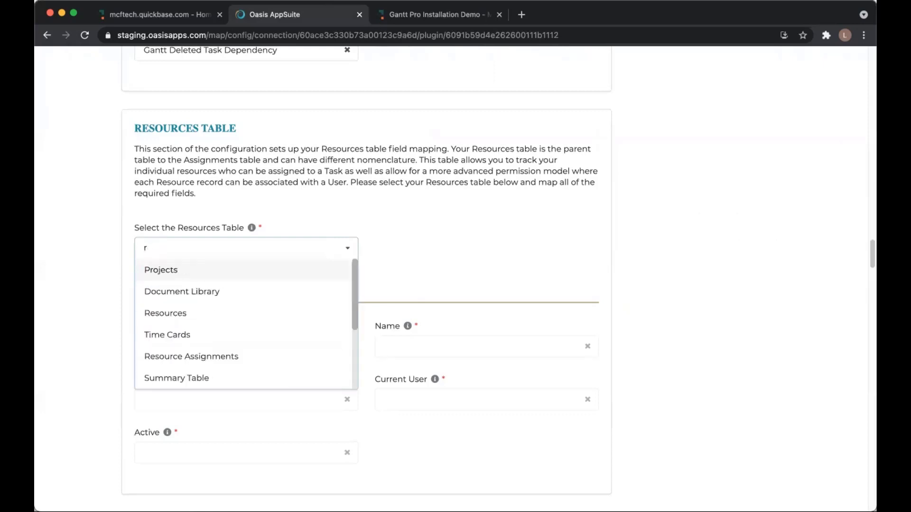
{"action": "type", "text": "esource"}
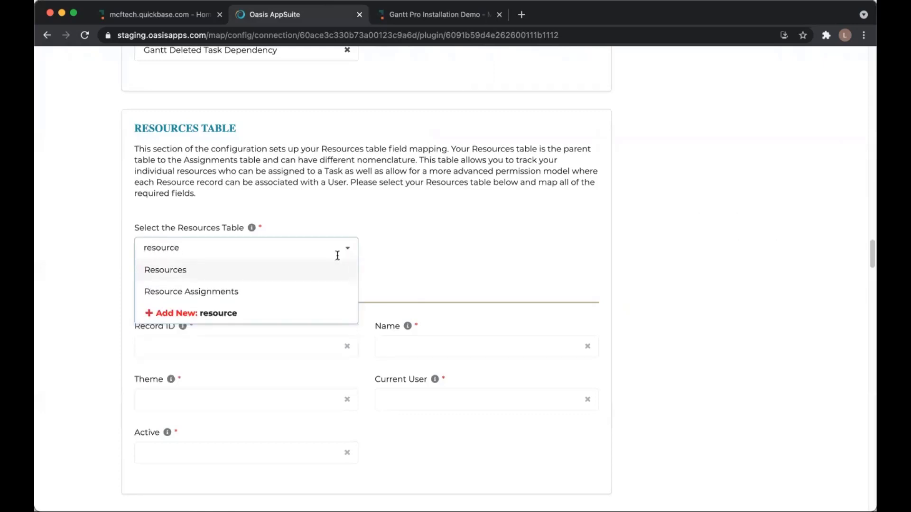
{"action": "left_click", "coordinate": [295, 268]}
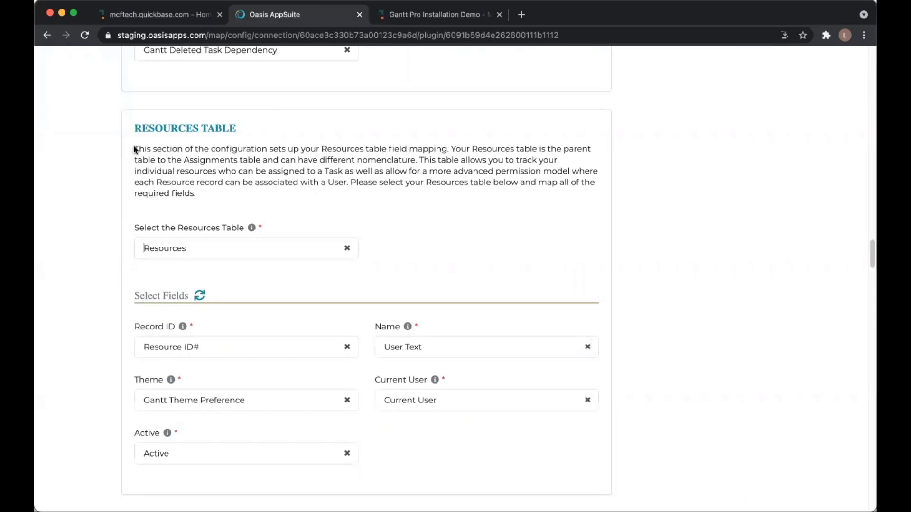
{"action": "left_click_drag", "start_coordinate": [134, 149], "coordinate": [228, 194]}
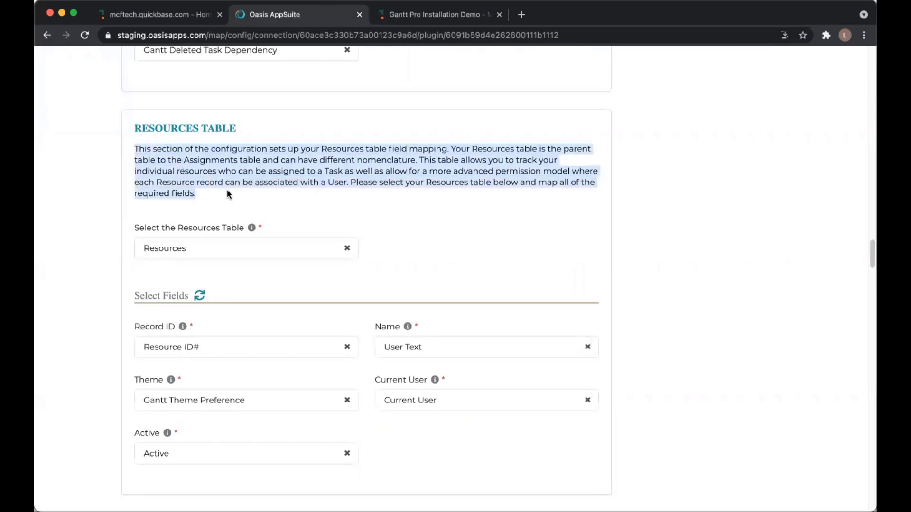
{"action": "left_click", "coordinate": [203, 198]}
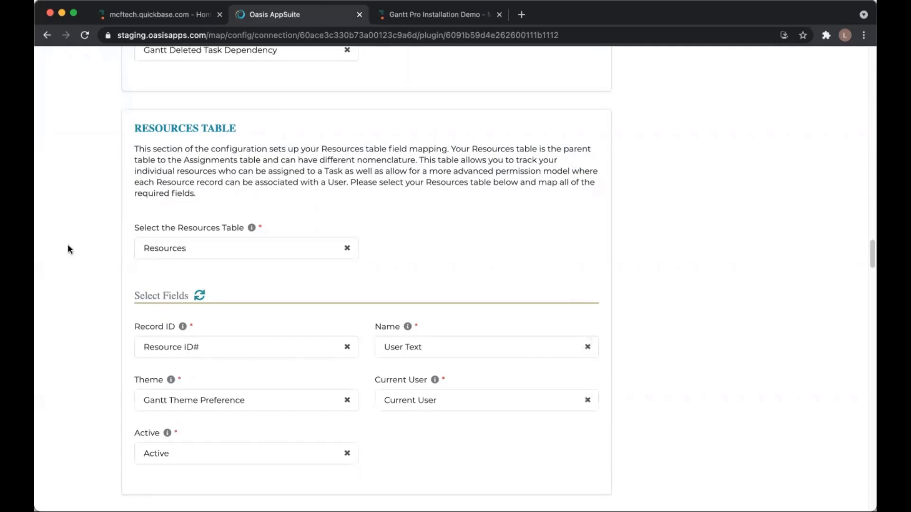
Select Resource Assignments as the Assignments table in the Resource Assignments section
{"action": "scroll", "coordinate": [68, 245], "scroll_direction": "down", "scroll_amount": 12}
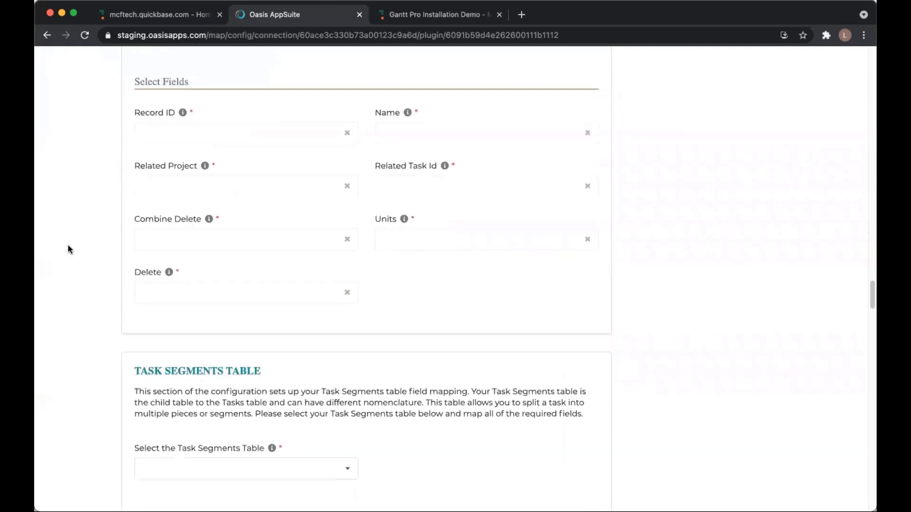
{"action": "scroll", "coordinate": [67, 245], "scroll_direction": "up", "scroll_amount": 4}
{"action": "left_click", "coordinate": [342, 222]}
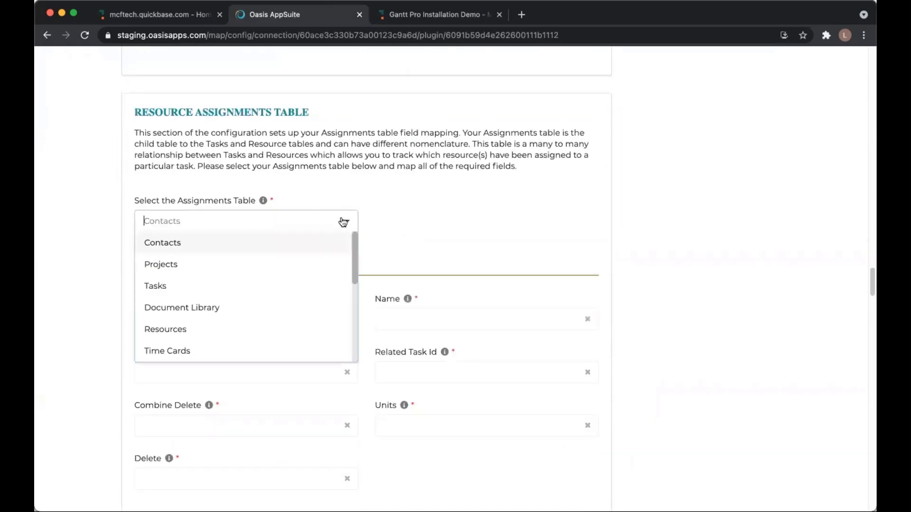
{"action": "type", "text": "assigne"}
{"action": "key", "text": "BackSpace"}
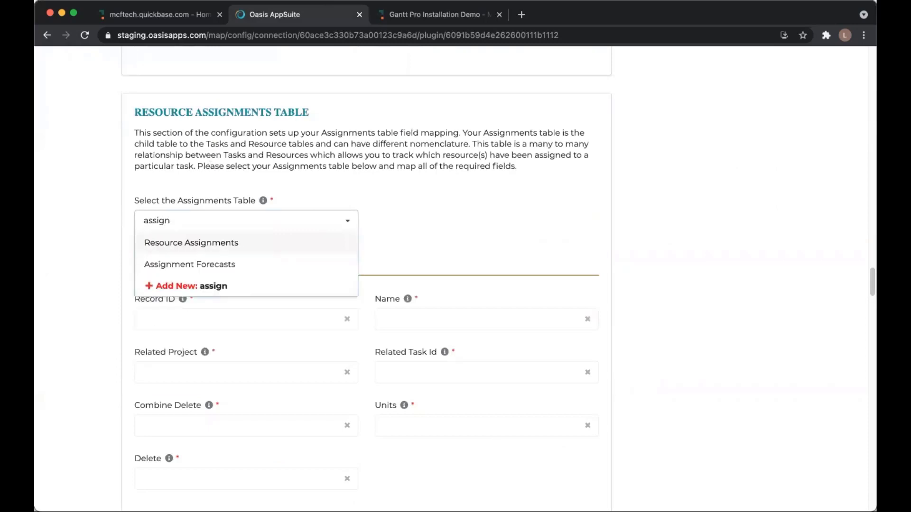
{"action": "left_click", "coordinate": [322, 243]}
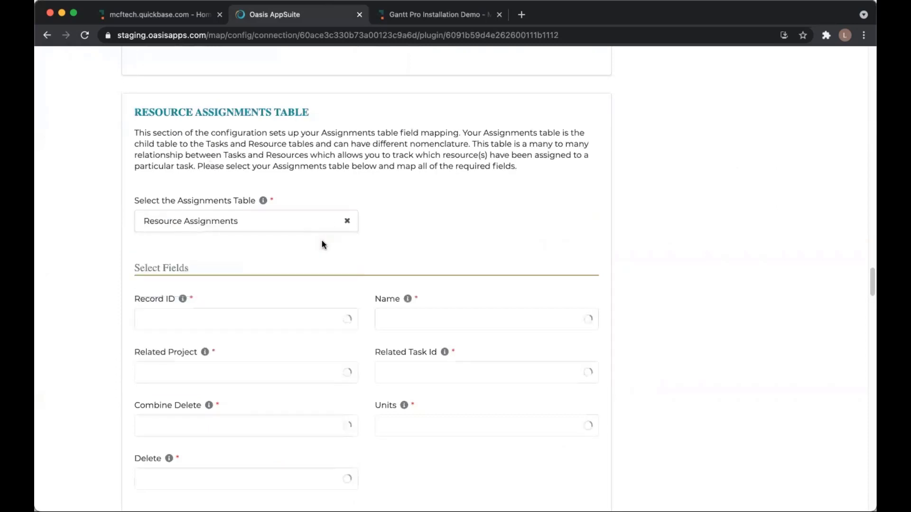
Select Task Segments as the Task Segments table in the plugin configuration
{"action": "scroll", "coordinate": [99, 269], "scroll_direction": "down", "scroll_amount": 8}
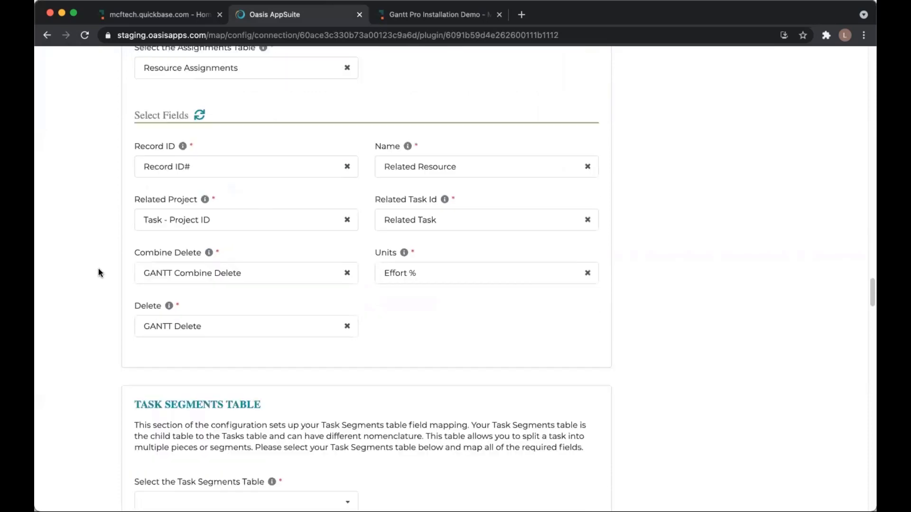
{"action": "scroll", "coordinate": [98, 269], "scroll_direction": "down", "scroll_amount": 2}
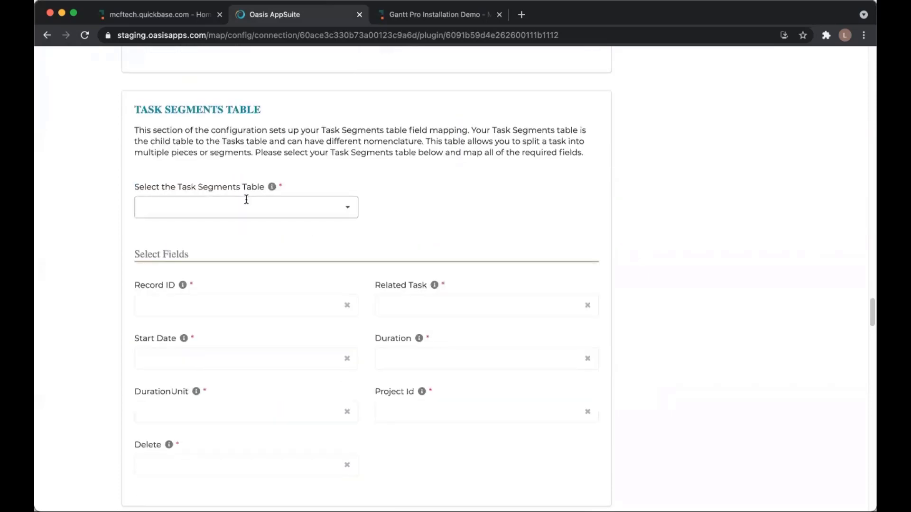
{"action": "left_click", "coordinate": [246, 199]}
{"action": "type", "text": "sk Segment"}
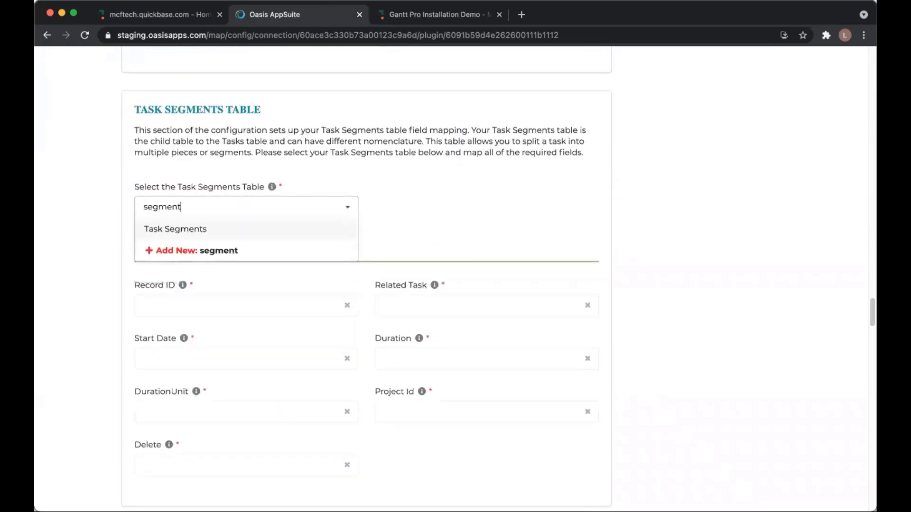
{"action": "left_click", "coordinate": [216, 228]}
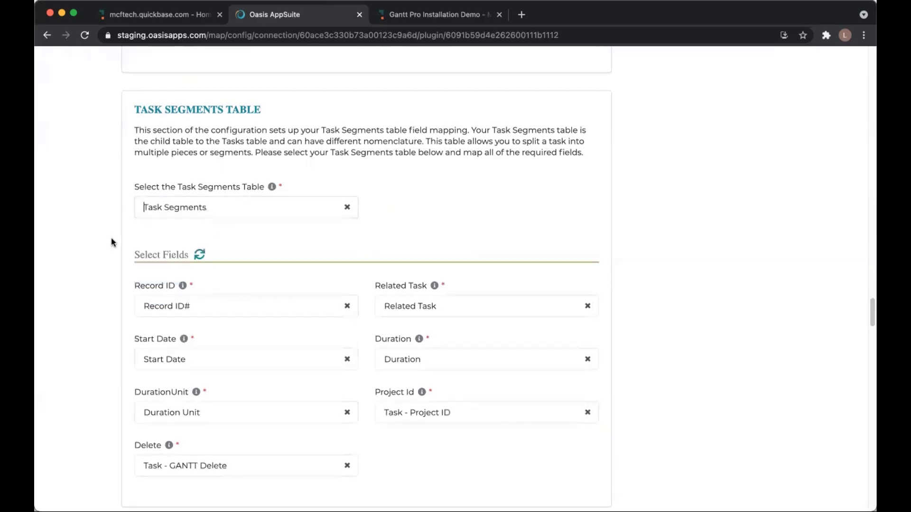
Select Calendars as the Calendars table in the plugin configuration
{"action": "scroll", "coordinate": [112, 243], "scroll_direction": "down", "scroll_amount": 2}
{"action": "scroll", "coordinate": [112, 240], "scroll_direction": "down", "scroll_amount": 5}
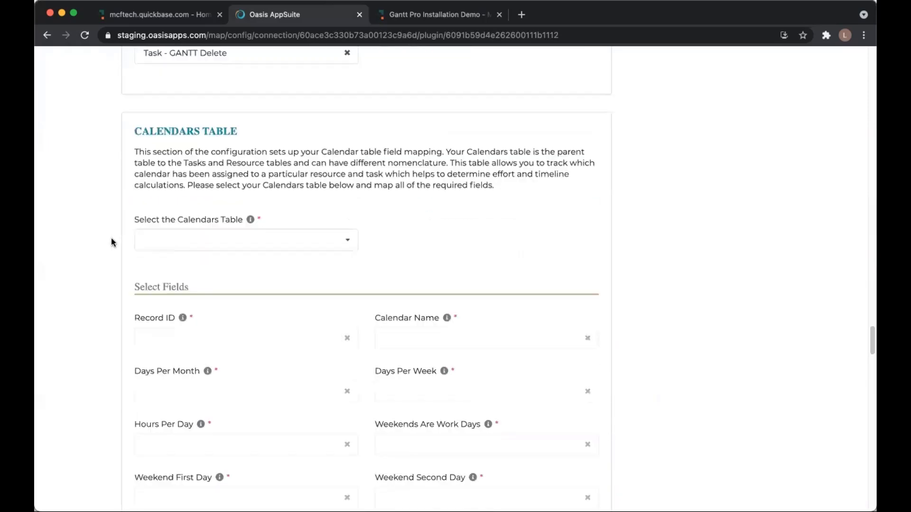
{"action": "left_click", "coordinate": [175, 232]}
{"action": "type", "text": "calendar"}
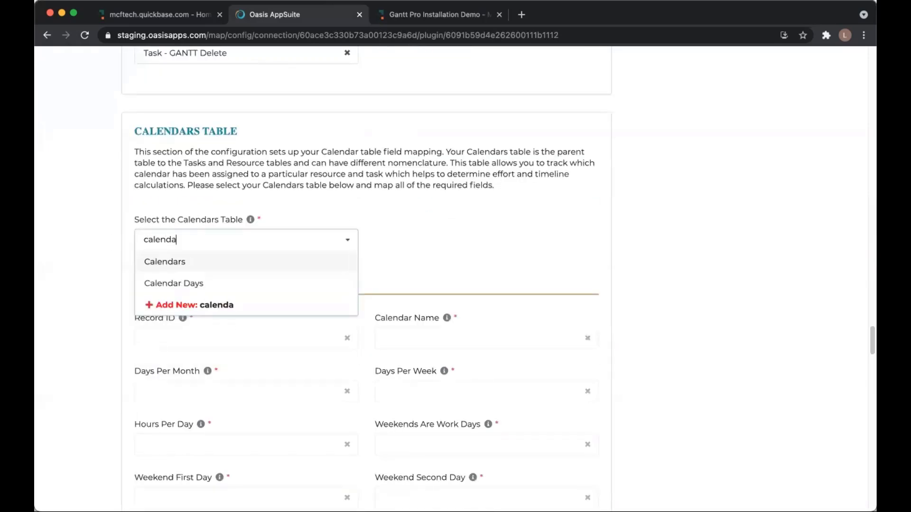
{"action": "left_click", "coordinate": [176, 260]}
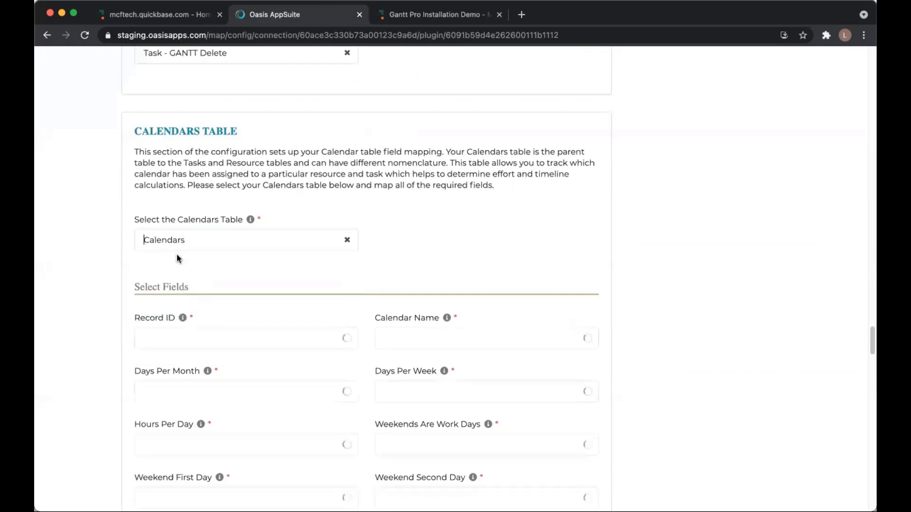
Select Calendar Days as the Calendar Days table in the plugin configuration
{"action": "scroll", "coordinate": [116, 277], "scroll_direction": "down", "scroll_amount": 2}
{"action": "scroll", "coordinate": [114, 277], "scroll_direction": "down", "scroll_amount": 9}
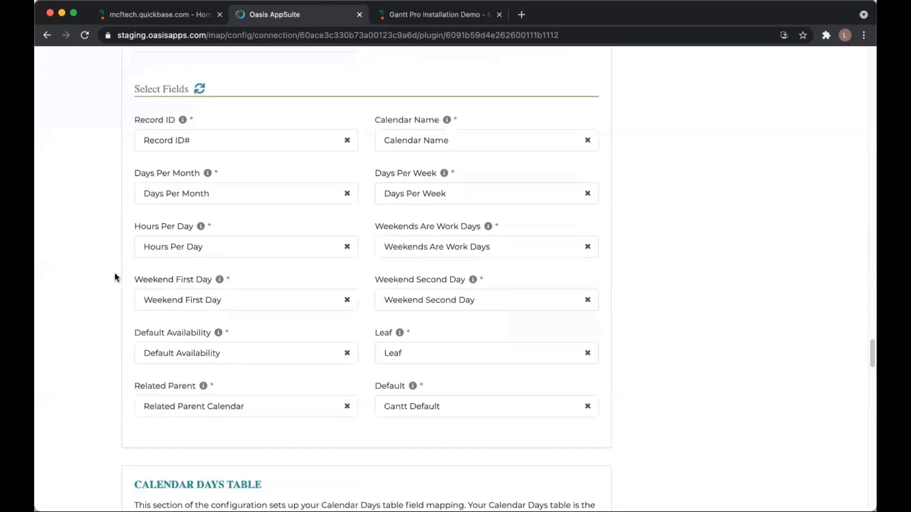
{"action": "scroll", "coordinate": [115, 272], "scroll_direction": "down", "scroll_amount": 2}
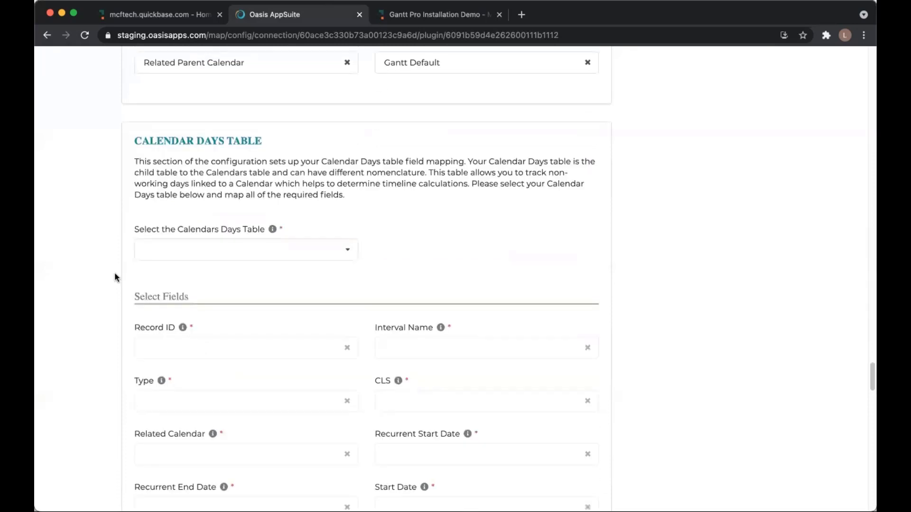
{"action": "left_click", "coordinate": [212, 226]}
{"action": "type", "text": "caelnda"}
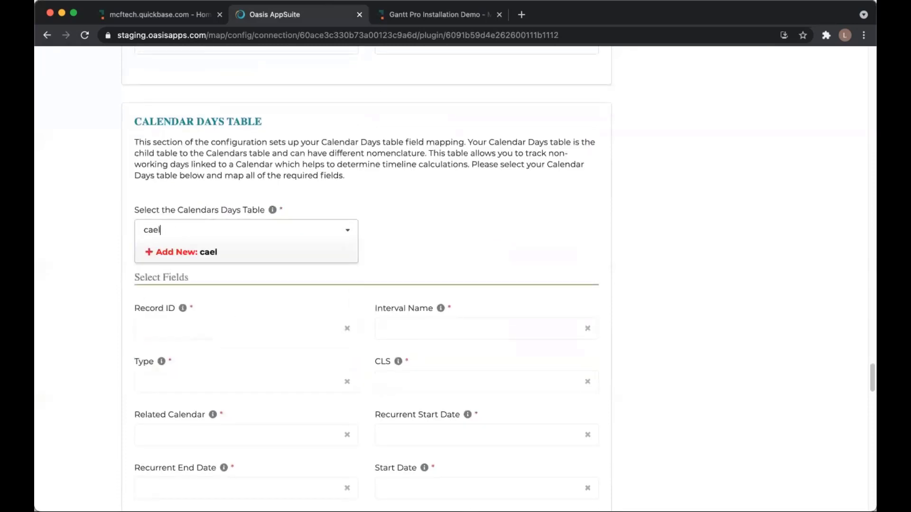
{"action": "key", "text": "BackSpace"}
{"action": "key", "text": "BackSpace"}
{"action": "key", "text": "BackSpace"}
{"action": "key", "text": "BackSpace"}
{"action": "key", "text": "BackSpace"}
{"action": "type", "text": "len"}
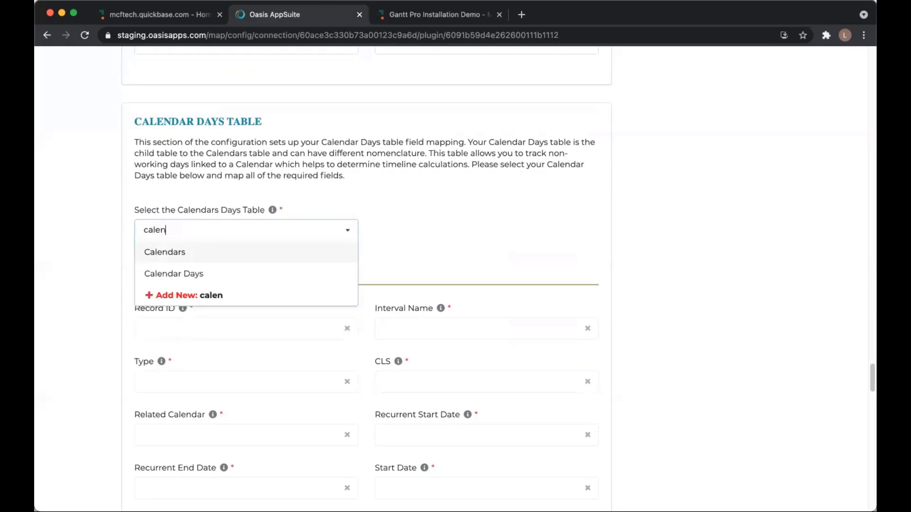
{"action": "left_click", "coordinate": [187, 272]}
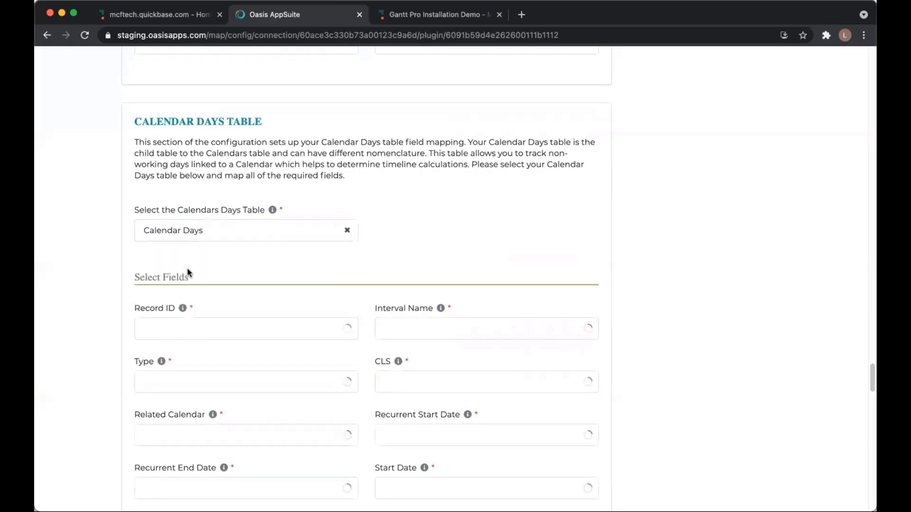
Review the Calendar Days field mapping and select Time Ranges as the Time Ranges table
{"action": "scroll", "coordinate": [103, 295], "scroll_direction": "down", "scroll_amount": 5}
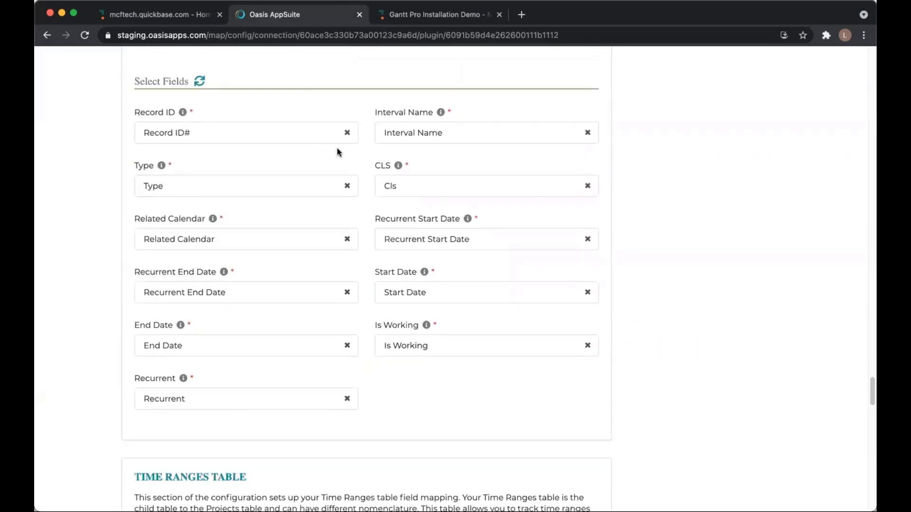
{"action": "scroll", "coordinate": [292, 255], "scroll_direction": "down", "scroll_amount": 7}
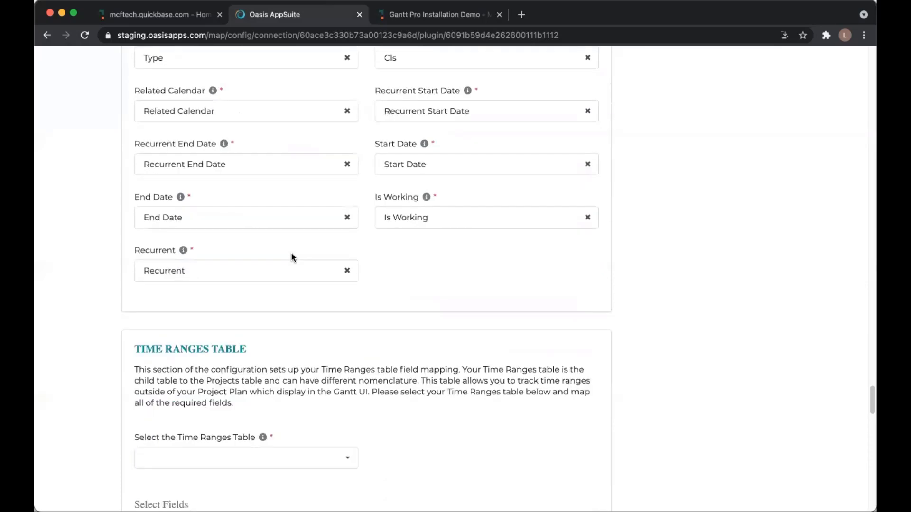
{"action": "scroll", "coordinate": [291, 256], "scroll_direction": "down", "scroll_amount": 2}
{"action": "left_click", "coordinate": [230, 243]}
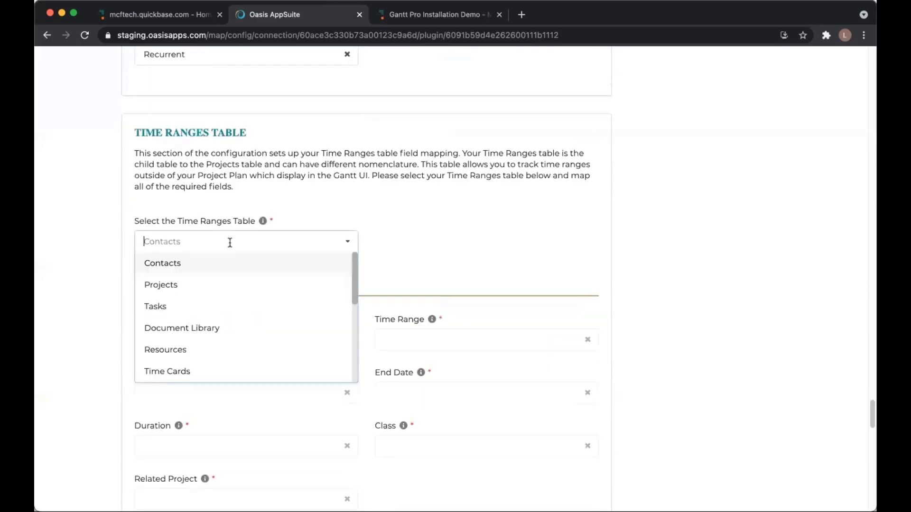
{"action": "type", "text": "time"}
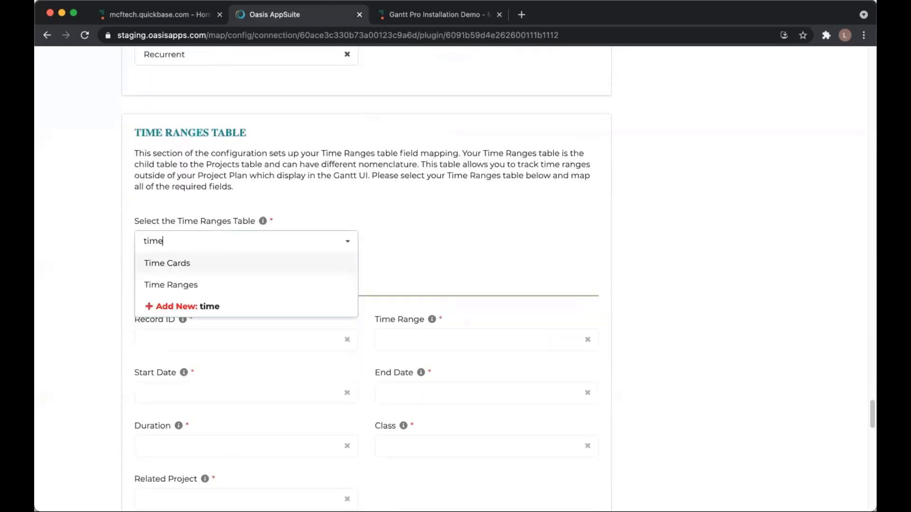
{"action": "left_click", "coordinate": [196, 283]}
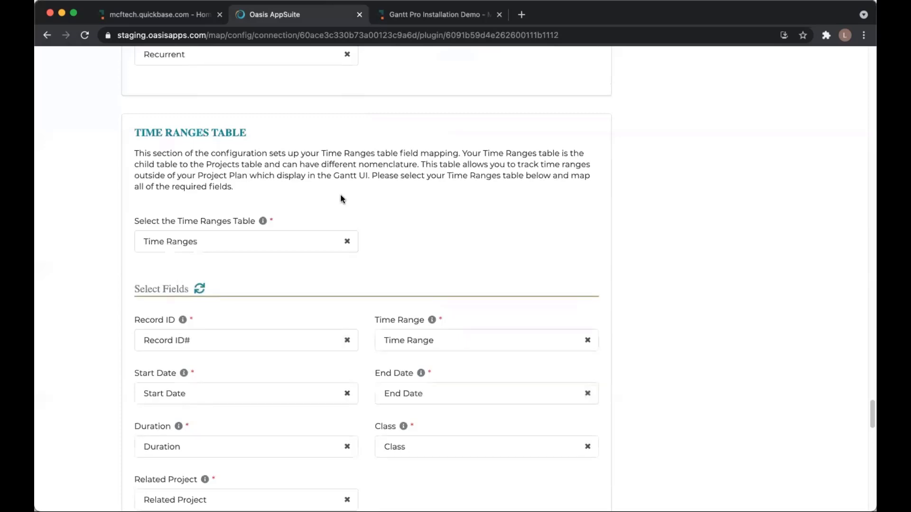
Check the Time Ranges field mapping and select Baseline Dates as the Baseline Dates table
{"action": "scroll", "coordinate": [379, 280], "scroll_direction": "down", "scroll_amount": 2}
{"action": "scroll", "coordinate": [105, 328], "scroll_direction": "down", "scroll_amount": 3}
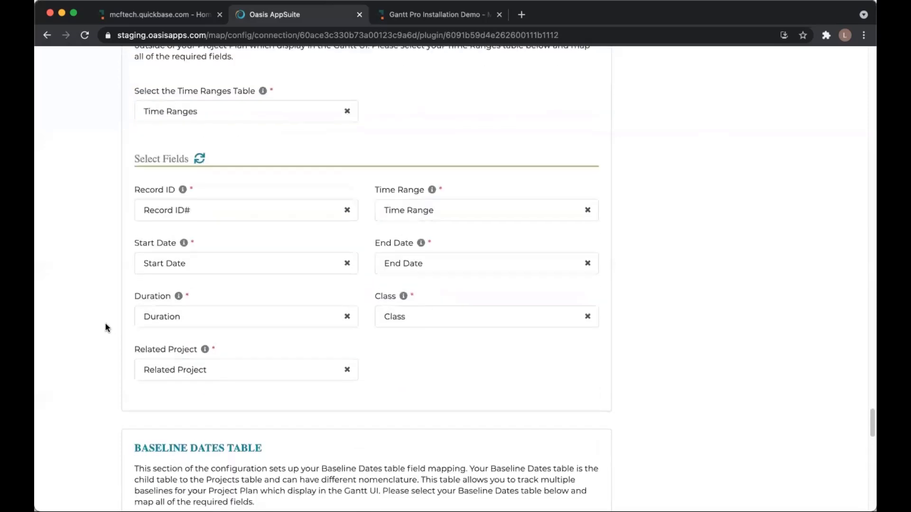
{"action": "scroll", "coordinate": [105, 327], "scroll_direction": "down", "scroll_amount": 5}
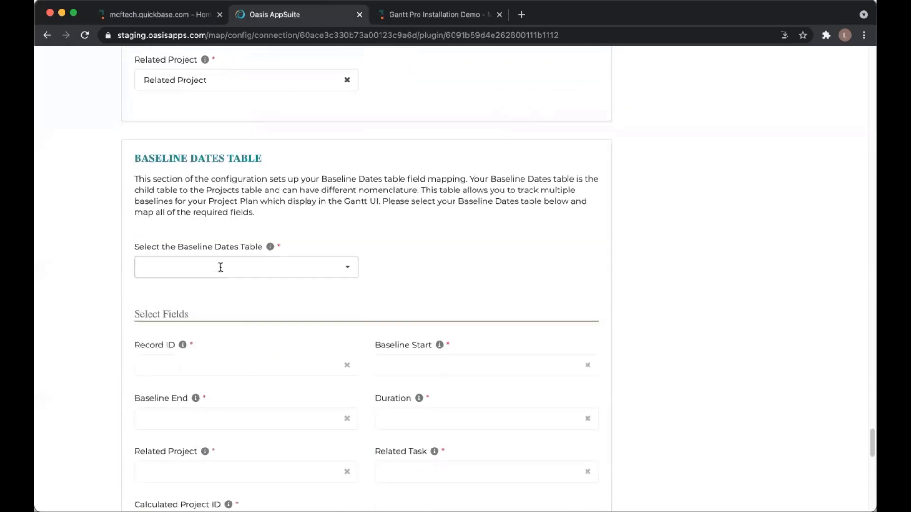
{"action": "left_click", "coordinate": [221, 267]}
{"action": "type", "text": "ba"}
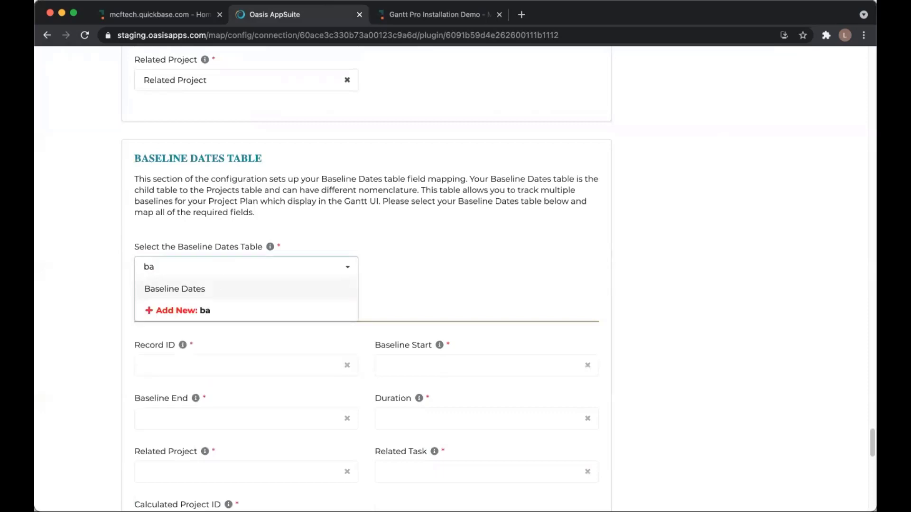
{"action": "left_click", "coordinate": [233, 290]}
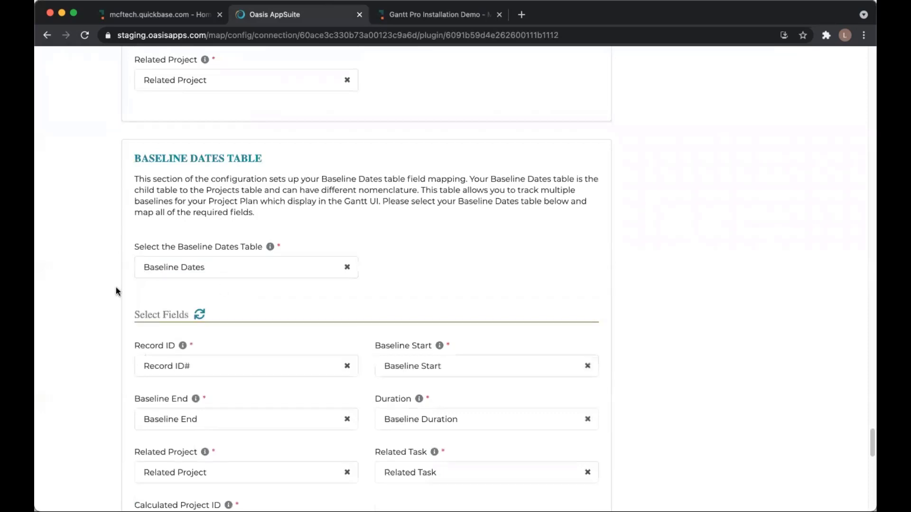
Enter "Gantt Pro Installation Demo" as the title in the personalized Gantt settings
{"action": "scroll", "coordinate": [116, 288], "scroll_direction": "down", "scroll_amount": 8}
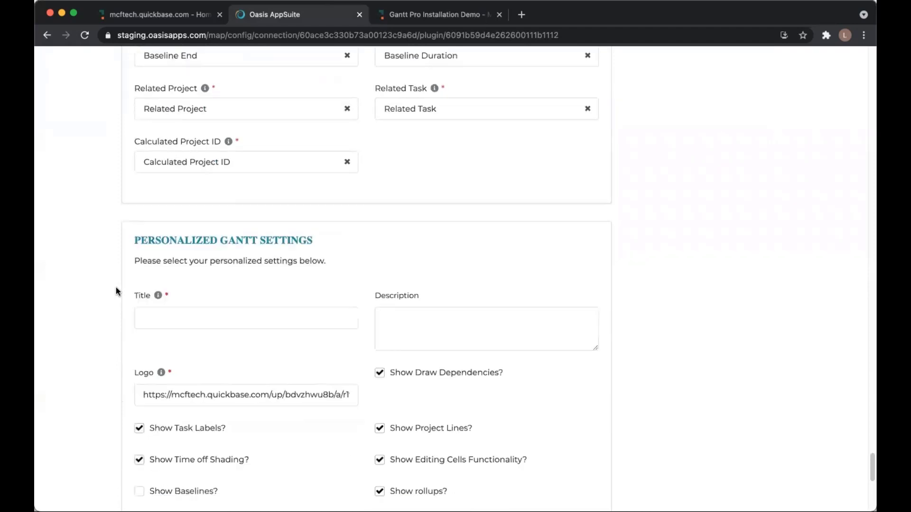
{"action": "scroll", "coordinate": [116, 288], "scroll_direction": "down", "scroll_amount": 3}
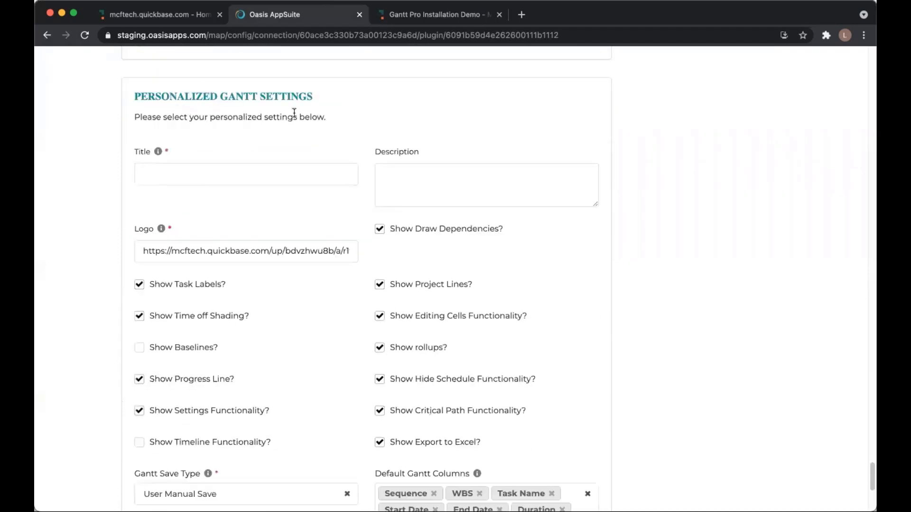
{"action": "left_click", "coordinate": [175, 177]}
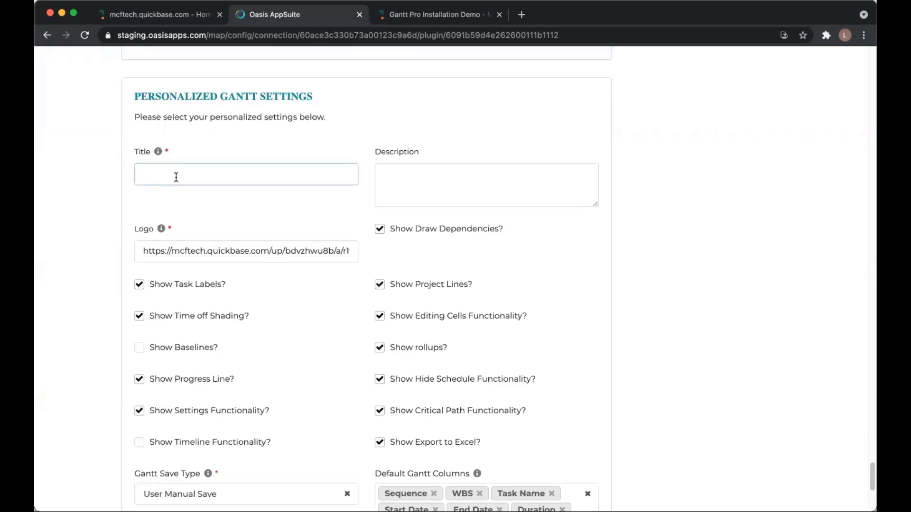
{"action": "type", "text": "Gantt Pro Installation Demo"}
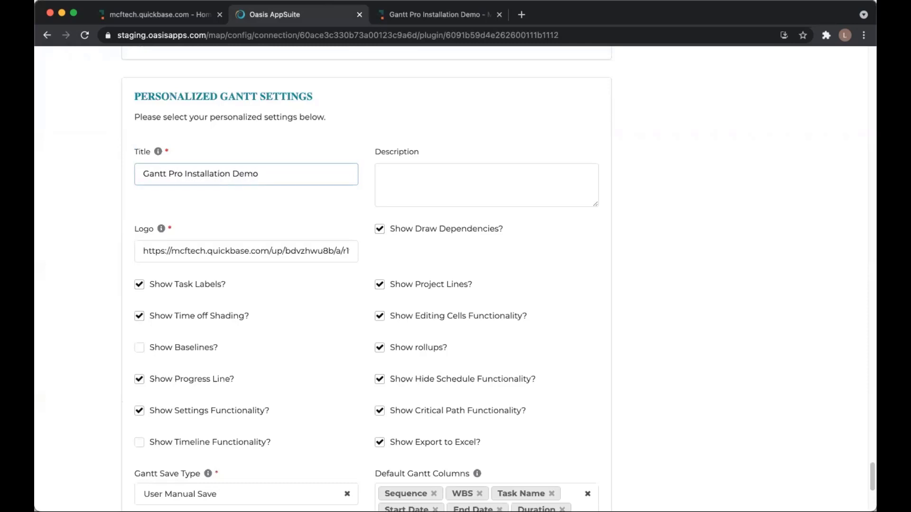
Review the description, logo URL, display options, save type and default columns in the personalized Gantt settings
{"action": "left_click", "coordinate": [446, 181]}
{"action": "scroll", "coordinate": [234, 240], "scroll_direction": "down", "scroll_amount": 5}
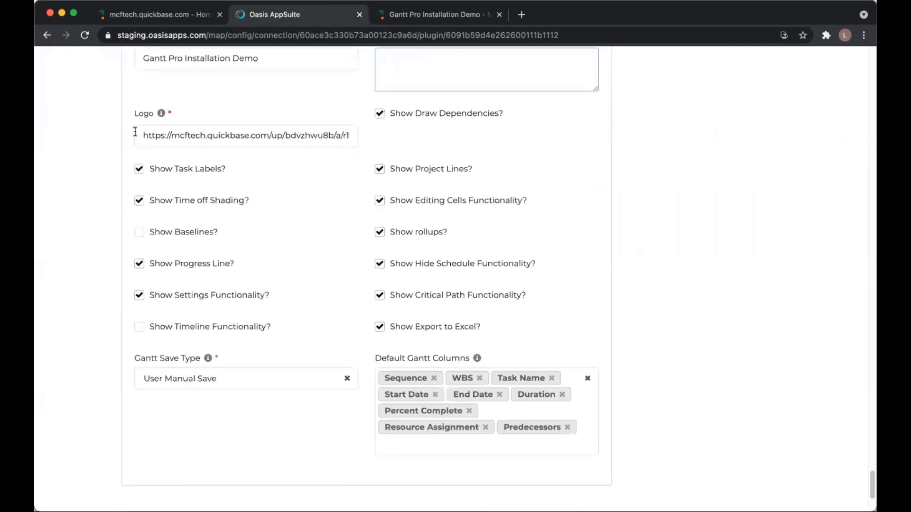
{"action": "left_click_drag", "start_coordinate": [142, 136], "coordinate": [340, 147]}
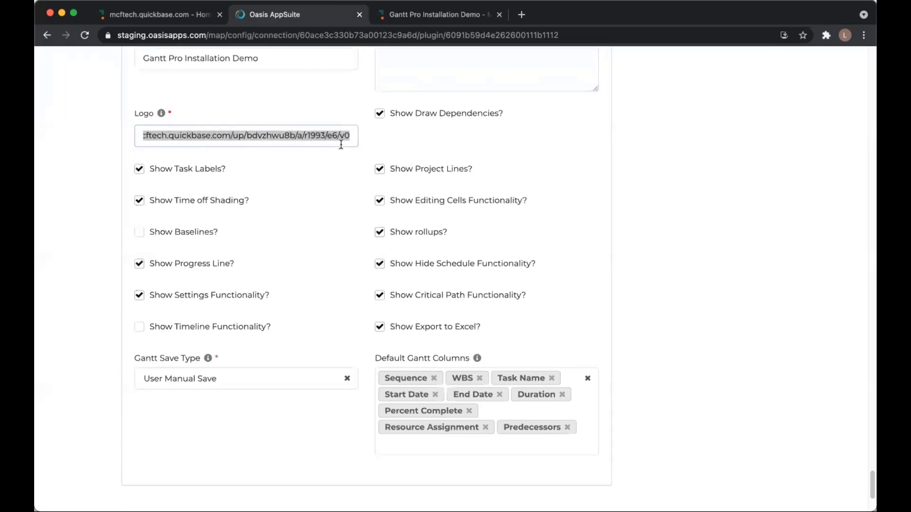
{"action": "left_click", "coordinate": [343, 137]}
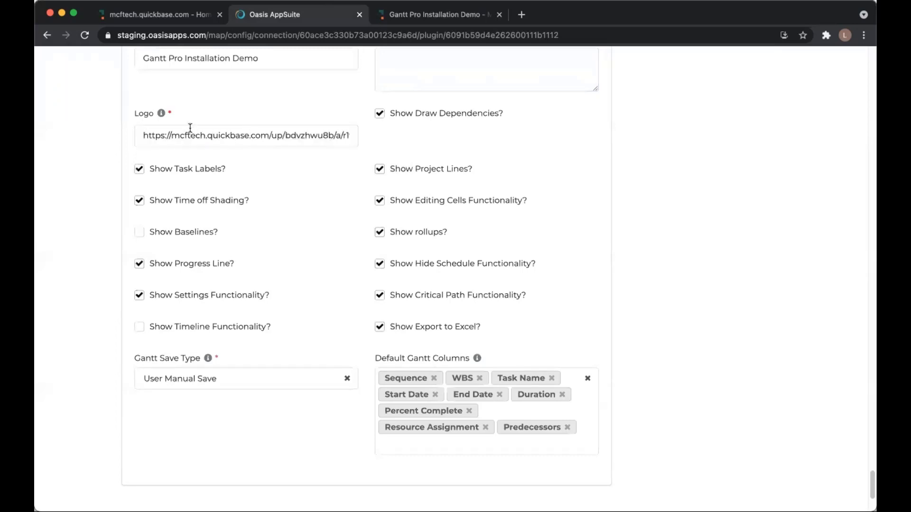
{"action": "scroll", "coordinate": [183, 137], "scroll_direction": "up", "scroll_amount": 3}
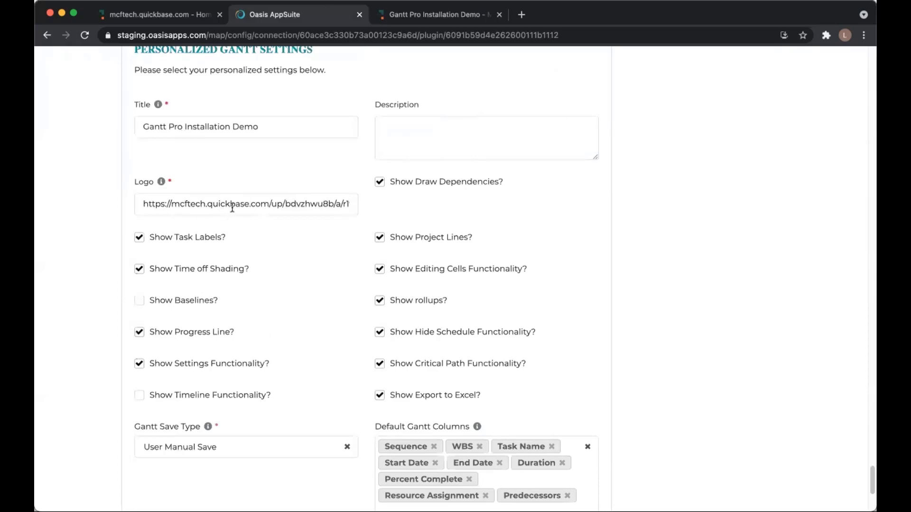
{"action": "scroll", "coordinate": [108, 294], "scroll_direction": "down", "scroll_amount": 1}
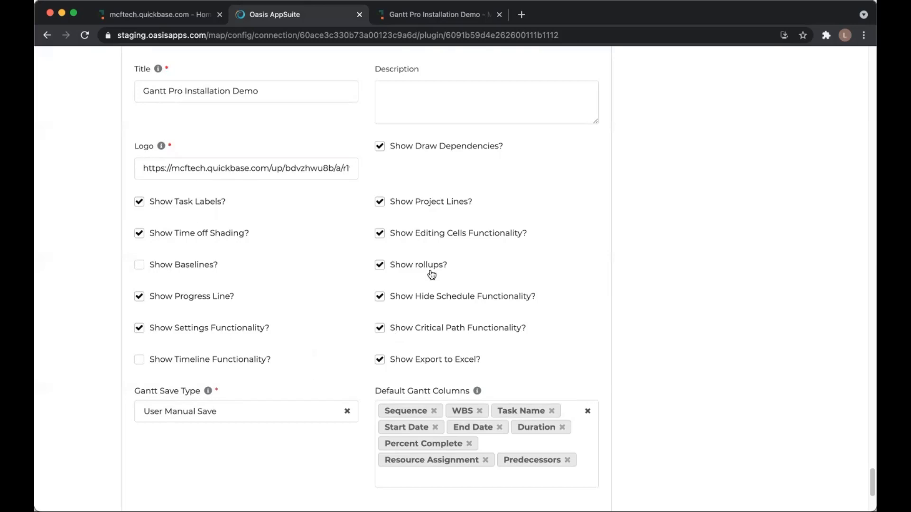
{"action": "scroll", "coordinate": [268, 299], "scroll_direction": "down", "scroll_amount": 3}
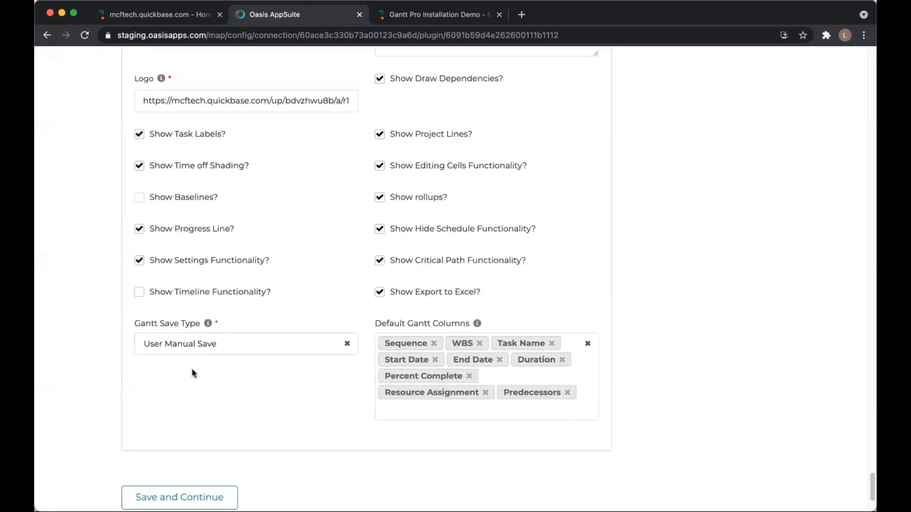
{"action": "scroll", "coordinate": [193, 373], "scroll_direction": "down", "scroll_amount": 2}
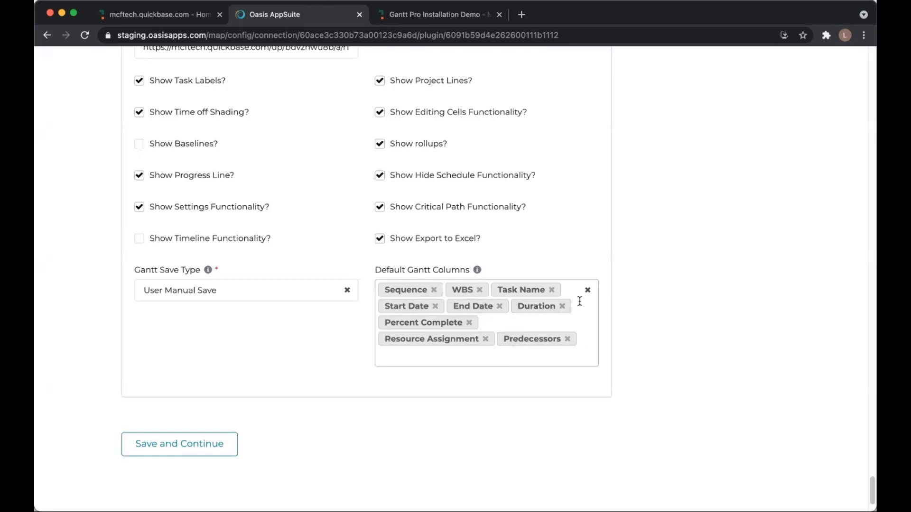
Add Calendar to the default Gantt columns and save the plugin configuration to continue to the completion stage
{"action": "left_click", "coordinate": [536, 357]}
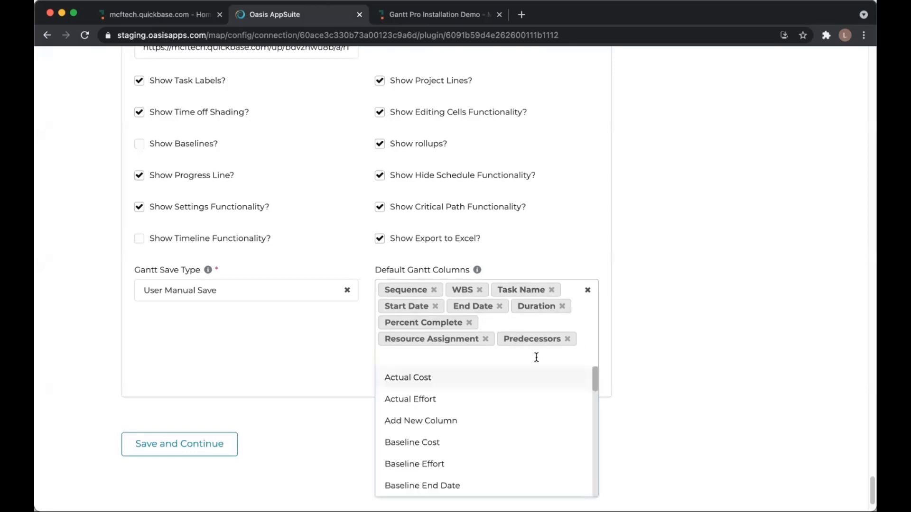
{"action": "scroll", "coordinate": [497, 446], "scroll_direction": "down", "scroll_amount": 4}
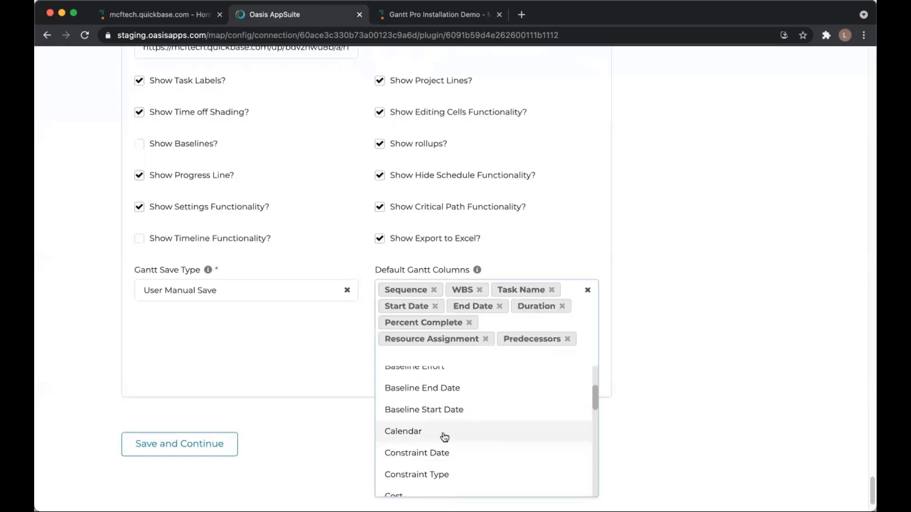
{"action": "scroll", "coordinate": [445, 437], "scroll_direction": "down", "scroll_amount": 2}
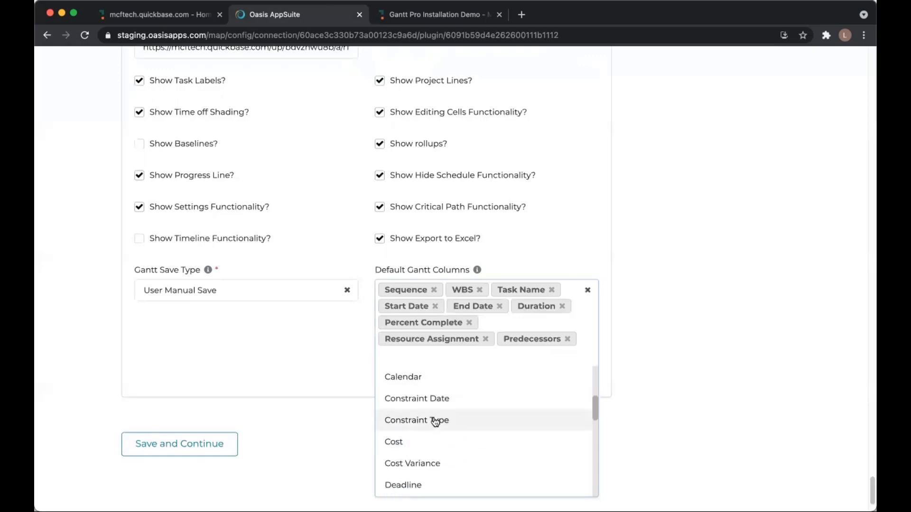
{"action": "left_click", "coordinate": [421, 379]}
{"action": "left_click", "coordinate": [653, 365]}
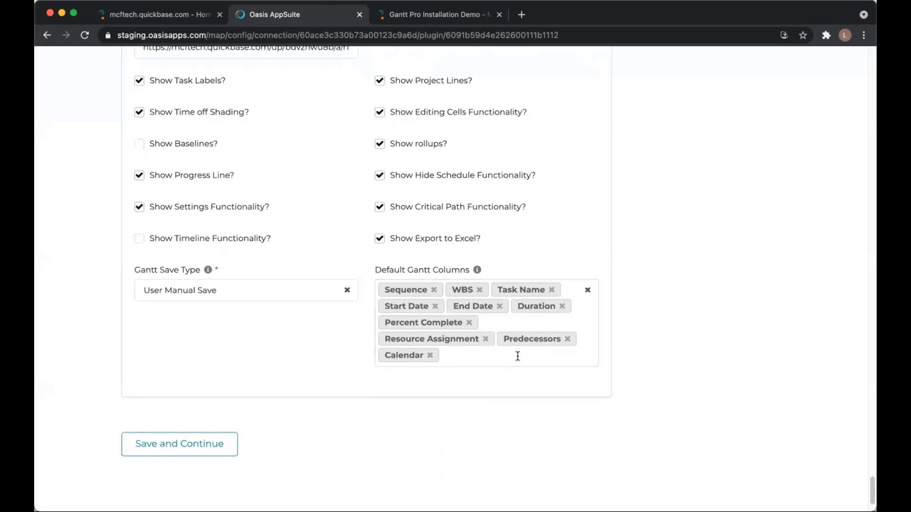
{"action": "left_click", "coordinate": [192, 443]}
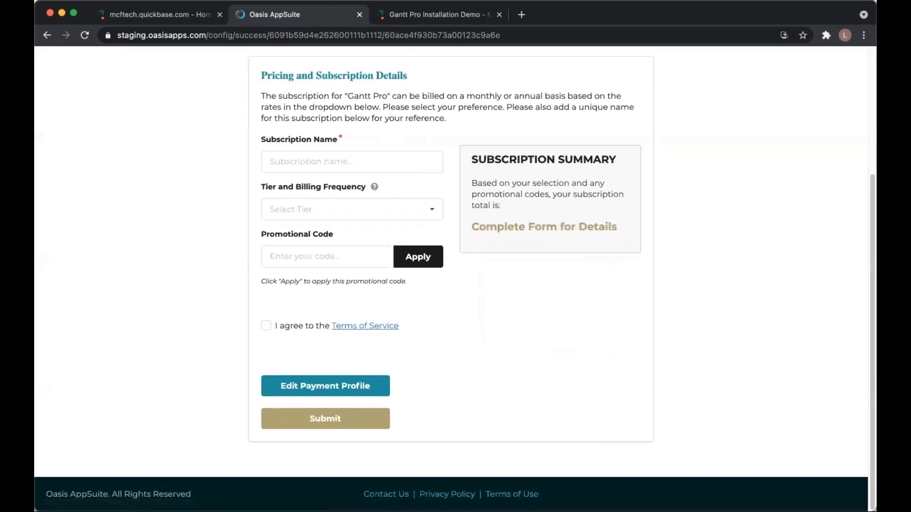
Name the subscription "Gantt Pro Installation Demo" in the pricing and subscription details
{"action": "scroll", "coordinate": [388, 201], "scroll_direction": "up", "scroll_amount": 4}
{"action": "scroll", "coordinate": [335, 312], "scroll_direction": "down", "scroll_amount": 2}
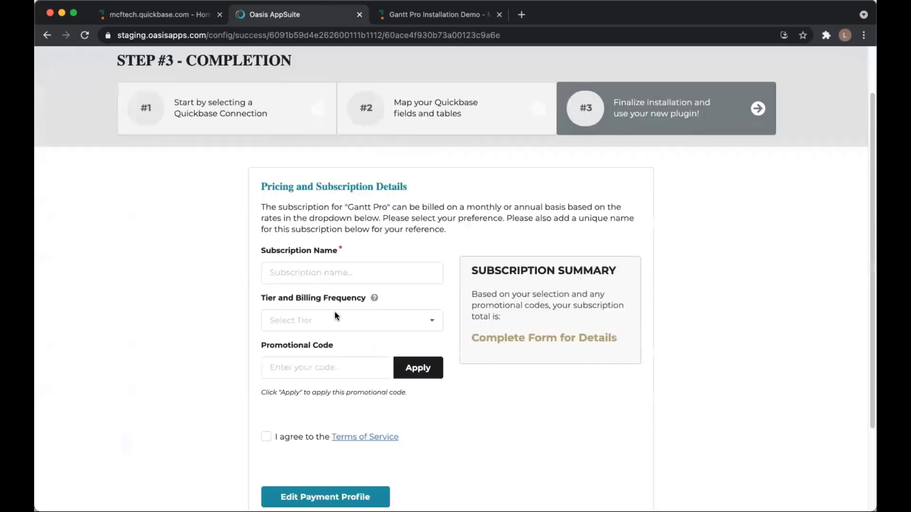
{"action": "left_click", "coordinate": [313, 270]}
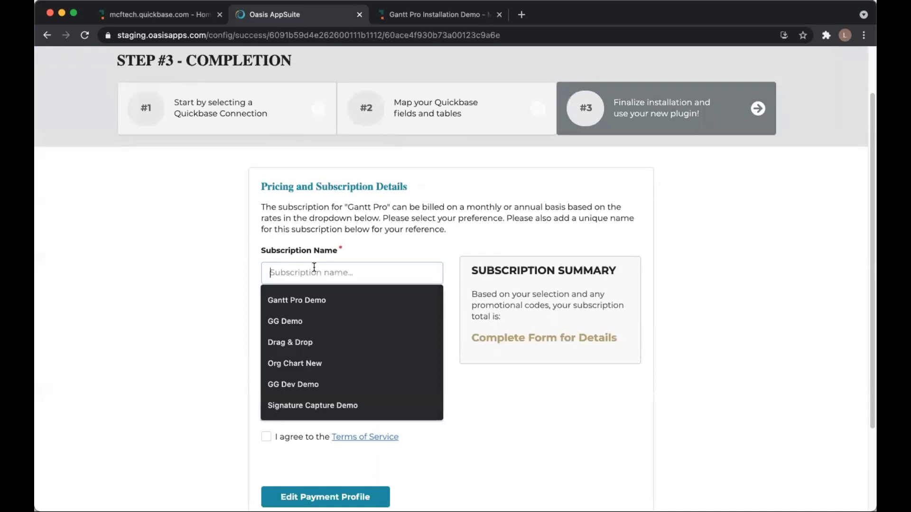
{"action": "type", "text": "Gantt"}
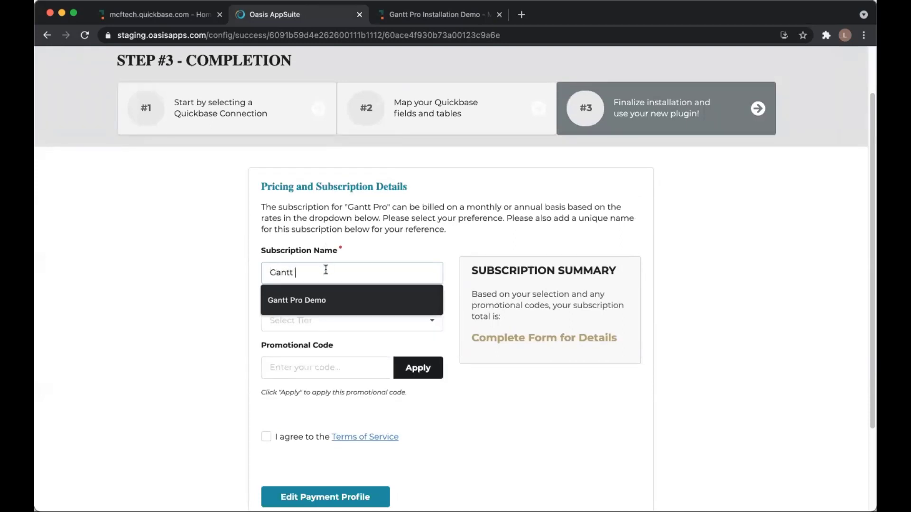
{"action": "type", "text": " Pro Insta"}
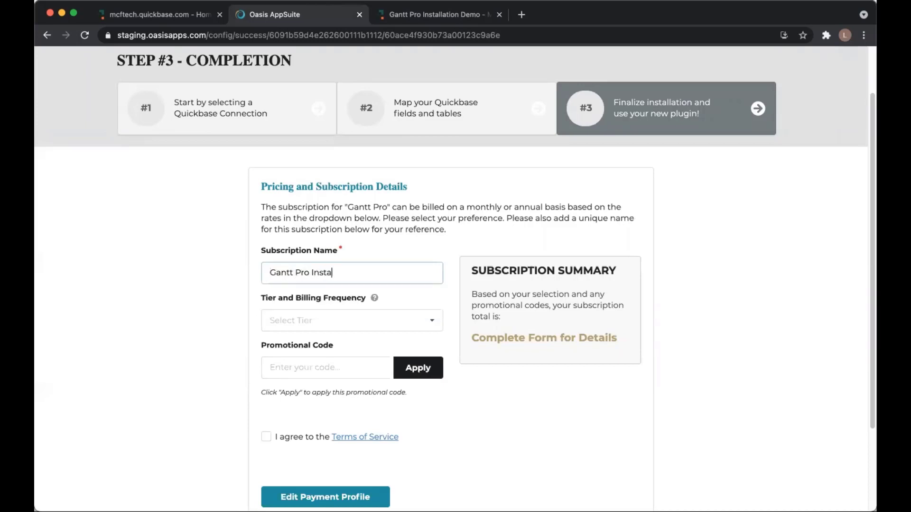
{"action": "type", "text": "llation Demo"}
Choose Tier 1 Billed Yearly - $1,080.00/yr as the subscription's tier and billing frequency
{"action": "scroll", "coordinate": [326, 271], "scroll_direction": "down", "scroll_amount": 2}
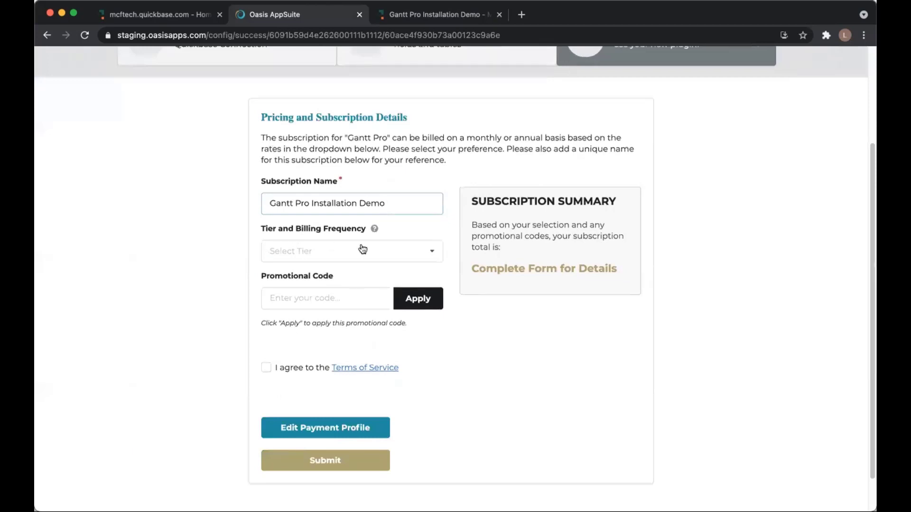
{"action": "left_click", "coordinate": [432, 251]}
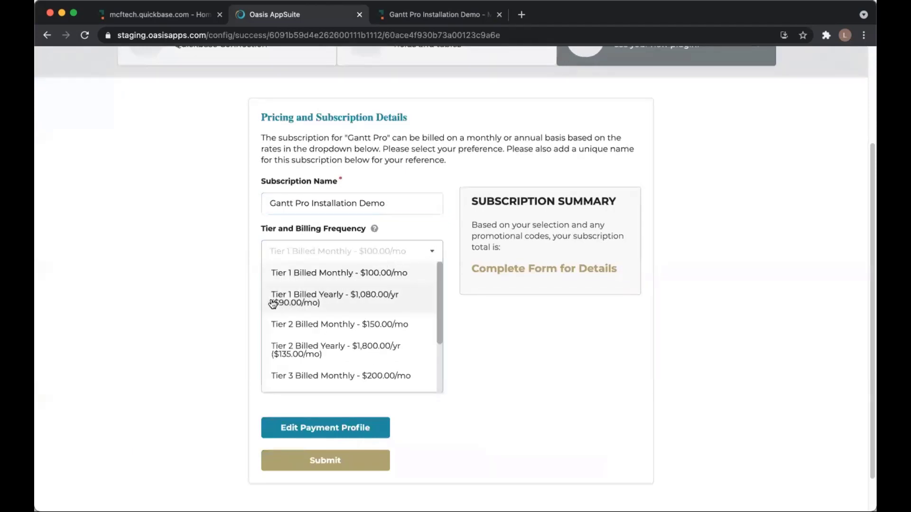
{"action": "left_click", "coordinate": [385, 302]}
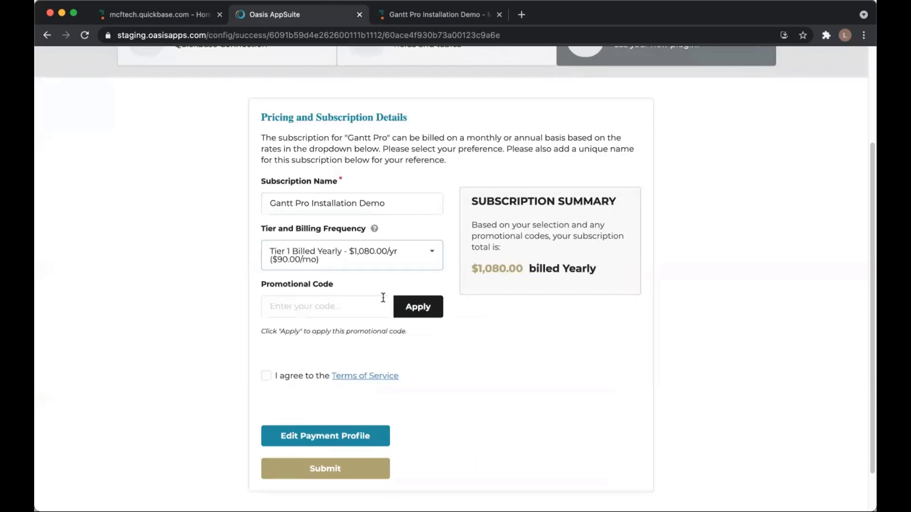
{"action": "scroll", "coordinate": [284, 313], "scroll_direction": "down", "scroll_amount": 2}
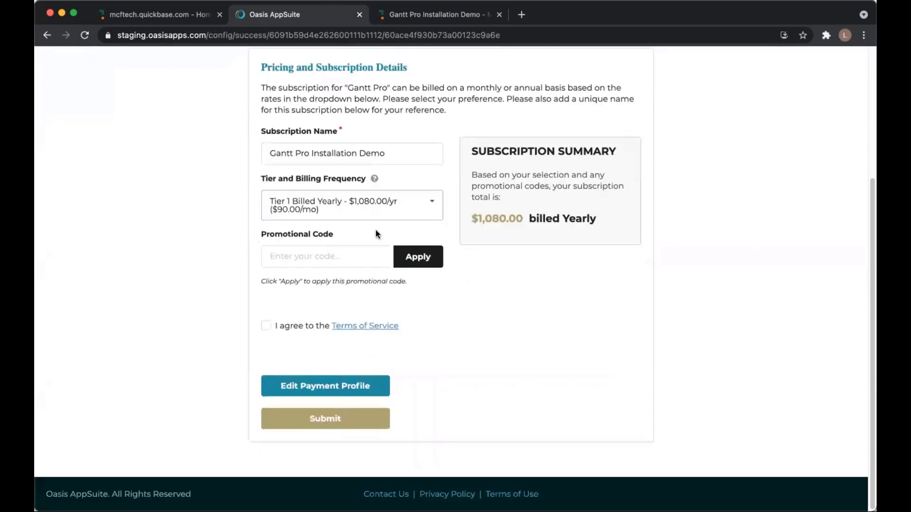
Leave the promotional code empty, agree to the Terms of Service and submit the subscription
{"action": "left_click", "coordinate": [332, 261]}
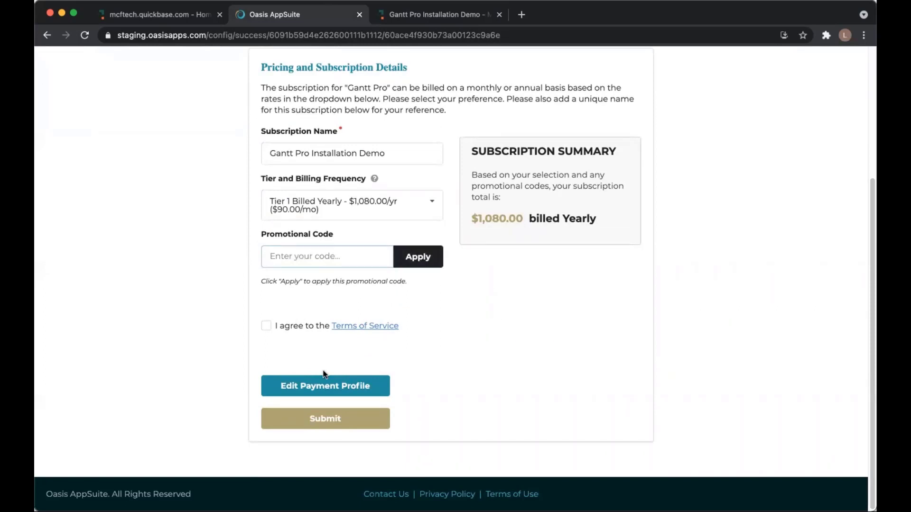
{"action": "left_click", "coordinate": [271, 327]}
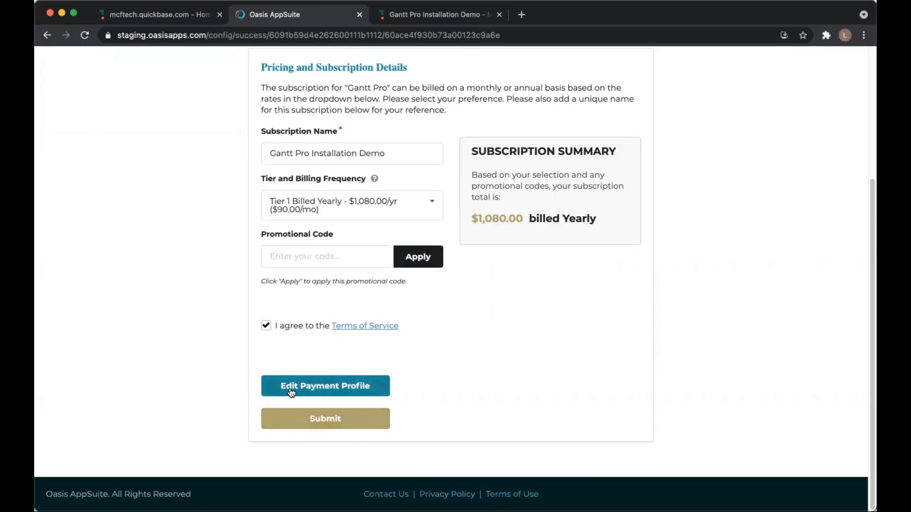
{"action": "left_click", "coordinate": [326, 417]}
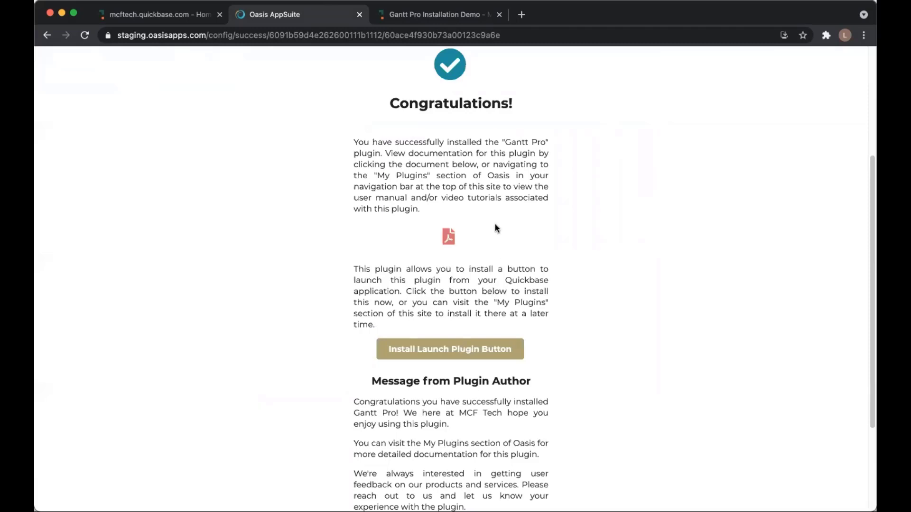
Download the Gantt Pro plugin documentation and bring up the options for the downloaded file
{"action": "left_click", "coordinate": [449, 238]}
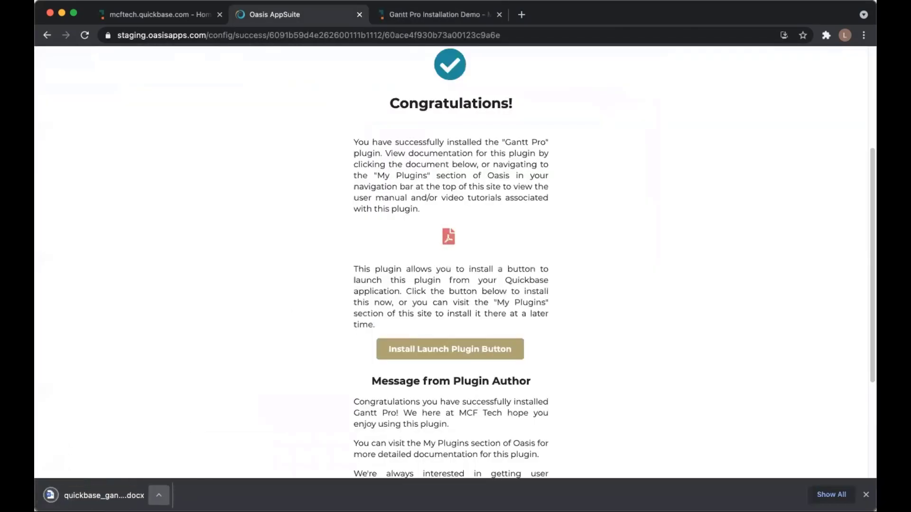
{"action": "left_click", "coordinate": [158, 495]}
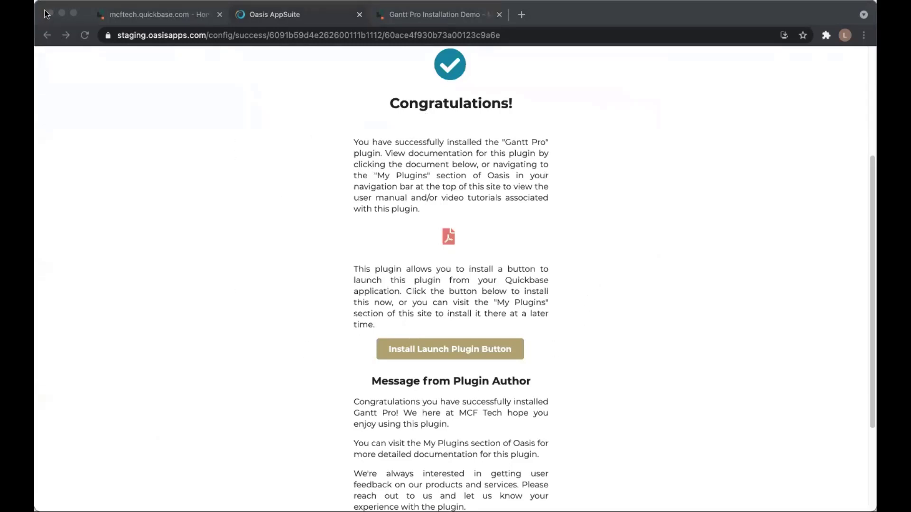
Have Oasis install the Gantt Pro launch button in the Quickbase application and open the new button field's settings
{"action": "scroll", "coordinate": [451, 274], "scroll_direction": "down", "scroll_amount": 3}
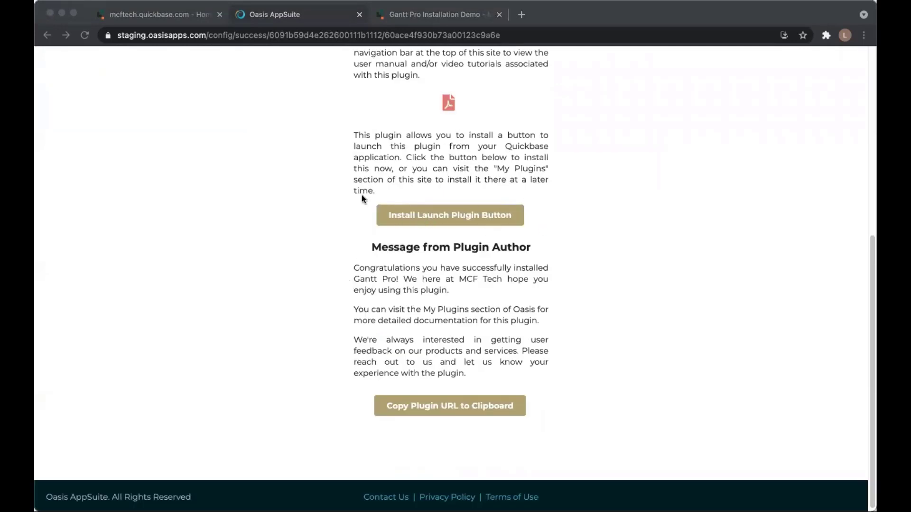
{"action": "left_click", "coordinate": [445, 217]}
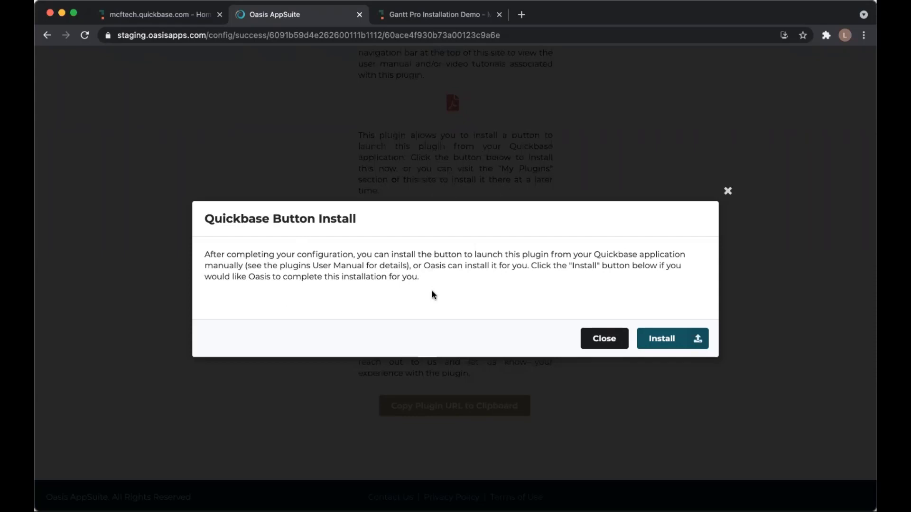
{"action": "left_click", "coordinate": [649, 338]}
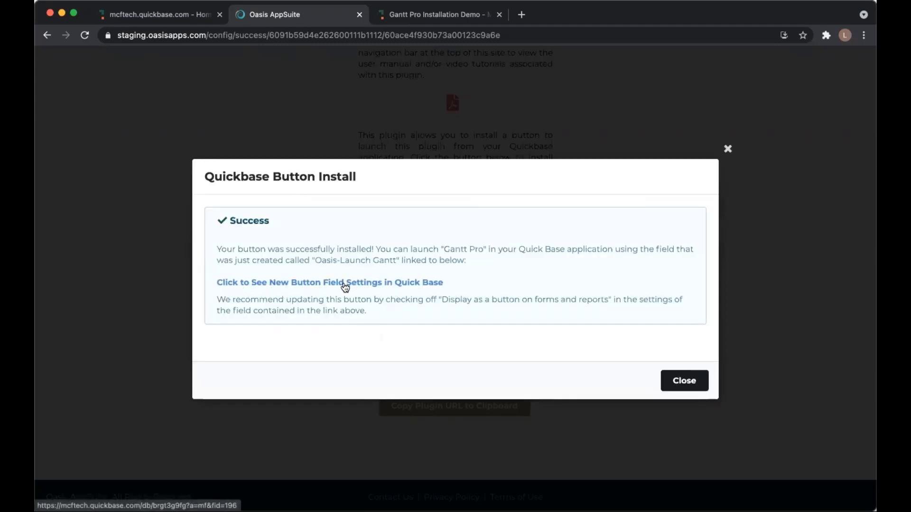
{"action": "left_click", "coordinate": [343, 283]}
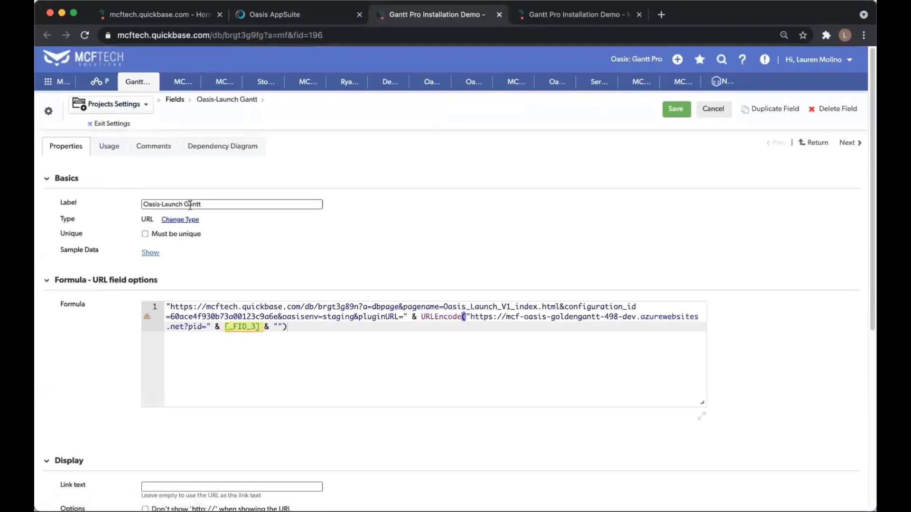
Display the Oasis-Launch Gantt field as a button on forms and reports and give it a blue button color
{"action": "scroll", "coordinate": [368, 266], "scroll_direction": "down", "scroll_amount": 2}
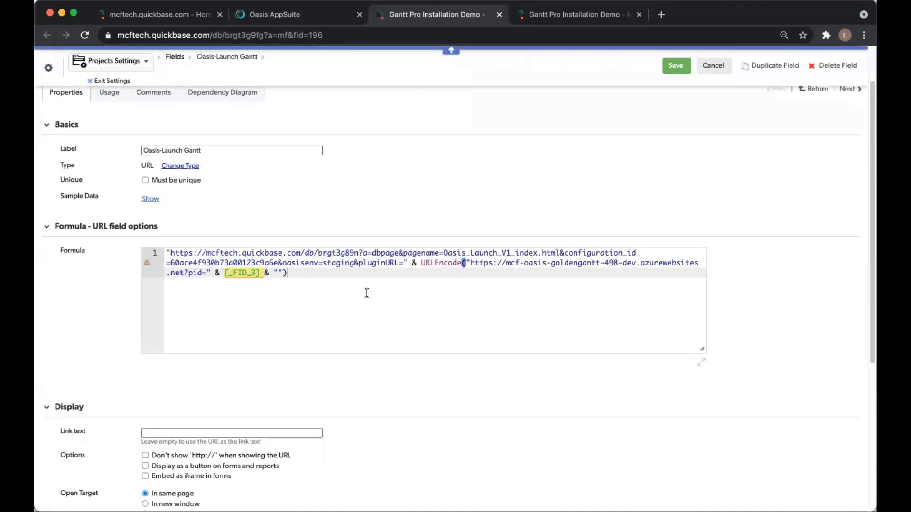
{"action": "scroll", "coordinate": [367, 293], "scroll_direction": "down", "scroll_amount": 2}
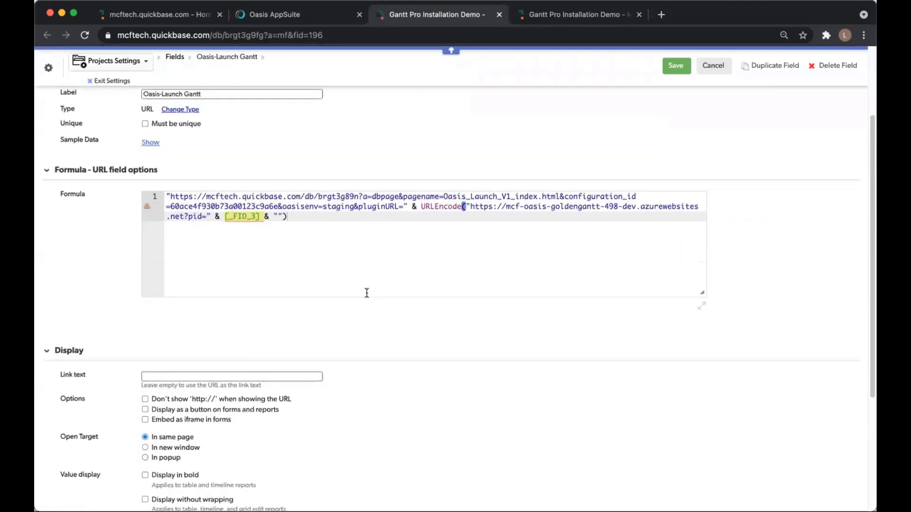
{"action": "left_click", "coordinate": [145, 409]}
{"action": "scroll", "coordinate": [277, 409], "scroll_direction": "down", "scroll_amount": 1}
{"action": "left_click", "coordinate": [228, 414]}
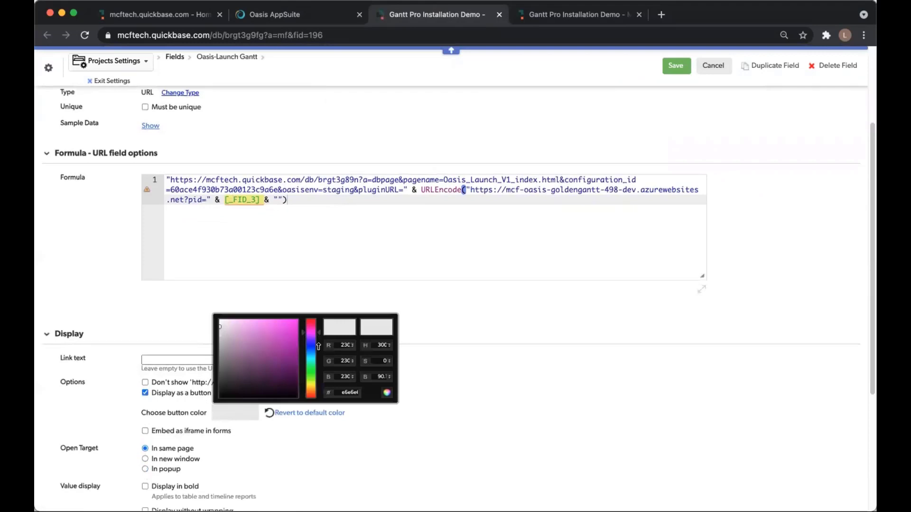
{"action": "left_click_drag", "start_coordinate": [318, 334], "coordinate": [319, 350]}
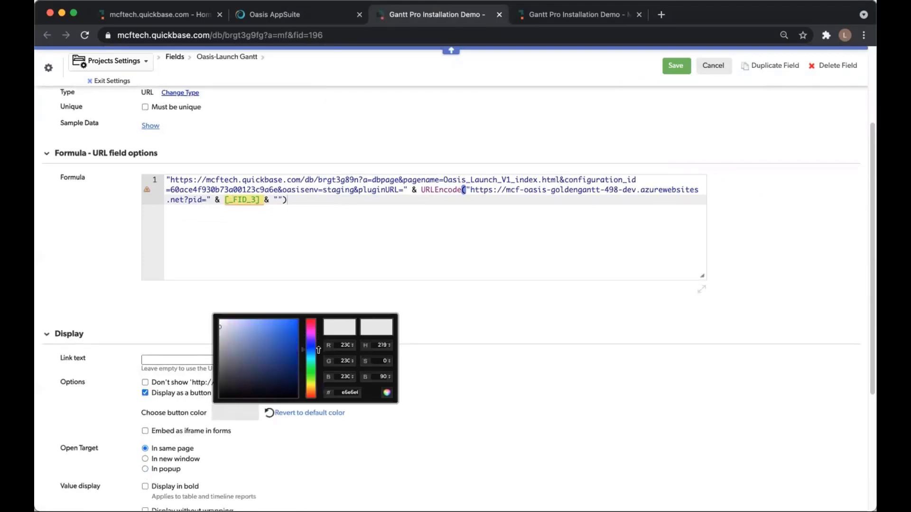
{"action": "left_click", "coordinate": [225, 327]}
{"action": "left_click_drag", "start_coordinate": [256, 331], "coordinate": [283, 327]}
{"action": "left_click", "coordinate": [510, 256]}
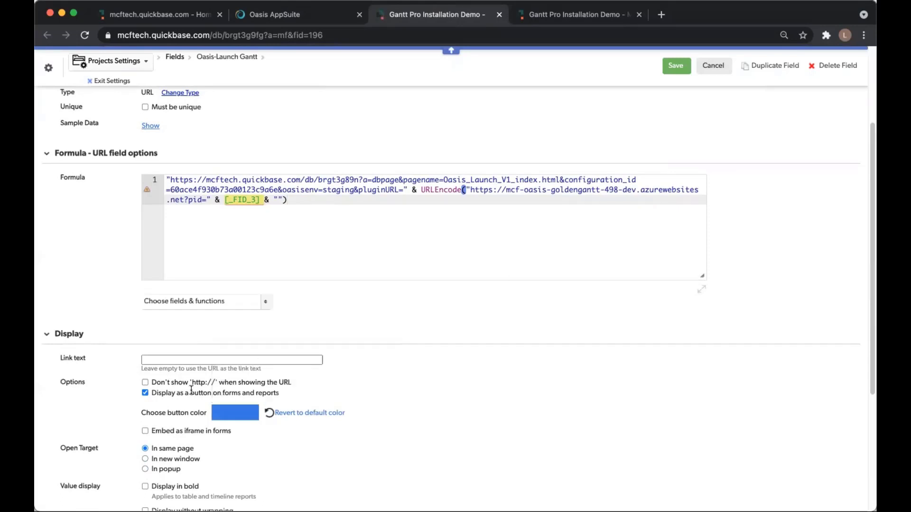
Set the field's link text to "Launch Gantt"
{"action": "left_click", "coordinate": [198, 360]}
{"action": "type", "text": "Launc"}
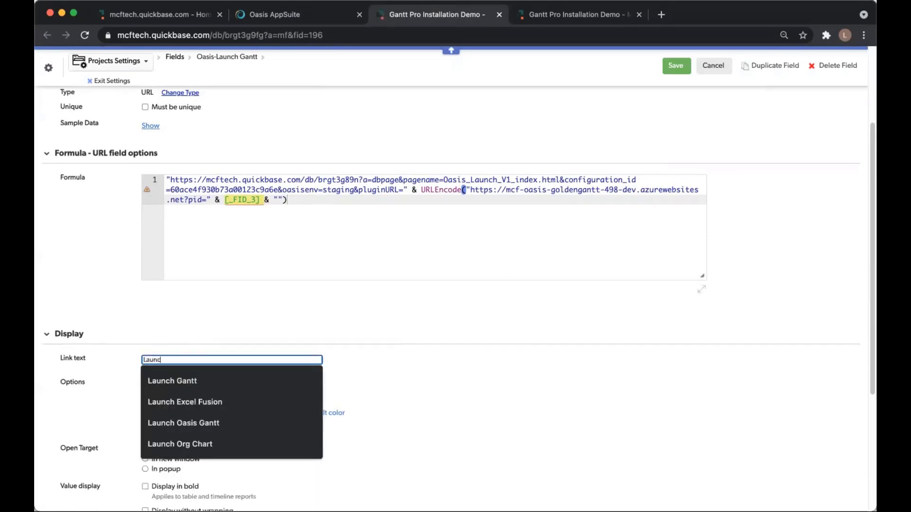
{"action": "type", "text": "h Gantt"}
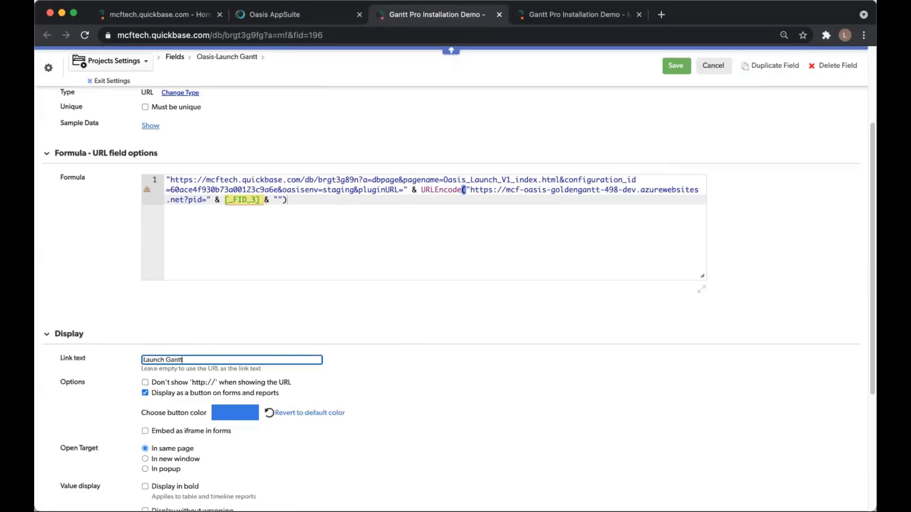
Stop the Oasis-Launch Gantt field from being added to all new reports and save the field settings
{"action": "scroll", "coordinate": [365, 370], "scroll_direction": "down", "scroll_amount": 4}
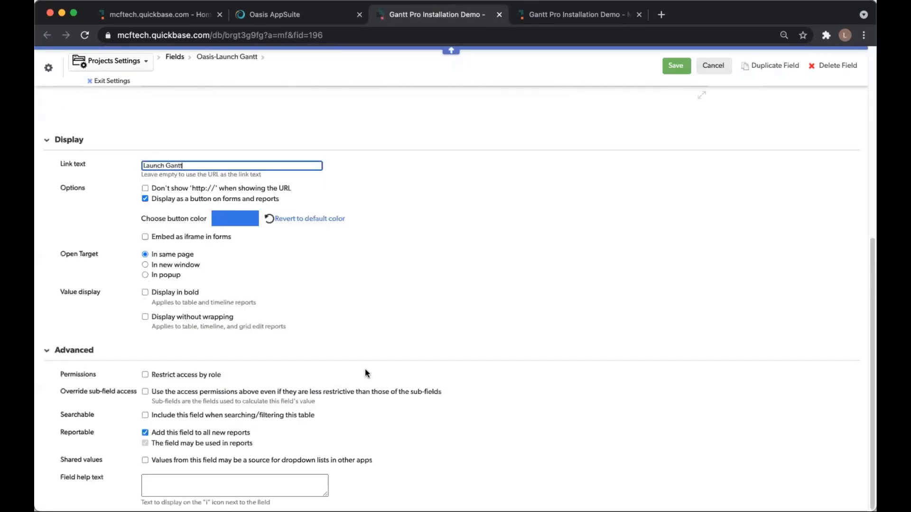
{"action": "left_click", "coordinate": [144, 432]}
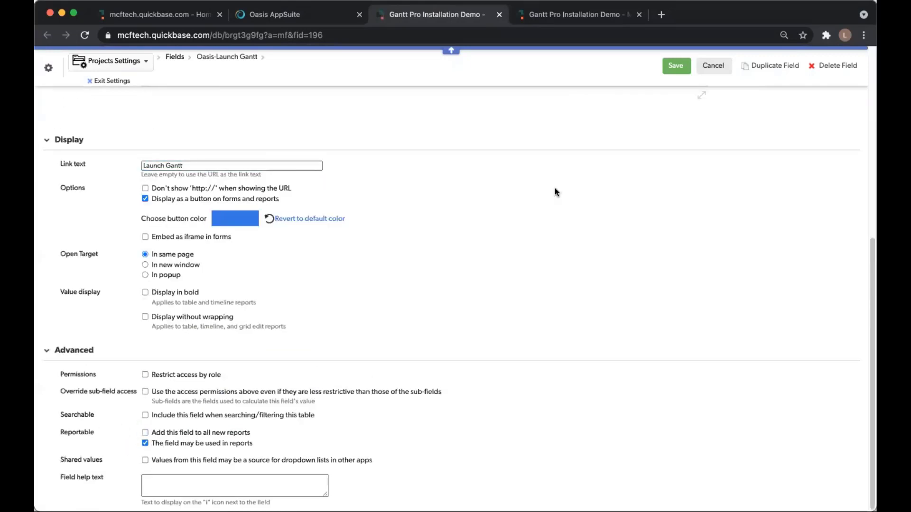
{"action": "left_click", "coordinate": [666, 65]}
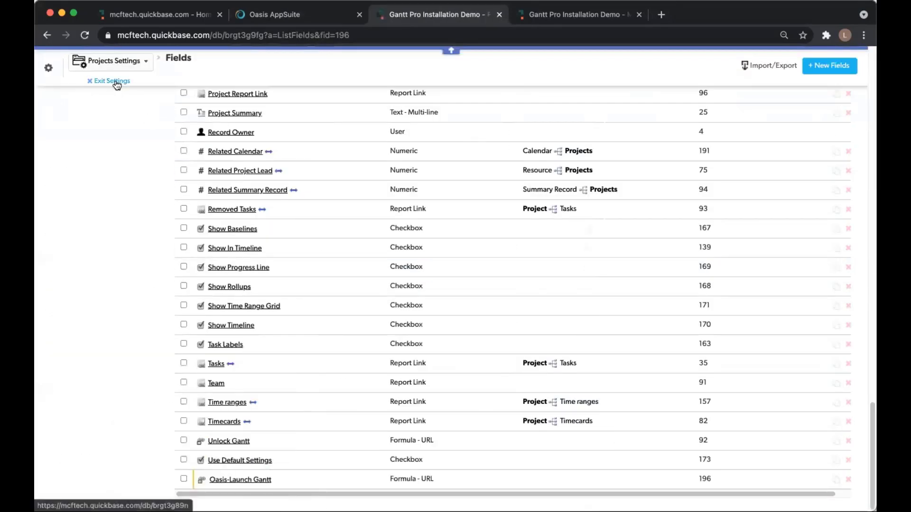
Leave the field settings and open the Projects table's home page report for everyone for editing
{"action": "left_click", "coordinate": [116, 83]}
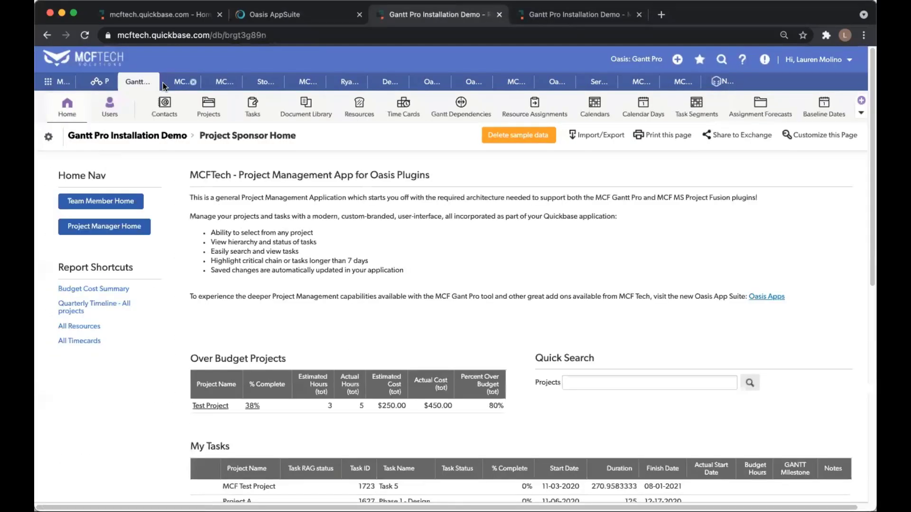
{"action": "left_click", "coordinate": [214, 118]}
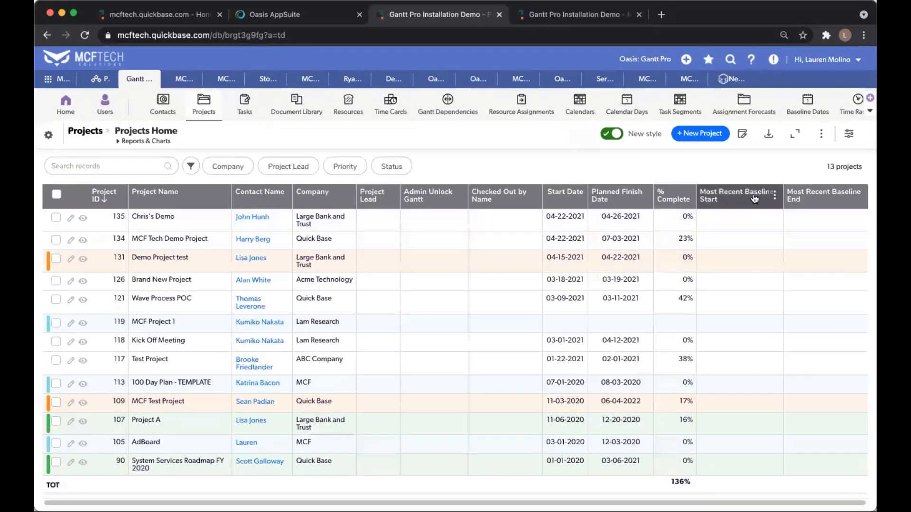
{"action": "left_click", "coordinate": [843, 136]}
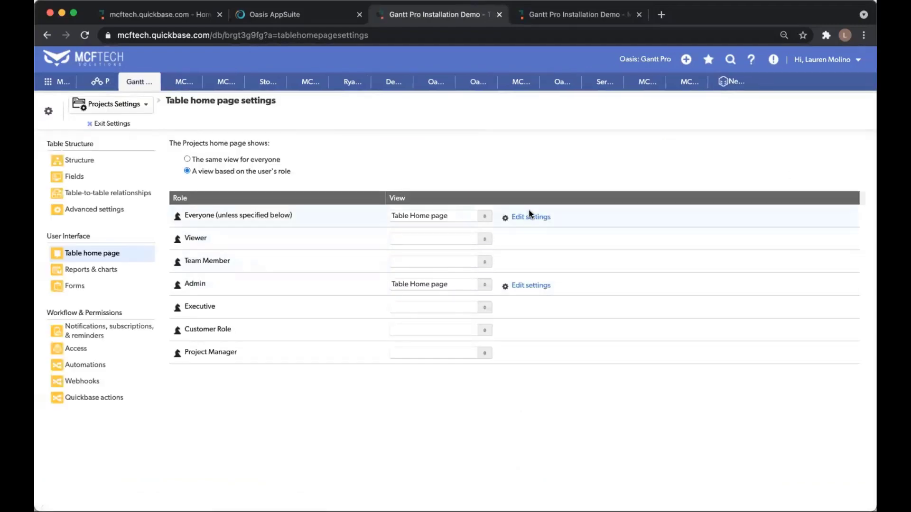
{"action": "left_click", "coordinate": [530, 216]}
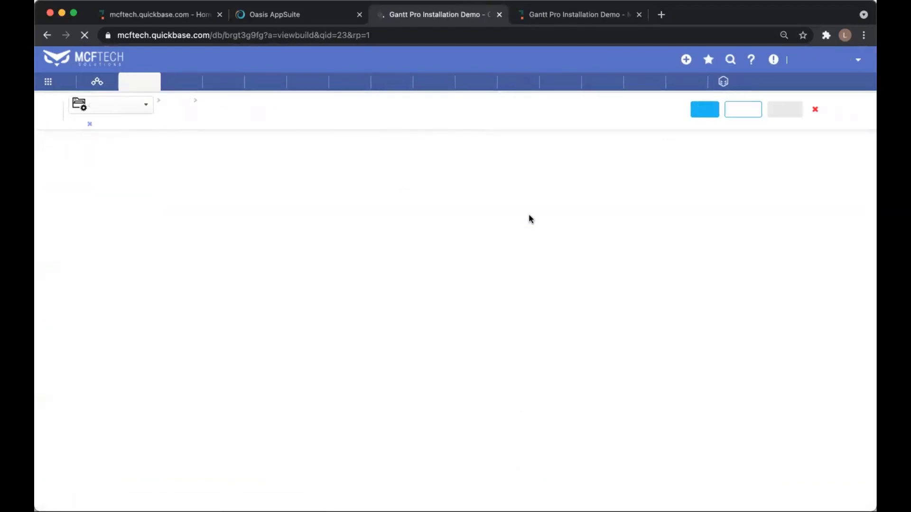
Search the available columns for "launch" and add Oasis-Launch Gantt to the report columns
{"action": "left_click", "coordinate": [116, 394]}
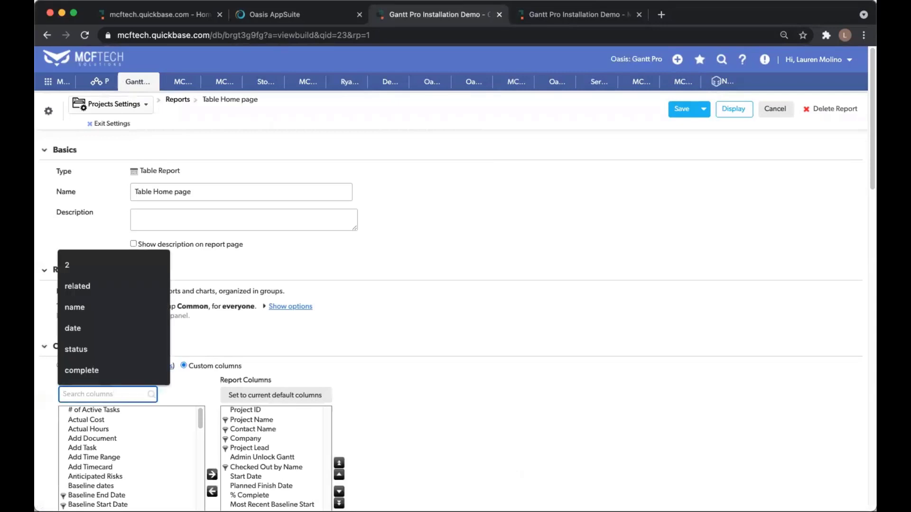
{"action": "type", "text": "laum"}
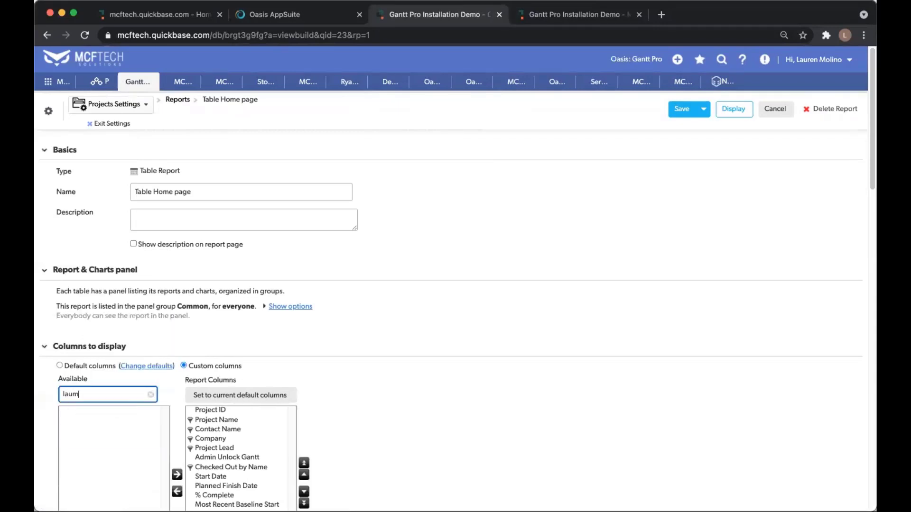
{"action": "key", "text": "BackSpace"}
{"action": "type", "text": "nch"}
{"action": "scroll", "coordinate": [120, 384], "scroll_direction": "down", "scroll_amount": 3}
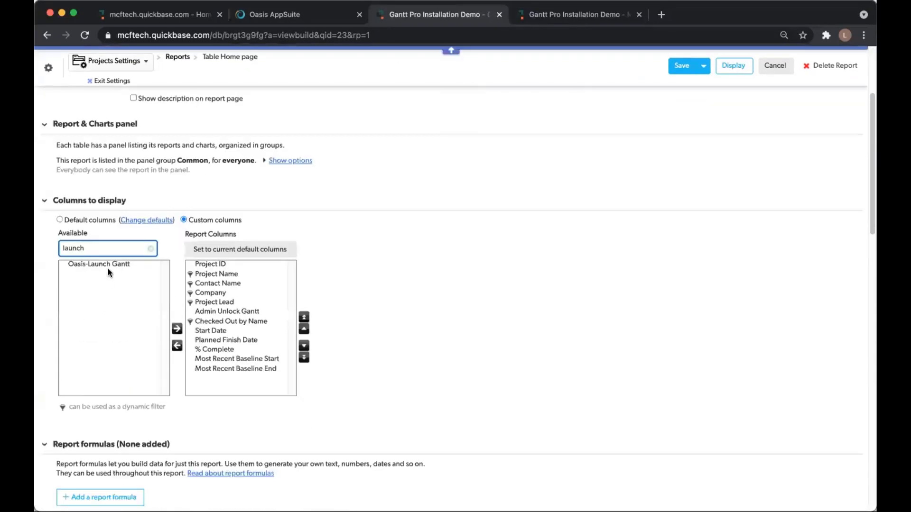
{"action": "double_click", "coordinate": [109, 263]}
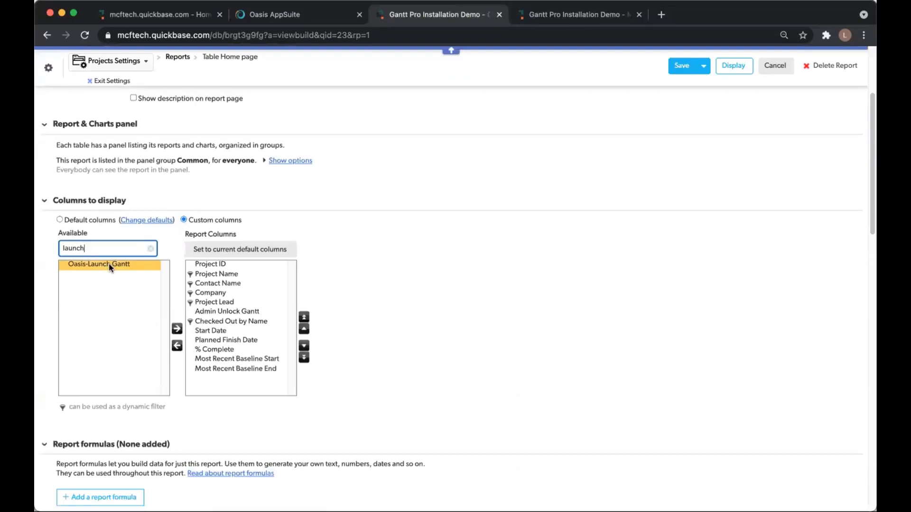
Move the Oasis-Launch Gantt column up to directly after Project Lead and save the report
{"action": "left_click", "coordinate": [303, 328]}
{"action": "left_click", "coordinate": [303, 328]}
{"action": "left_click", "coordinate": [303, 329]}
{"action": "left_click", "coordinate": [304, 328]}
{"action": "left_click", "coordinate": [303, 329]}
{"action": "left_click", "coordinate": [303, 328]}
{"action": "left_click", "coordinate": [303, 328]}
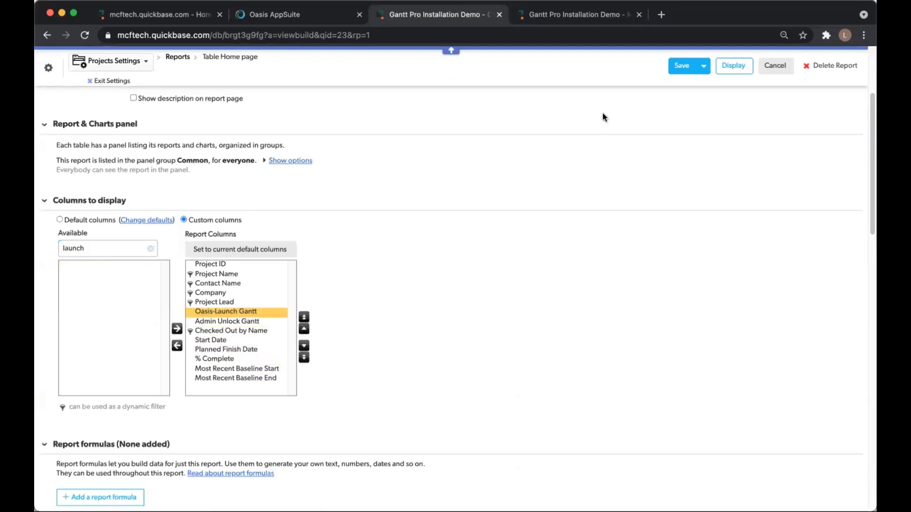
{"action": "left_click", "coordinate": [681, 65]}
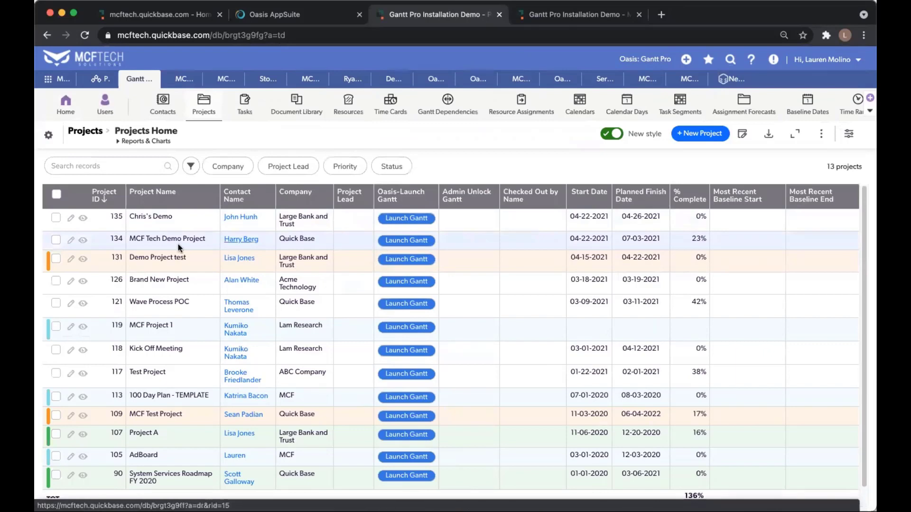
Launch the Gantt for MCF Tech Demo Project from the Projects home page
{"action": "left_click", "coordinate": [426, 241]}
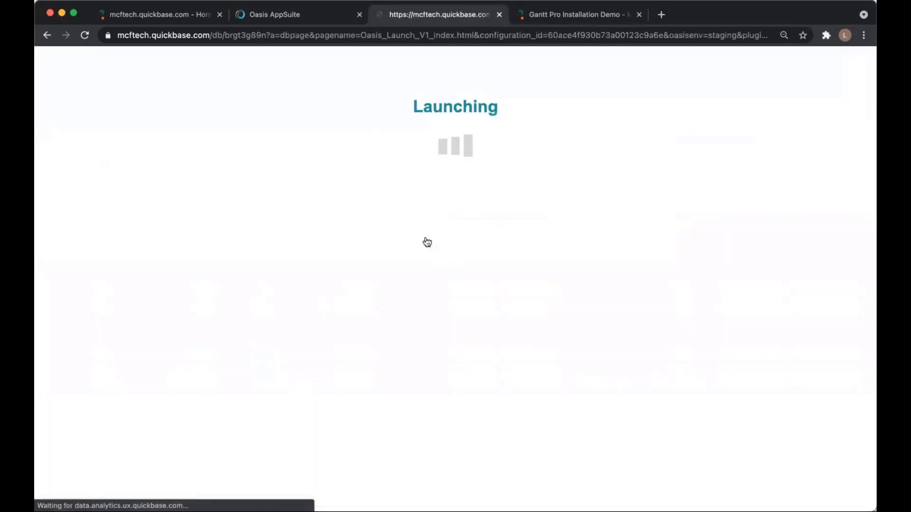